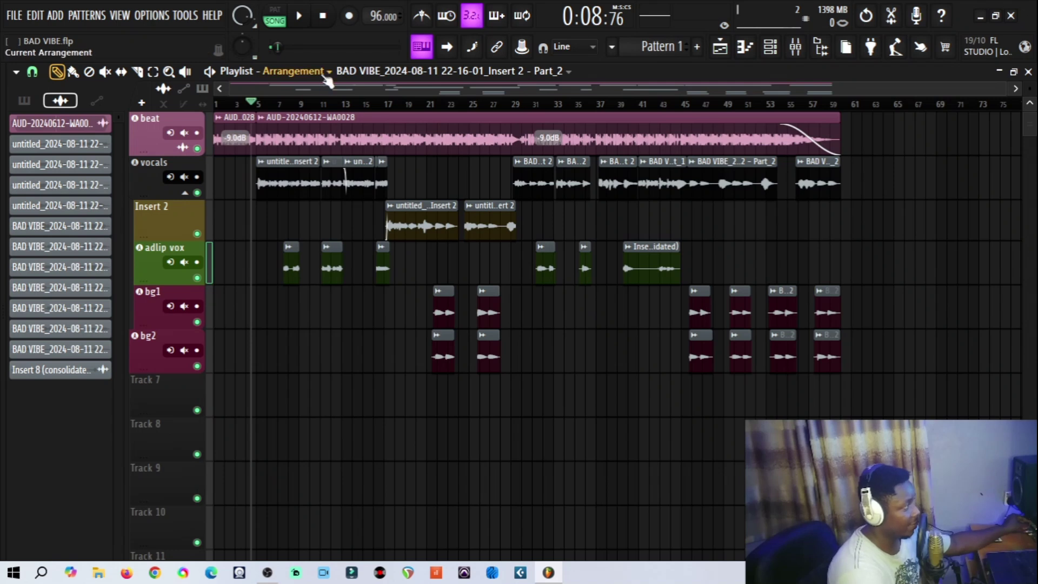
Play the arrangement to hear the unprocessed mix, pause it, and set the playback position back at bar 5.
left_click(299, 16)
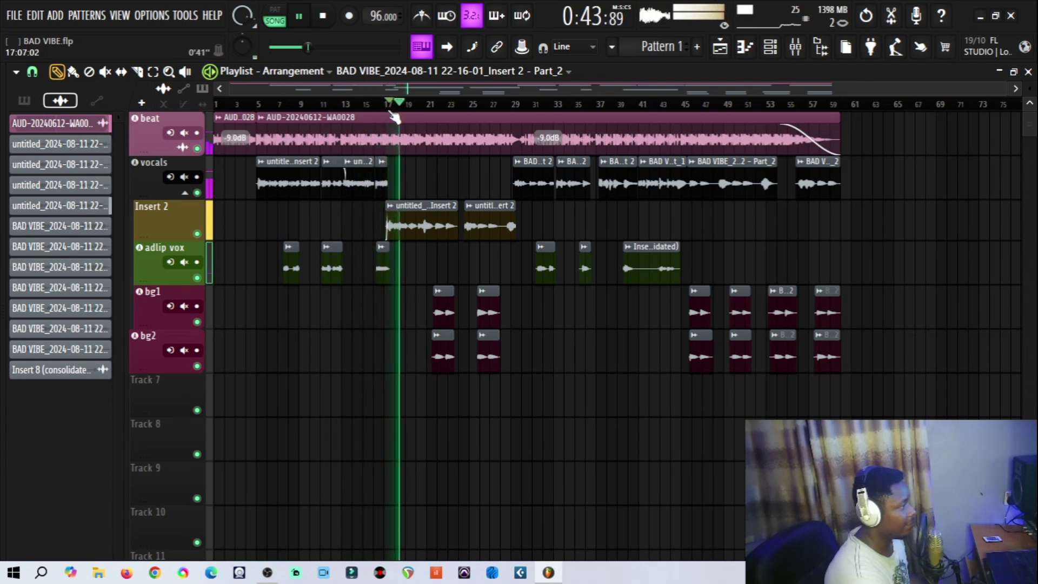
left_click(308, 22)
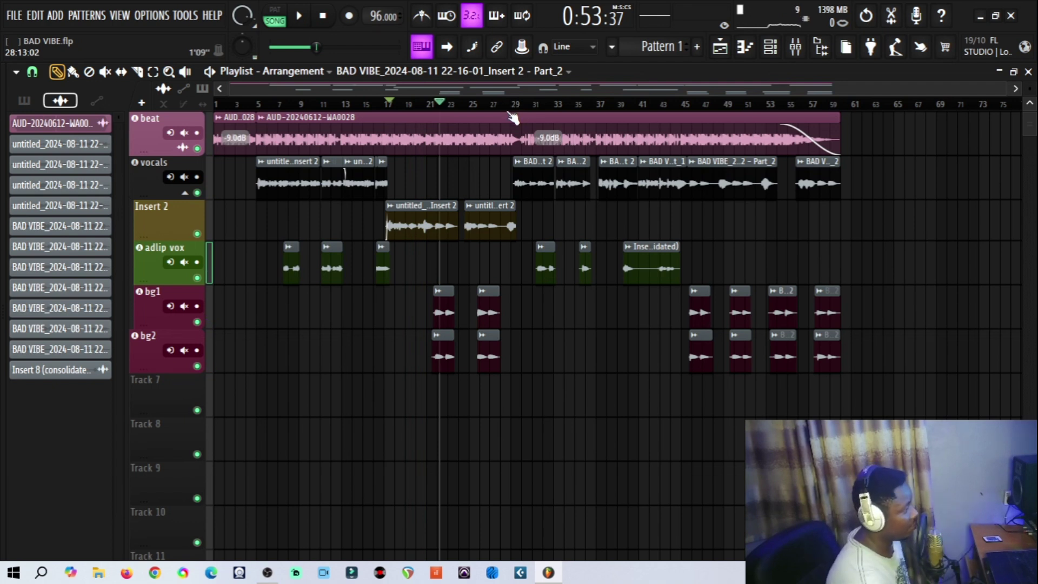
left_click(257, 104)
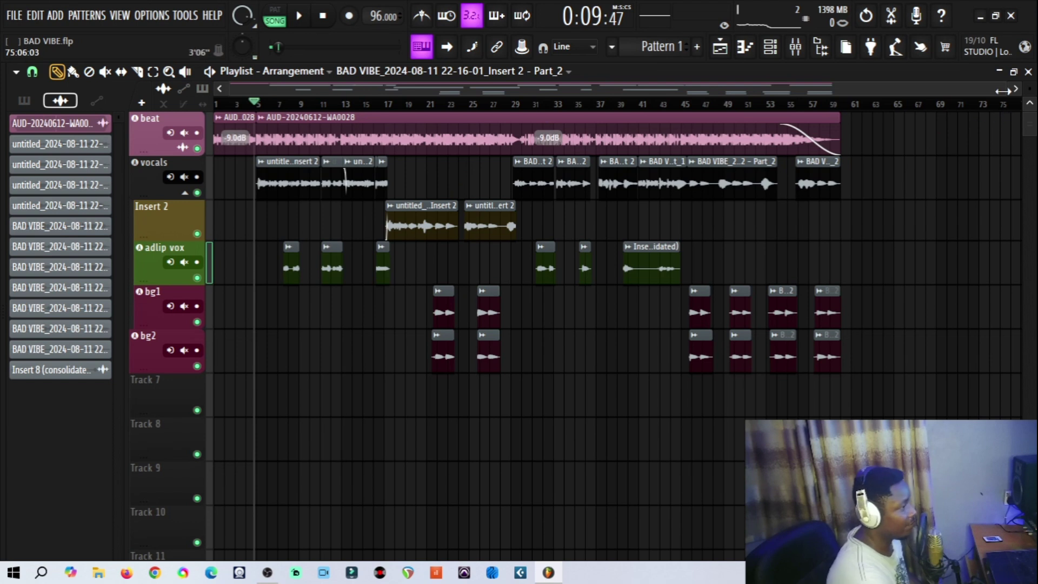
Review the beat track's FabFilter Pro-Q 3 curve in the mixer, plus the effect chains on the vocals and lead box tracks.
scroll(591, 123, "up", 4)
key("F9")
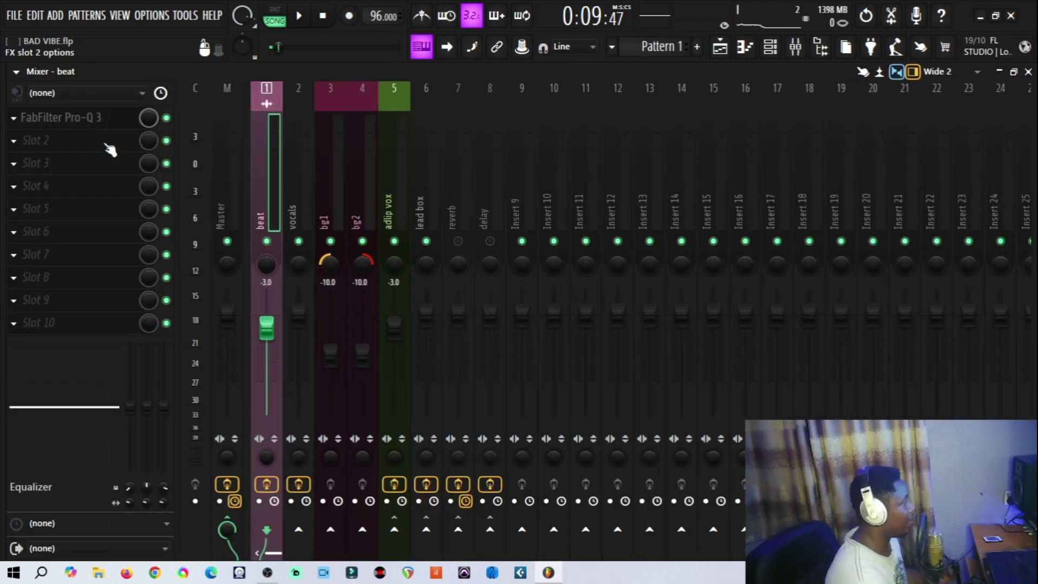
left_click(129, 121)
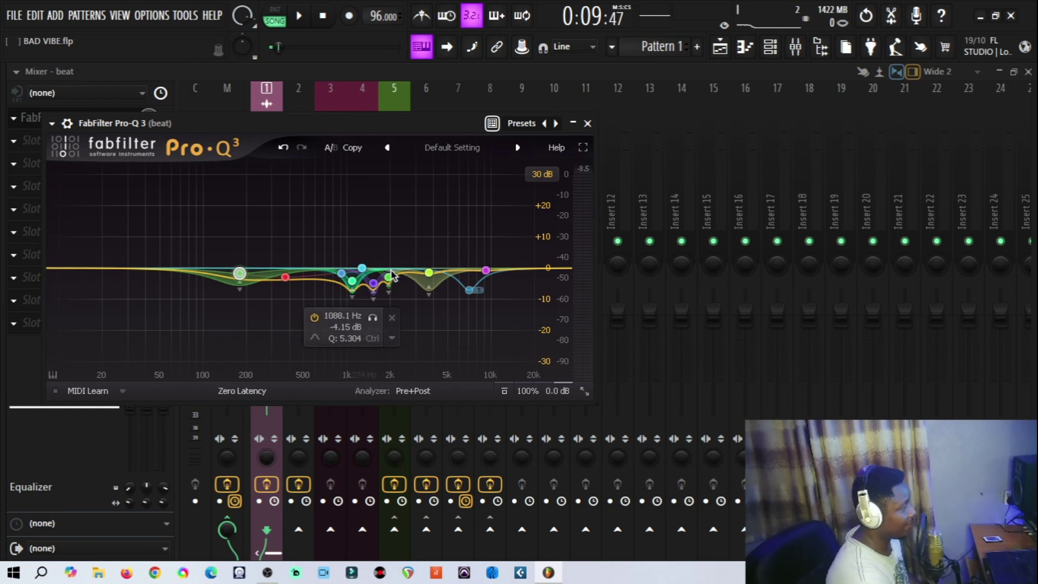
left_click(588, 123)
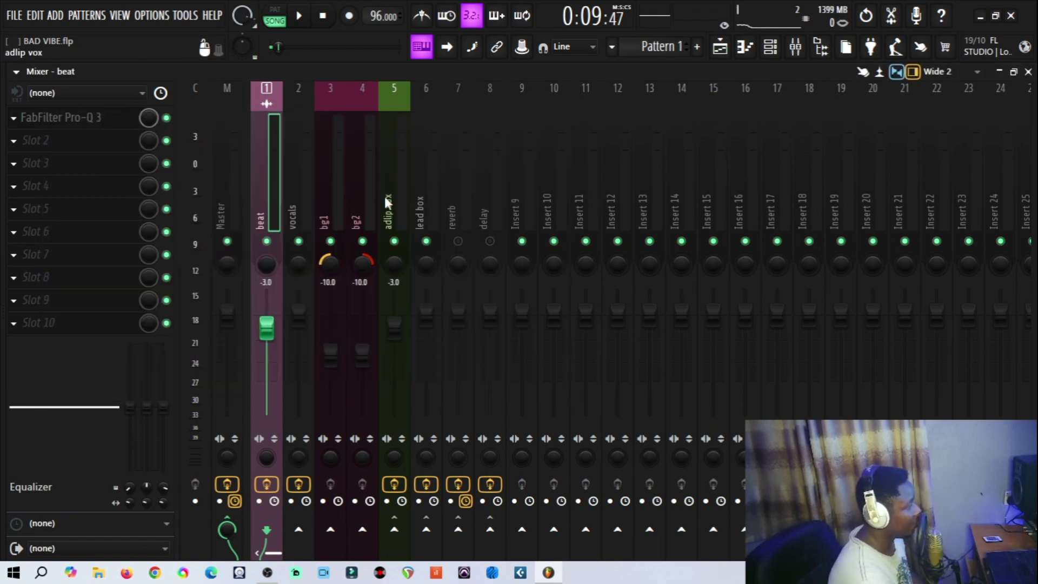
left_click(302, 202)
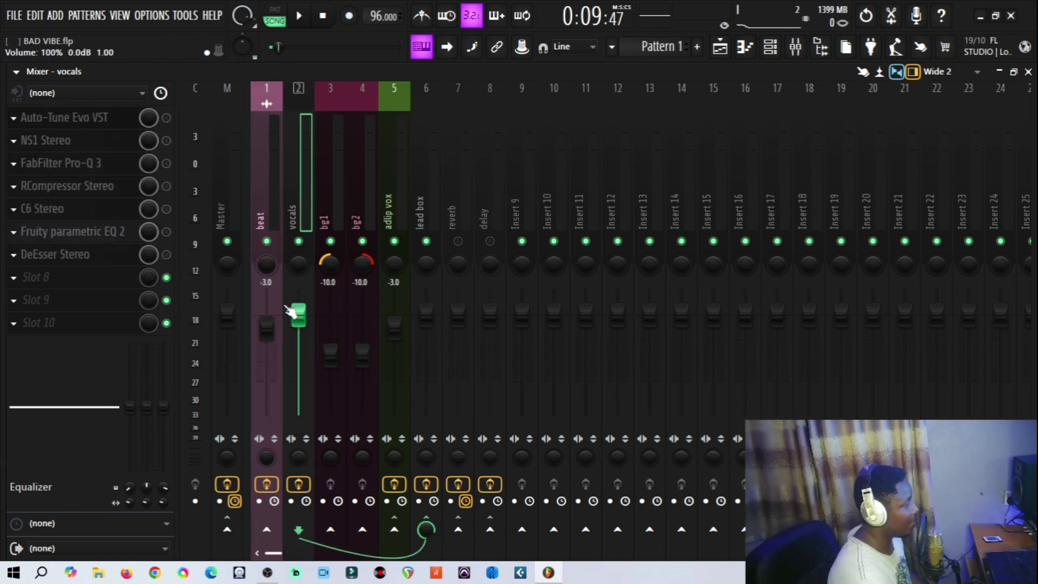
left_click(432, 187)
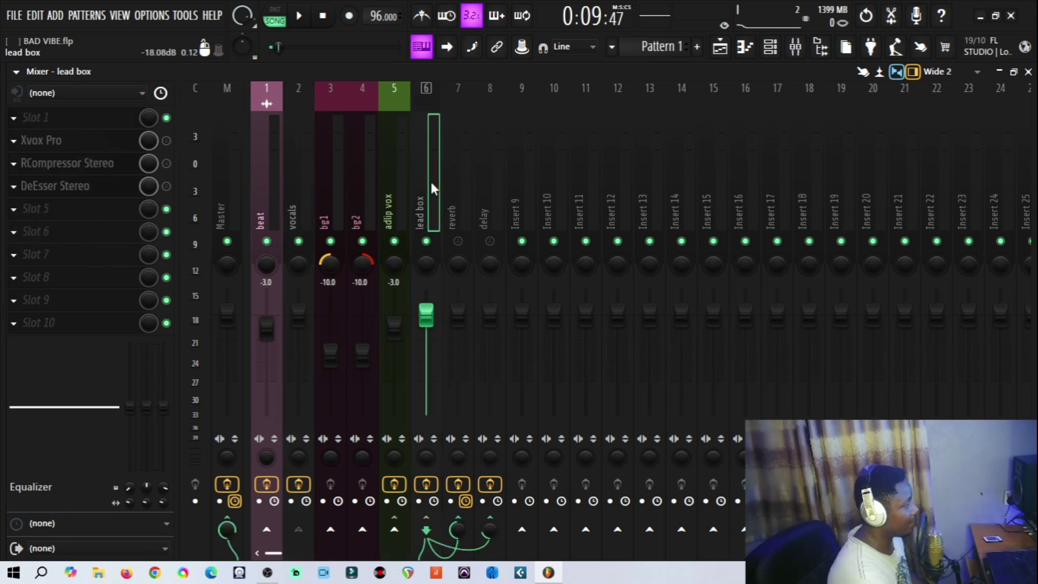
Enable Auto-Tune Evo on the vocals track and play the song from bar 5 with its window in view.
left_click(305, 193)
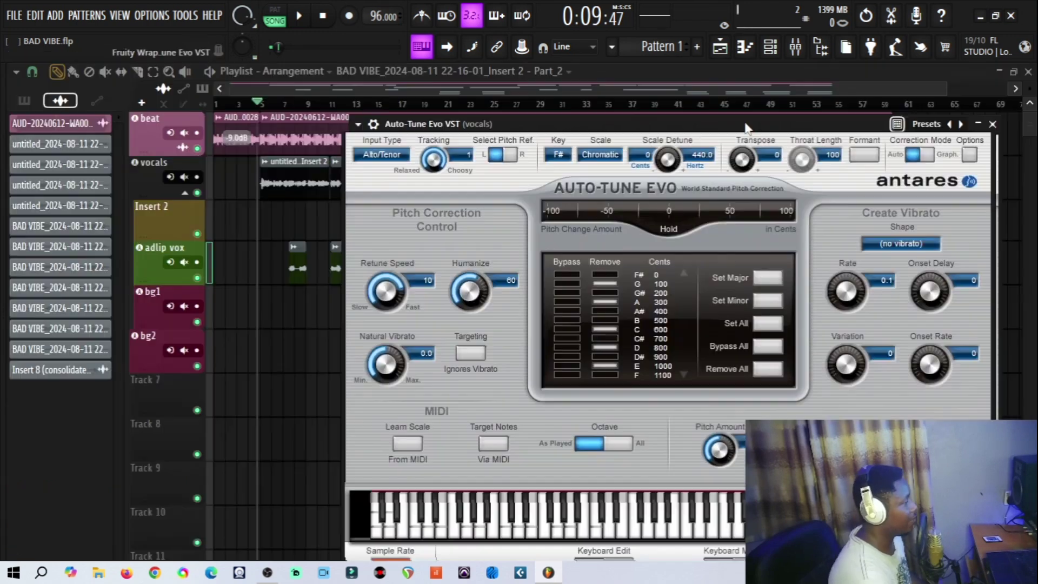
left_click_drag(751, 127, 658, 113)
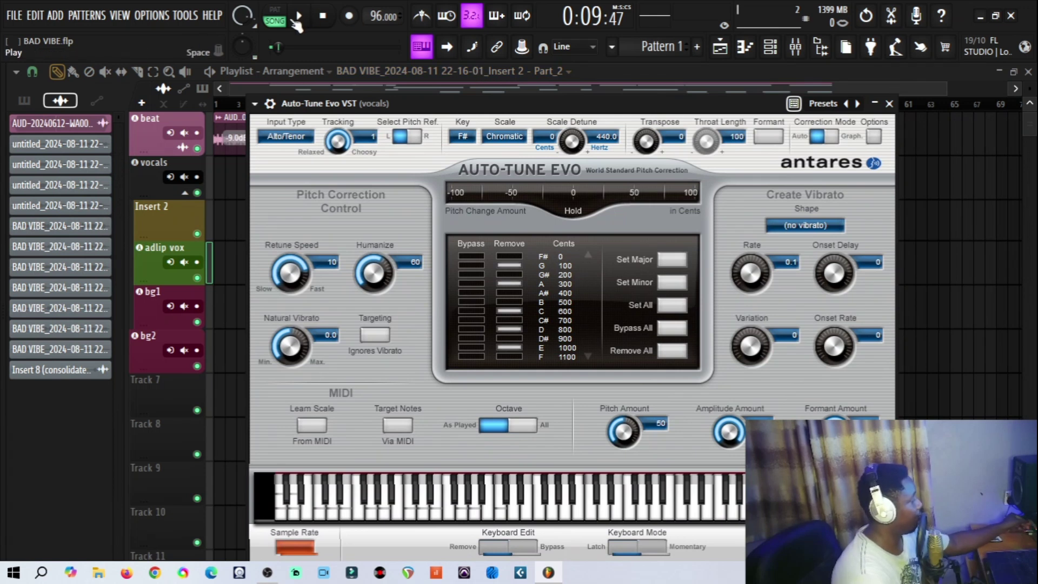
left_click(297, 22)
left_click_drag(397, 107, 343, 100)
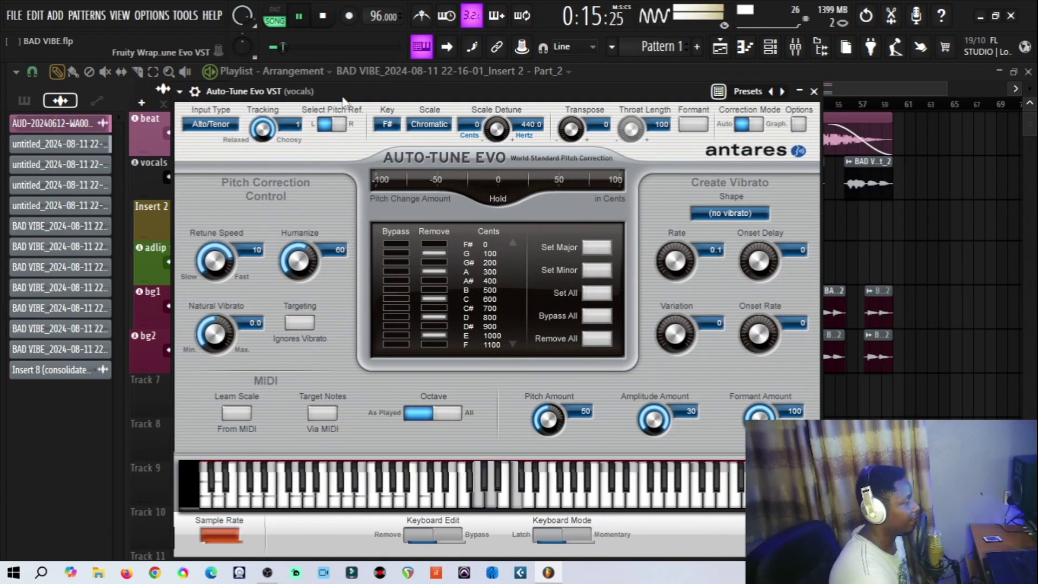
left_click_drag(487, 90, 439, 81)
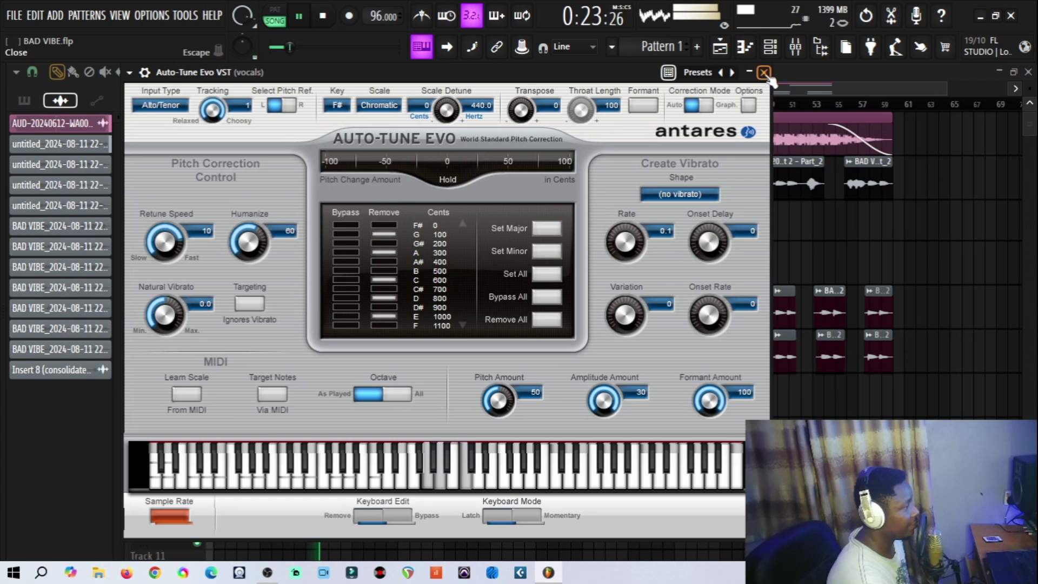
Mute the adlip vox mixer track during playback, check the playlist, and stop the song.
left_click(795, 47)
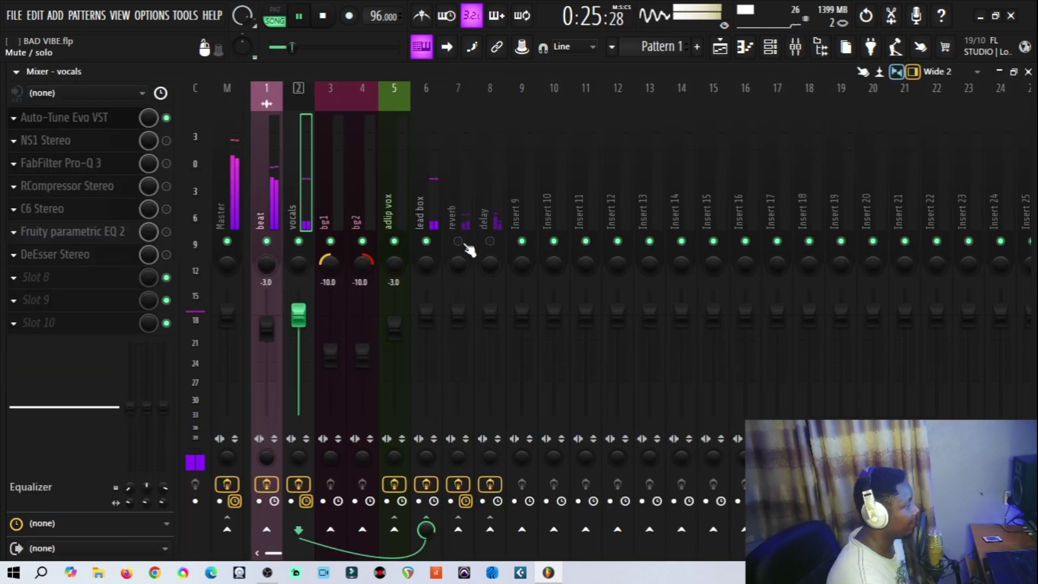
left_click(394, 241)
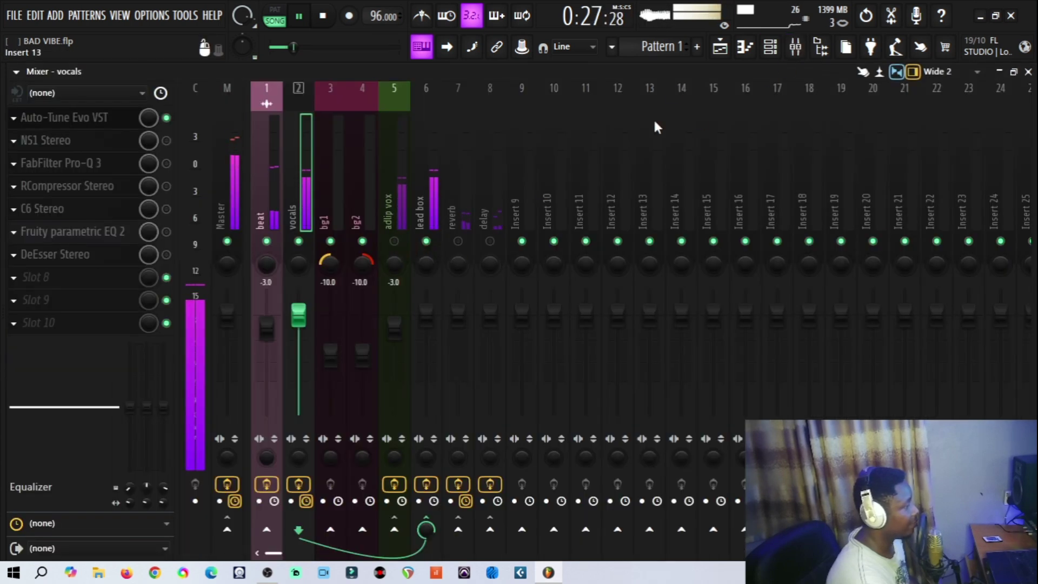
left_click(720, 47)
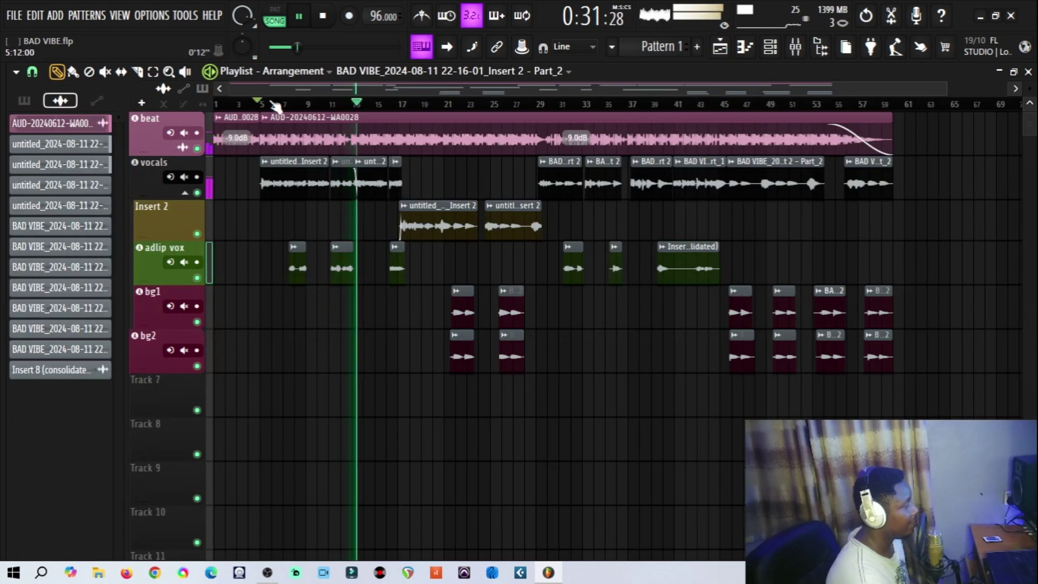
left_click(795, 47)
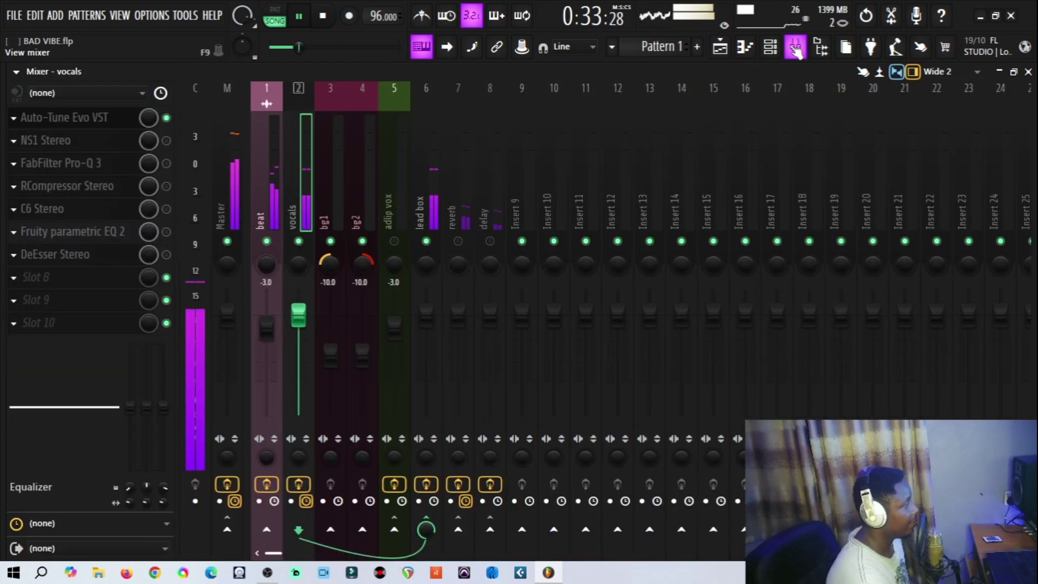
key("space")
Toggle the vocals track's Auto-Tune Evo off and back on, and review its pitch correction settings.
left_click(167, 119)
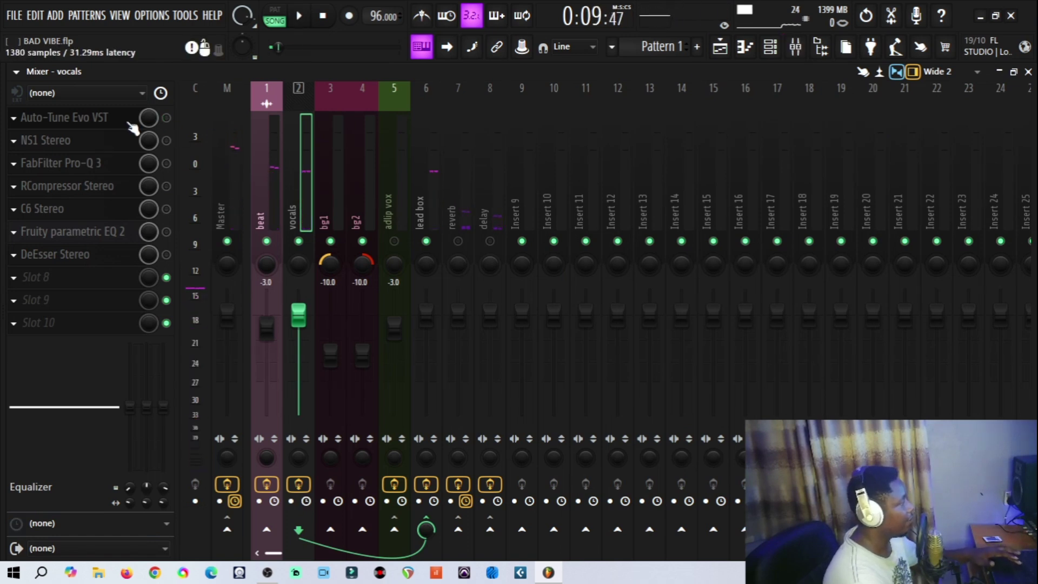
left_click(167, 119)
left_click(111, 117)
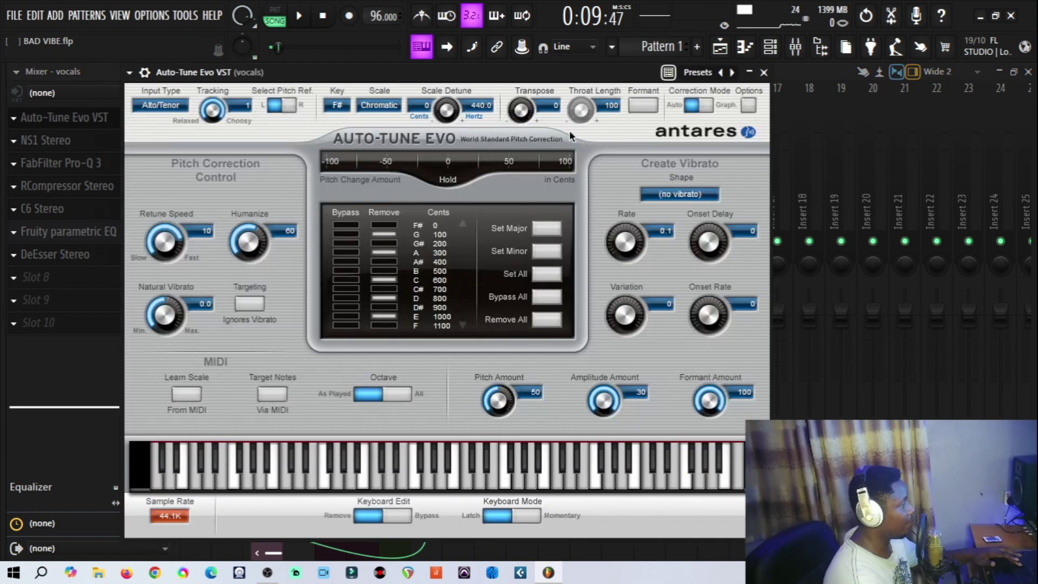
left_click(764, 73)
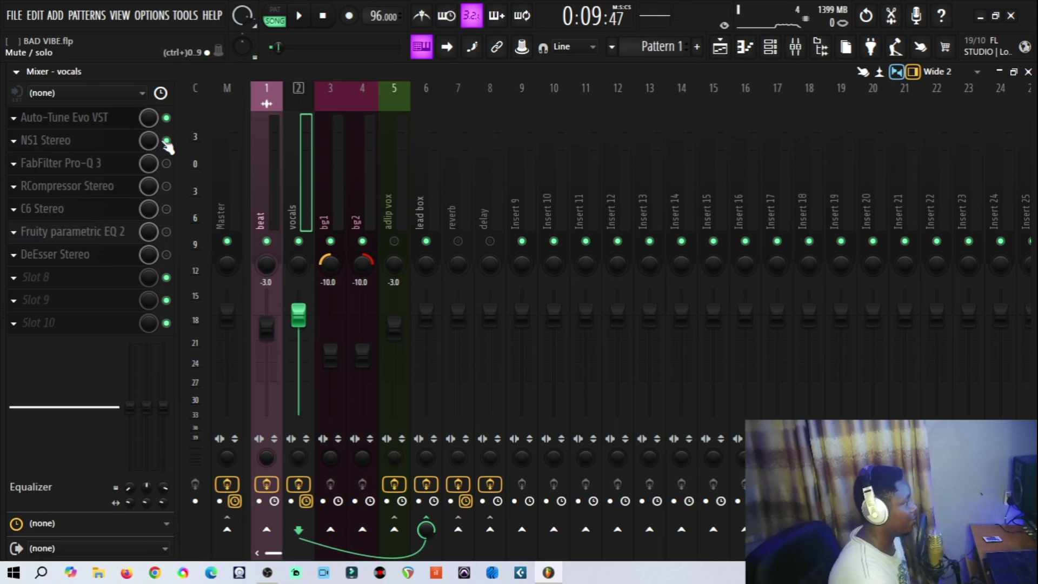
Enable the NS1 Stereo noise suppressor on the vocals track and examine its suppression level.
left_click(67, 143)
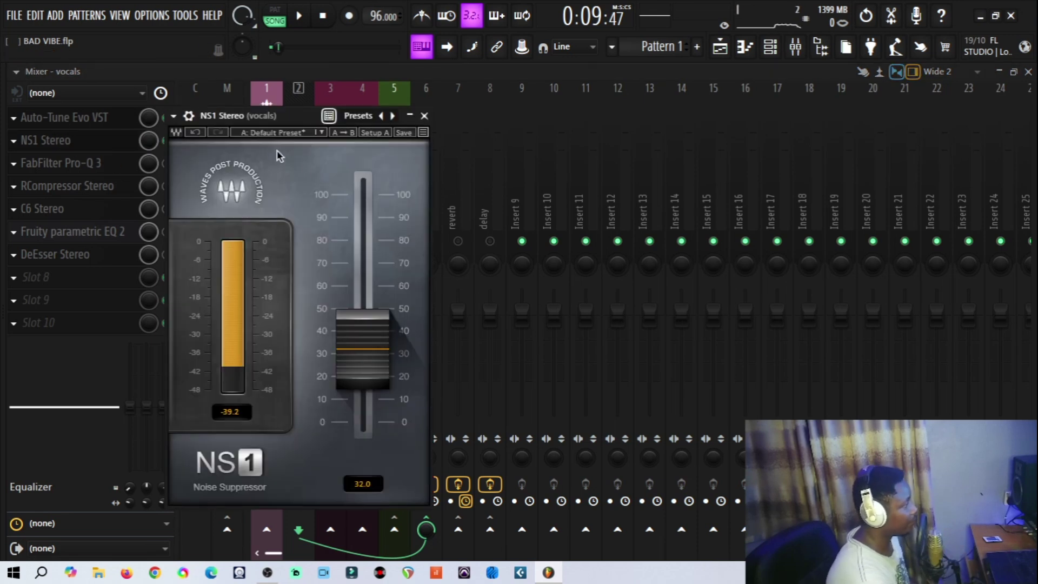
left_click_drag(266, 114, 303, 96)
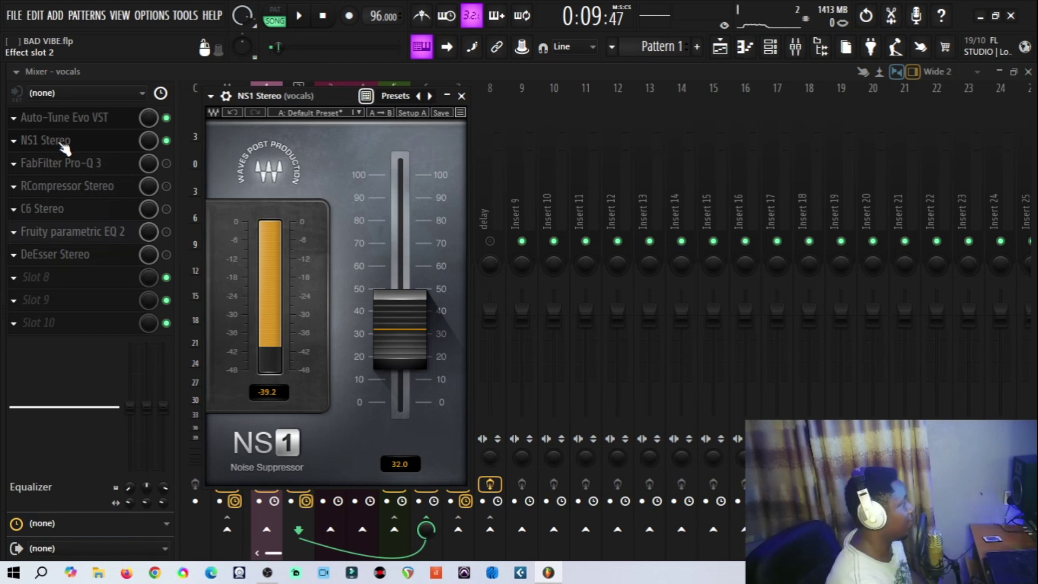
left_click(49, 140)
left_click(49, 141)
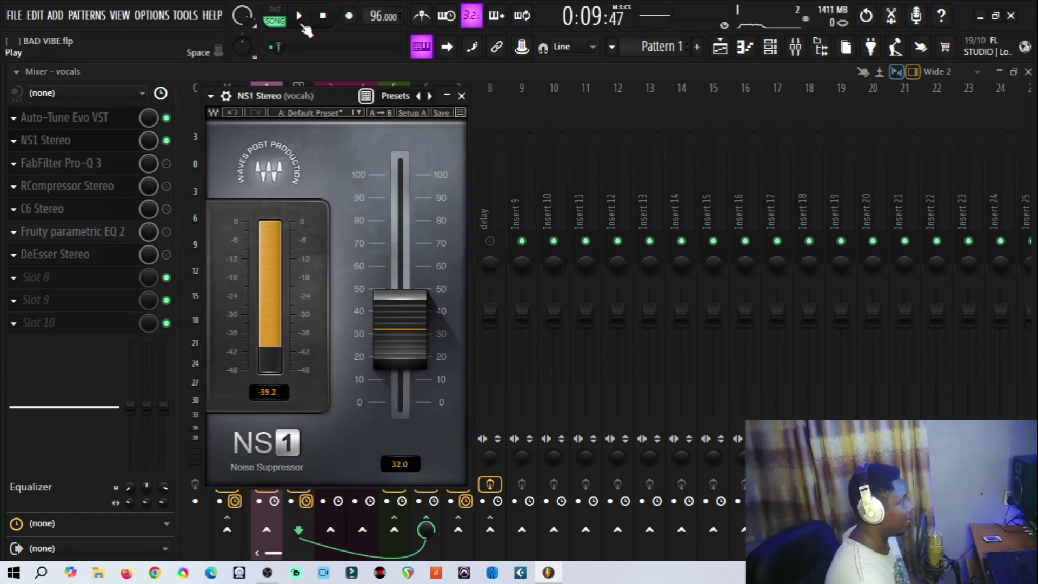
Play the song to hear the vocals through NS1 and watch its reduction meter, then pause and close the plugin.
left_click(302, 24)
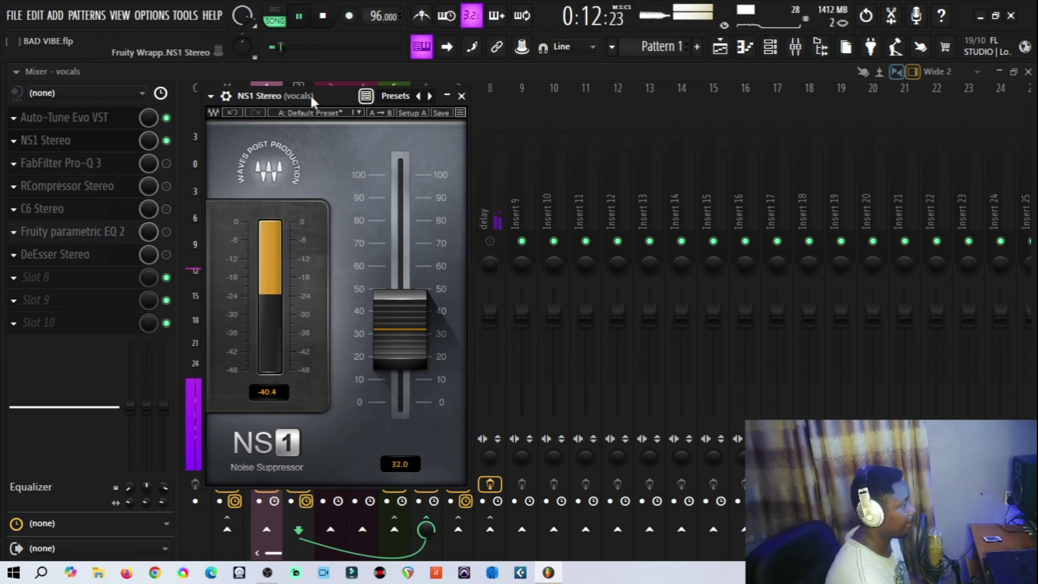
left_click_drag(310, 93, 473, 91)
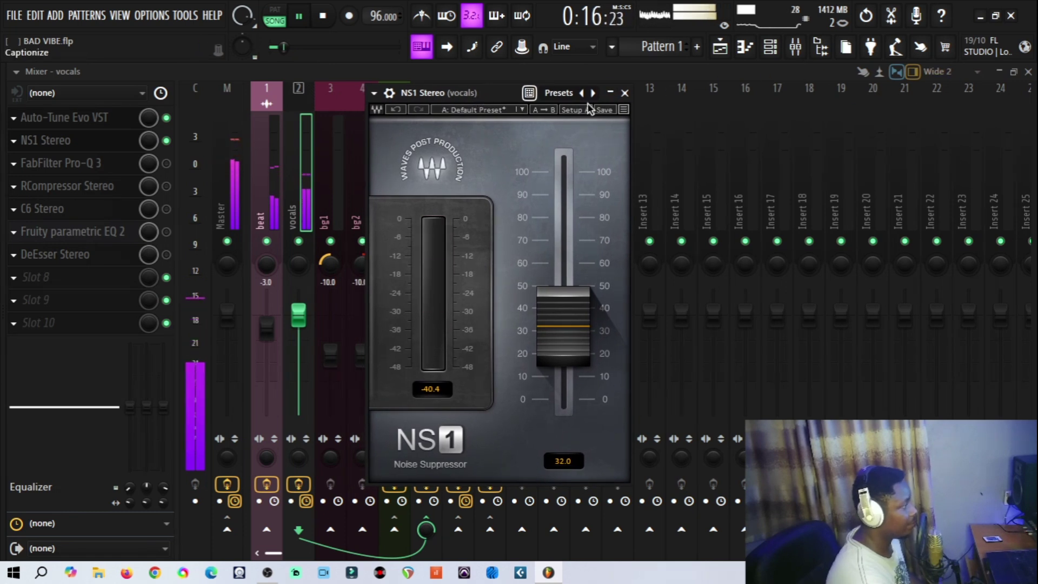
left_click_drag(440, 97, 417, 94)
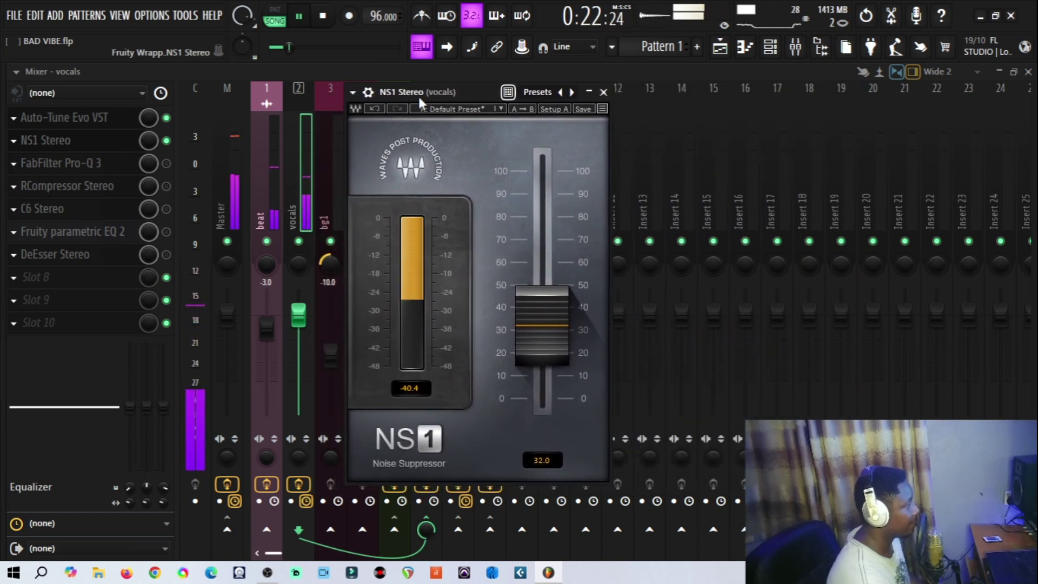
left_click(298, 17)
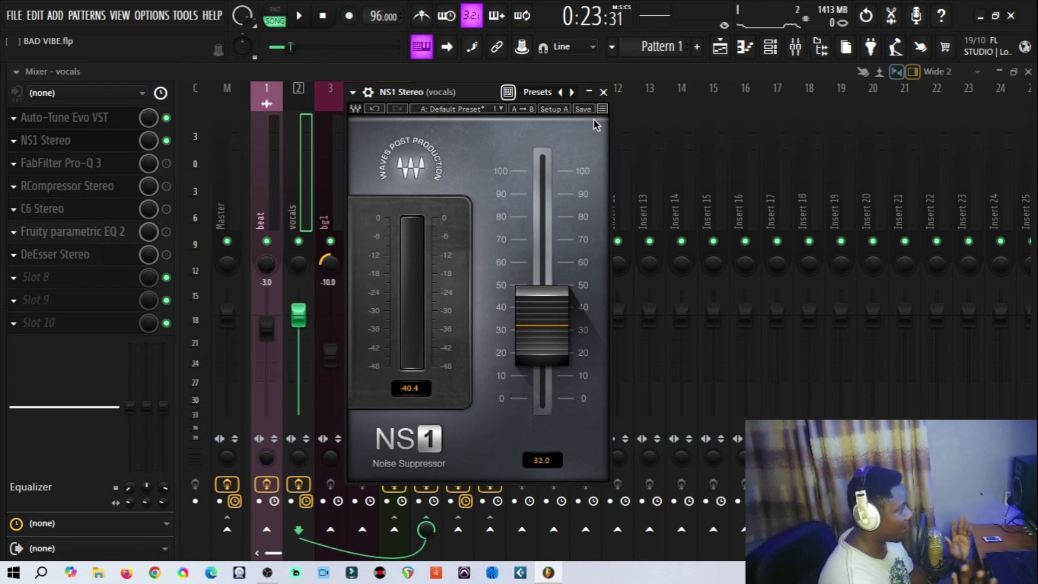
left_click(604, 93)
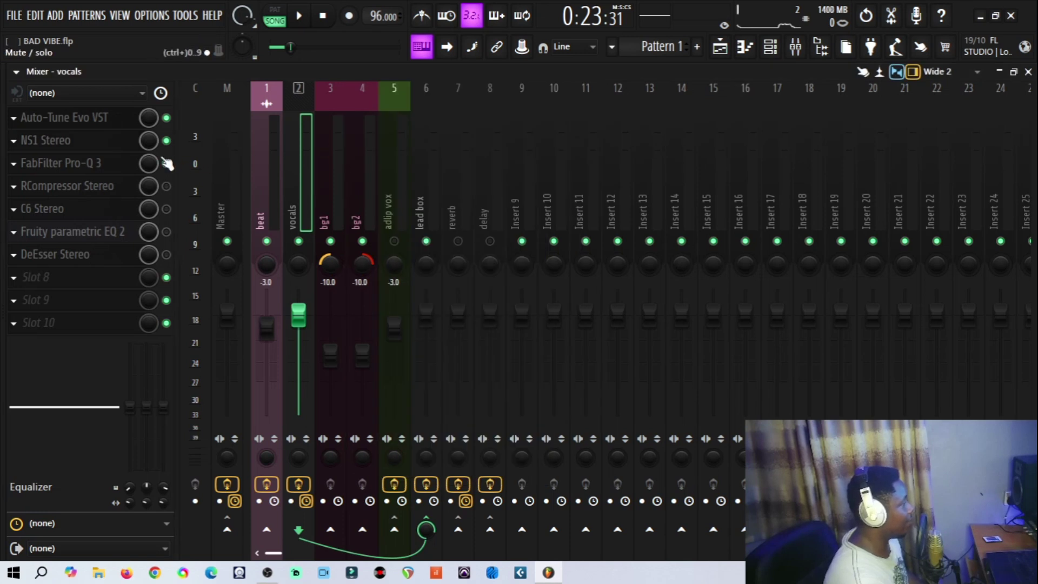
Enable FabFilter Pro-Q 3 on the vocals track and play a passage to watch its EQ curve against the spectrum.
left_click(99, 163)
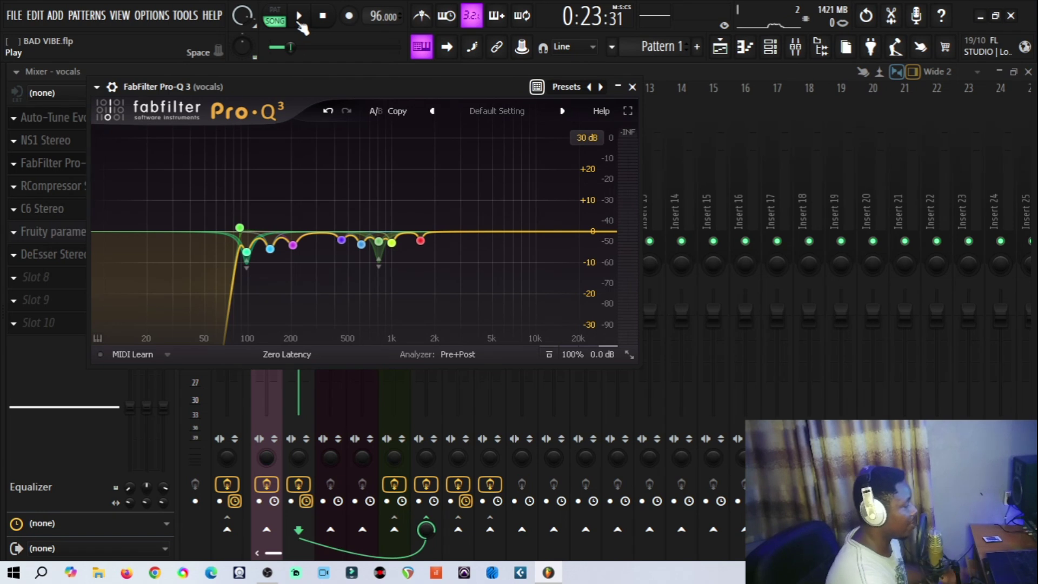
left_click(299, 19)
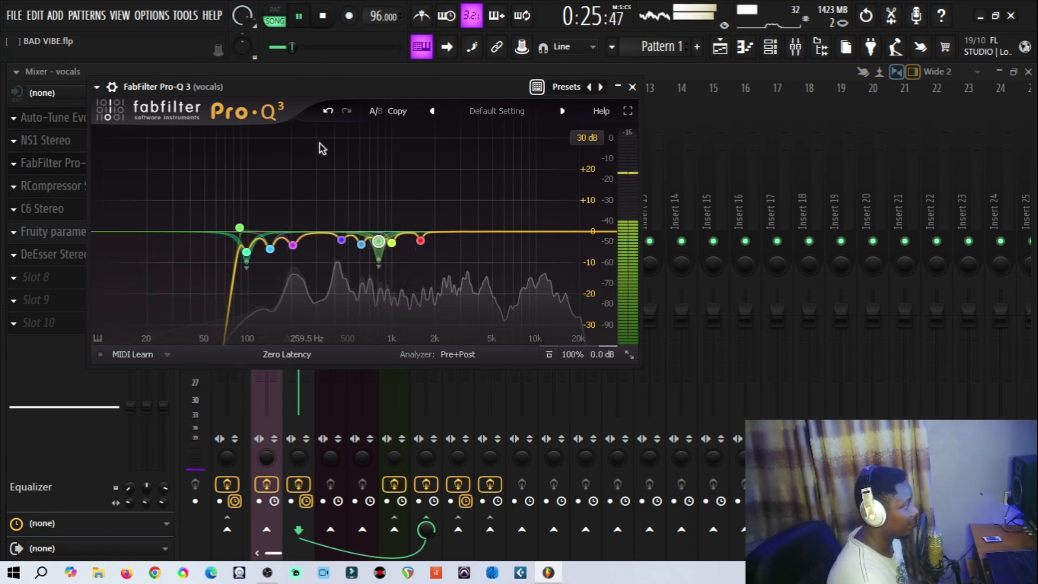
left_click(301, 20)
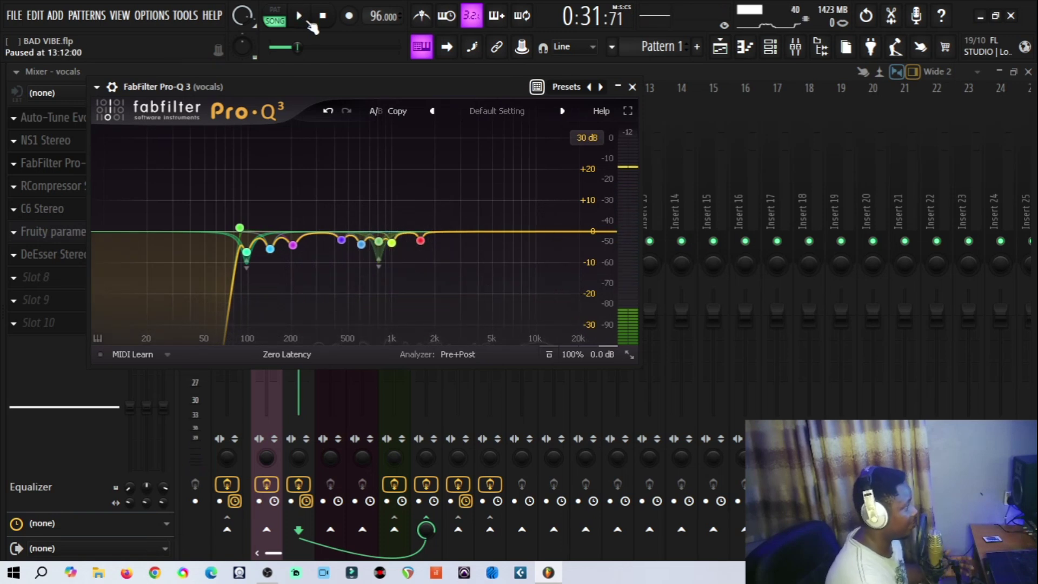
Show the Pro-Q 3 wrapper controls and compare the vocals with the EQ bypassed and enabled during playback.
left_click(96, 87)
mouse_move(102, 103)
left_click(97, 73)
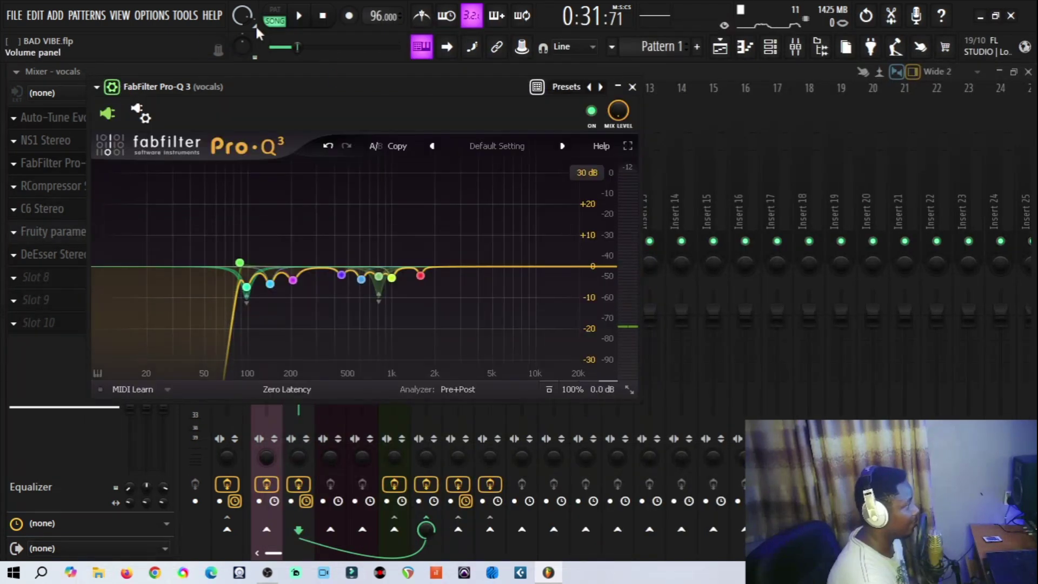
key("space")
left_click(591, 111)
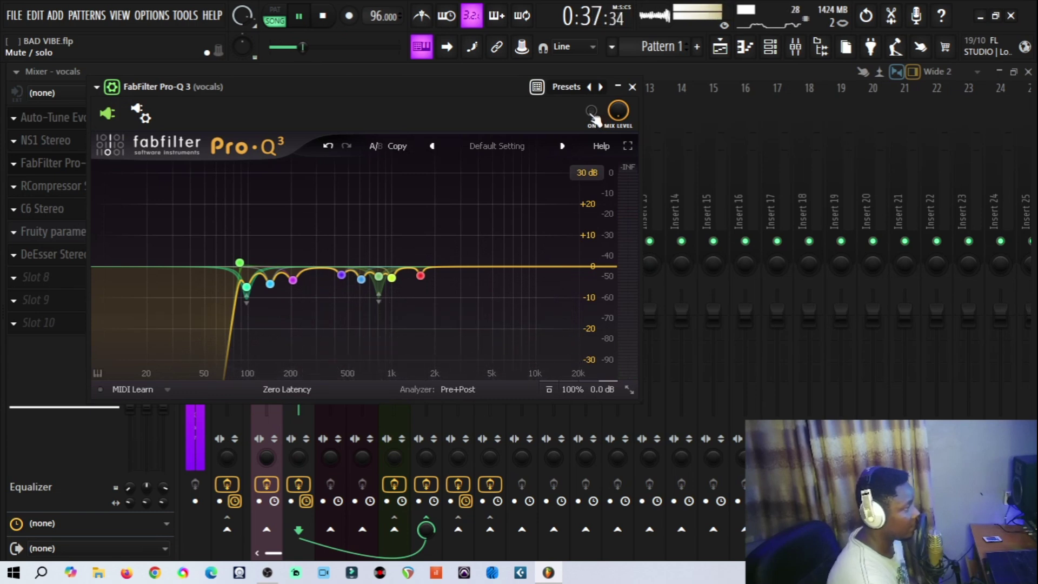
left_click(591, 111)
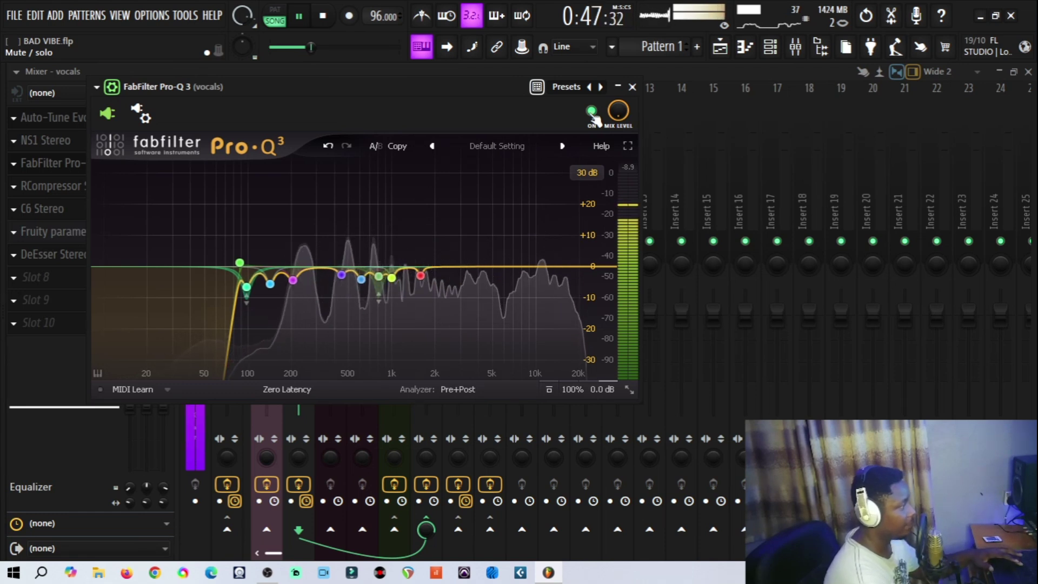
key("space")
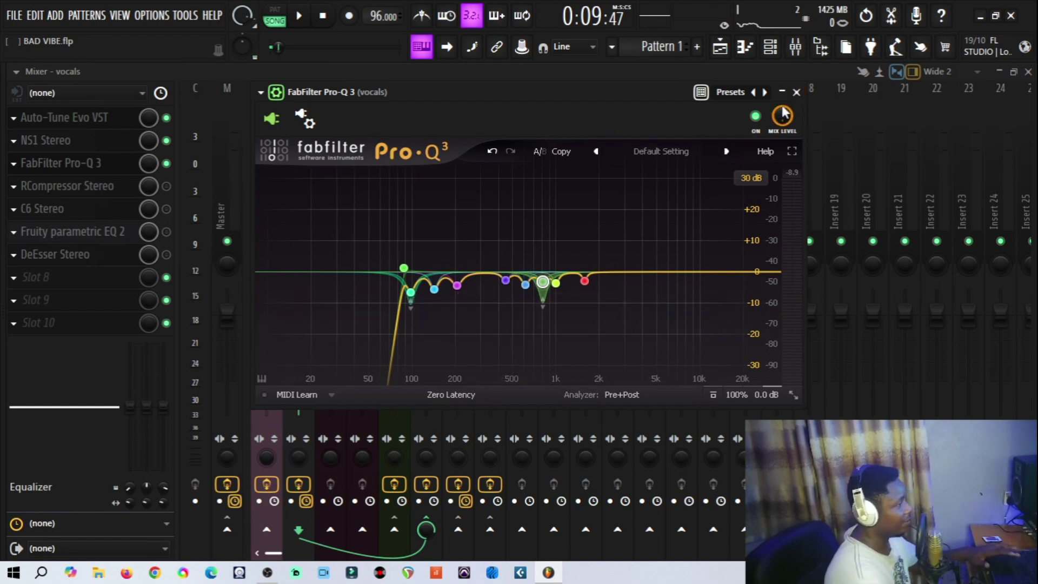
key("space")
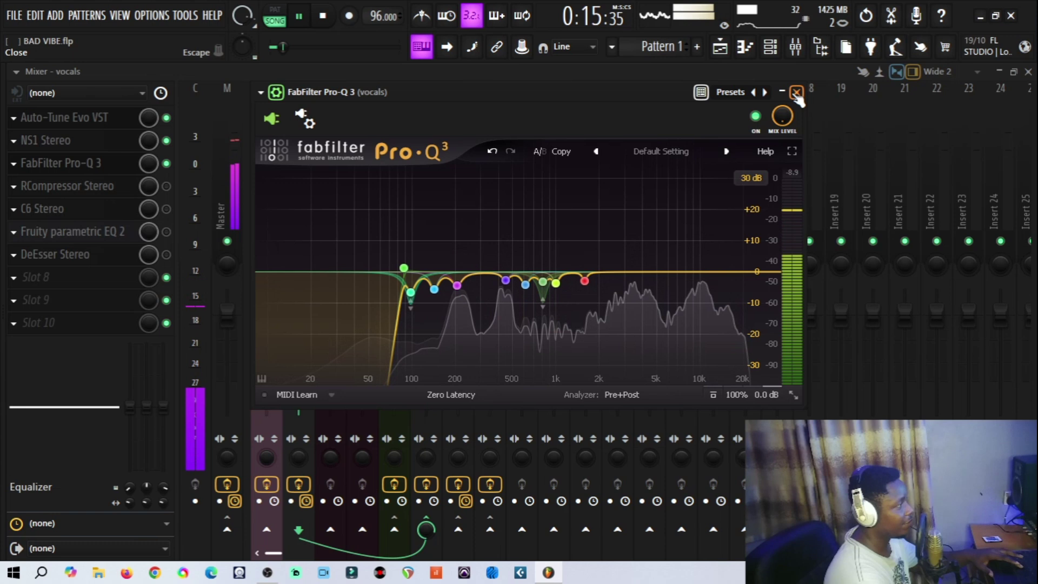
Compare the vocals once more with Pro-Q 3 bypassed and enabled, then stop playback and close the plugin.
left_click(757, 116)
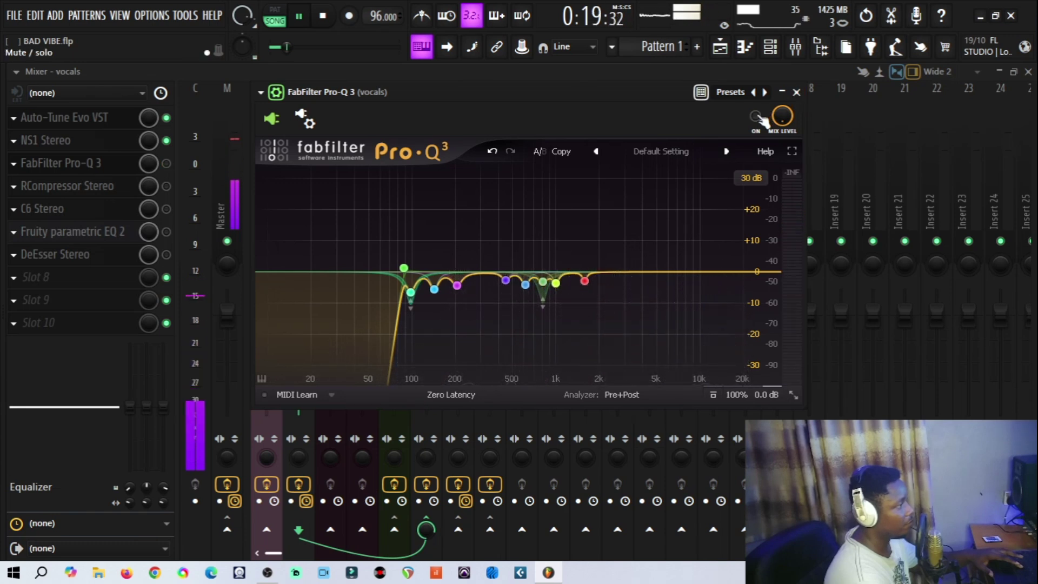
left_click(756, 116)
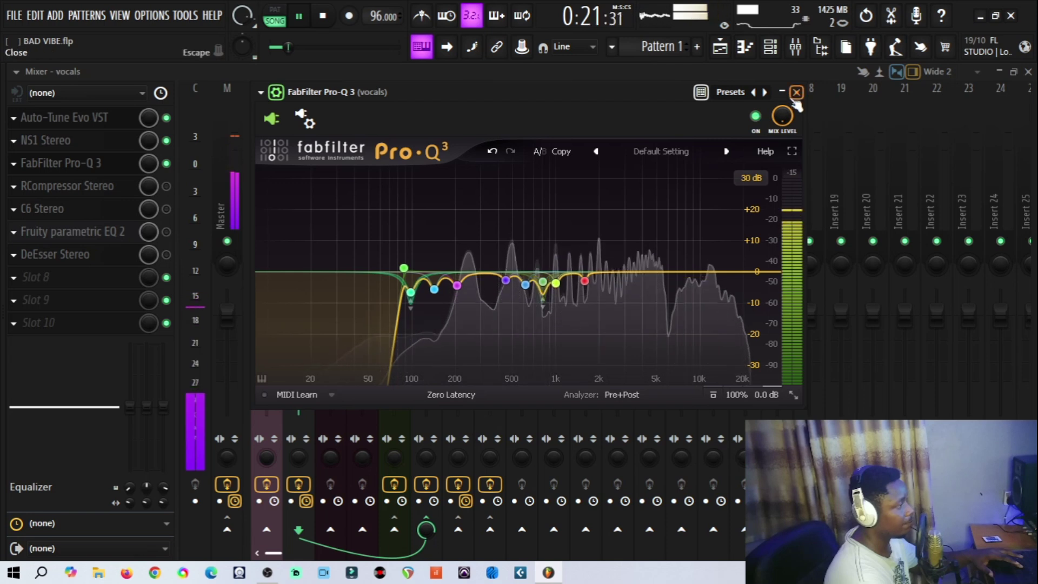
key("space")
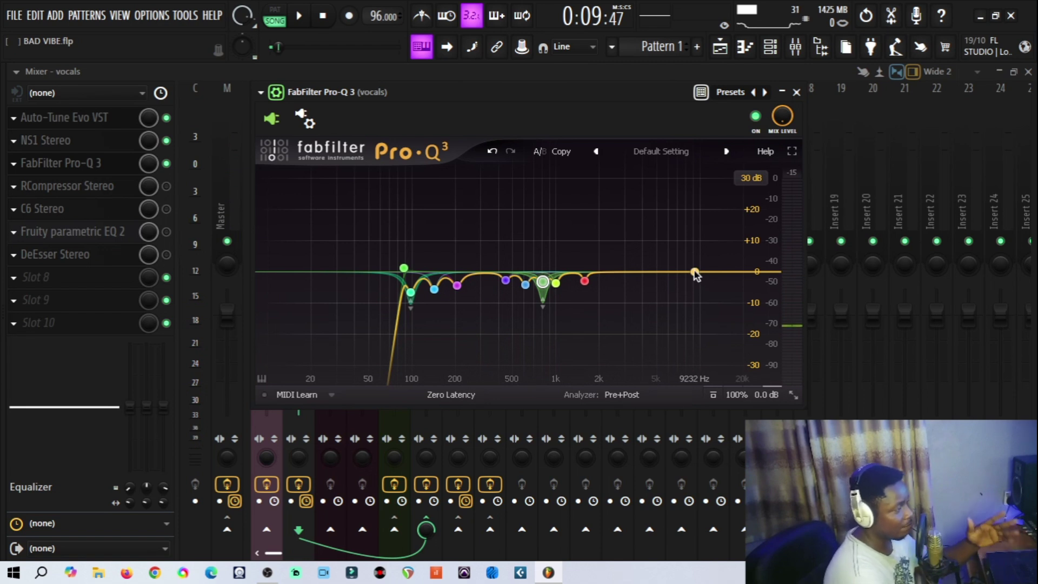
left_click(796, 93)
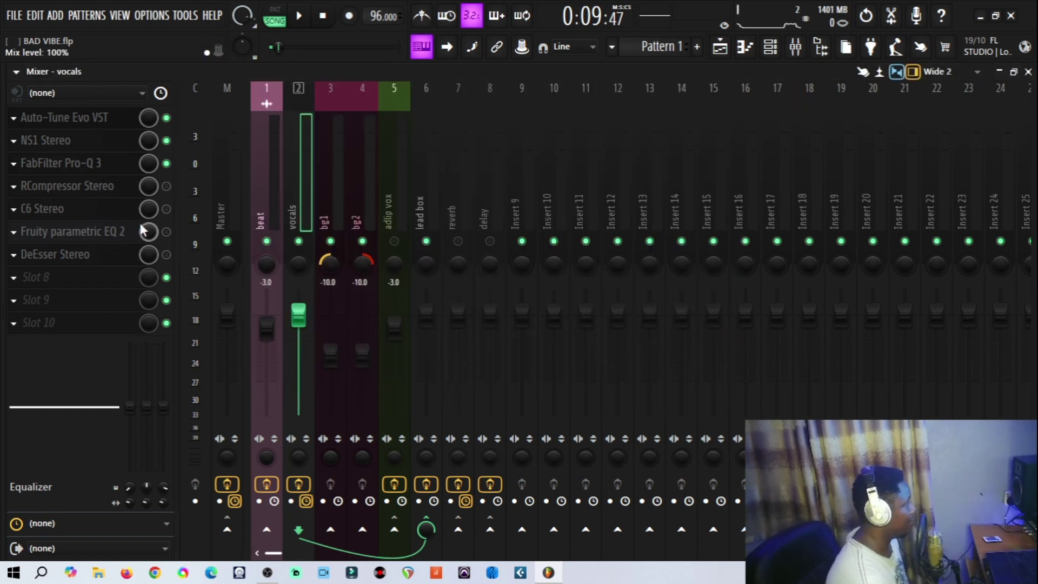
Enable RCompressor Stereo on the vocals track, play a passage to watch its gain reduction, and save the project.
left_click(59, 186)
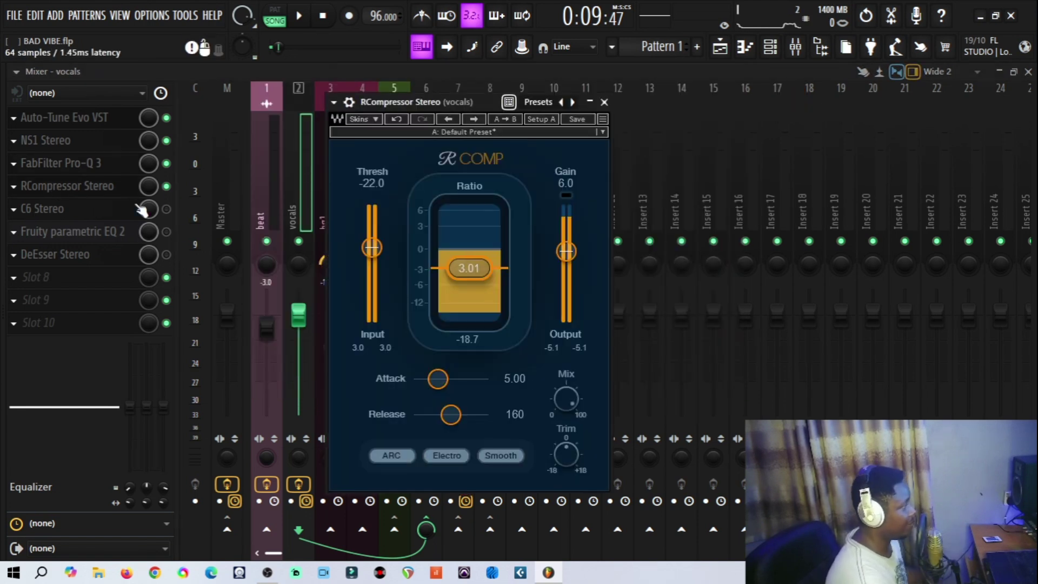
left_click(302, 17)
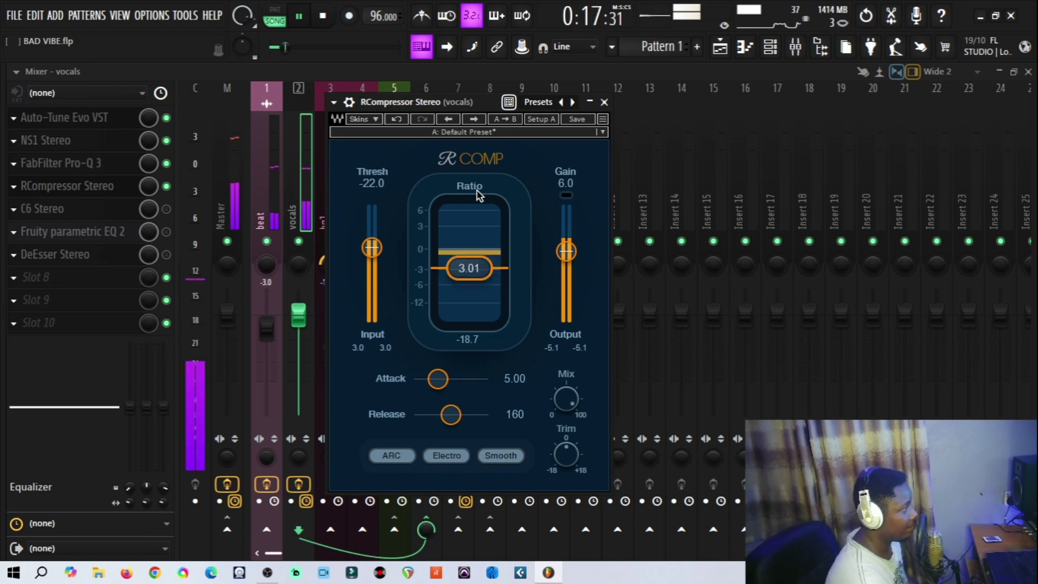
left_click(299, 17)
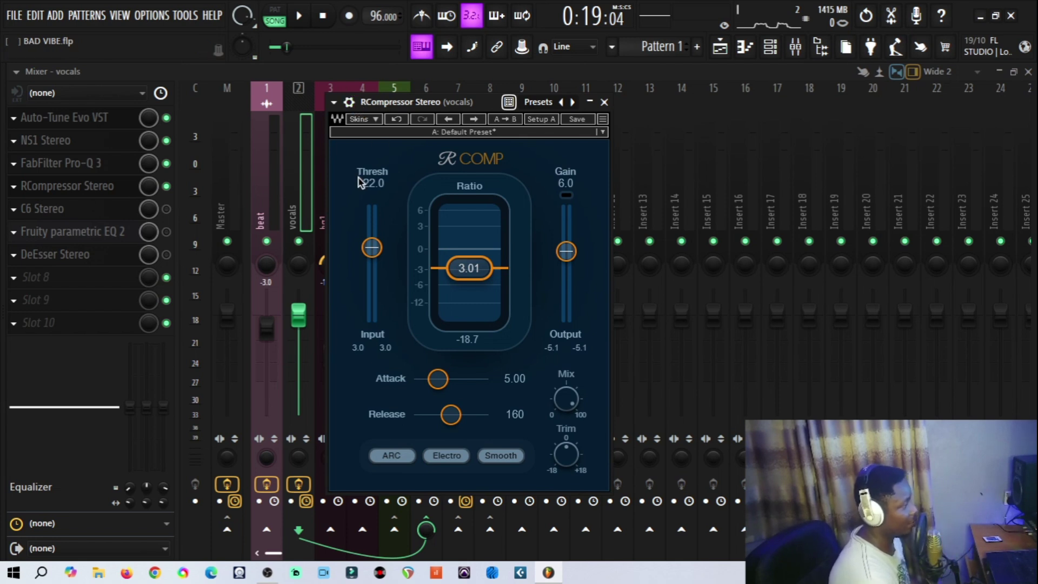
key("ctrl+s")
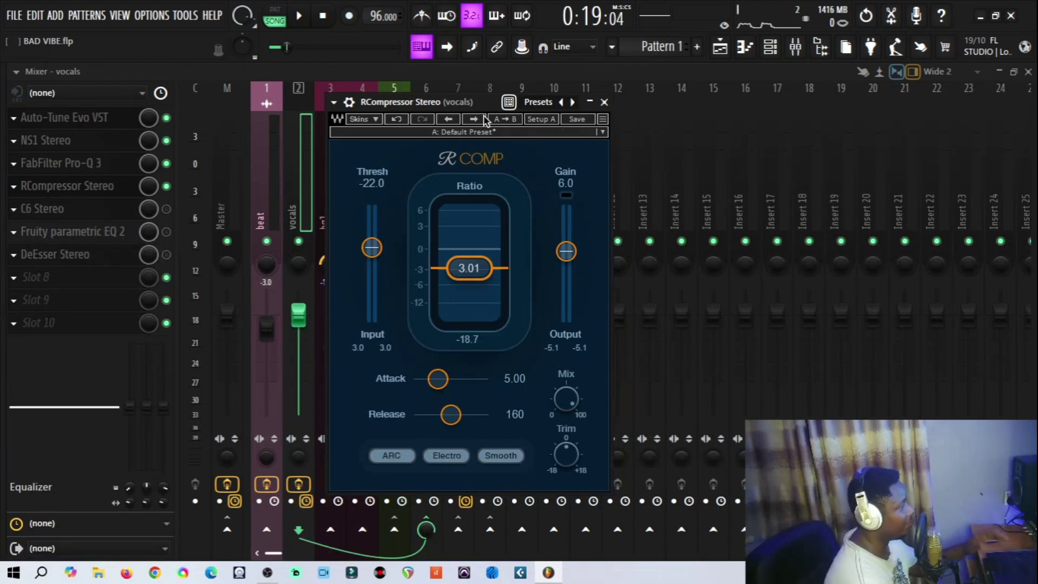
Show the RCompressor wrapper controls, compare the vocals with compression bypassed and enabled during playback, and close the plugin.
key("space")
left_click(349, 102)
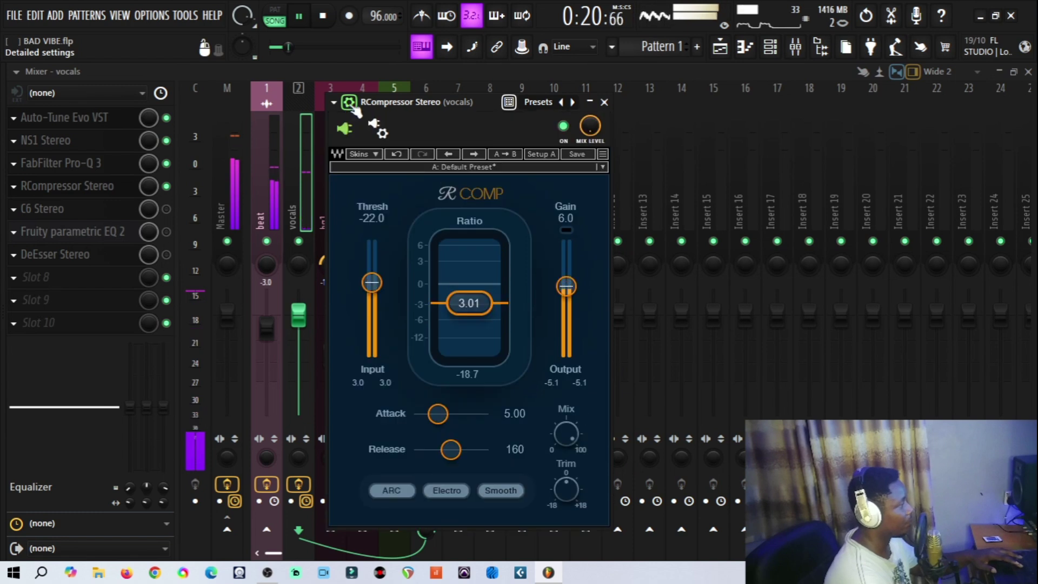
left_click(565, 129)
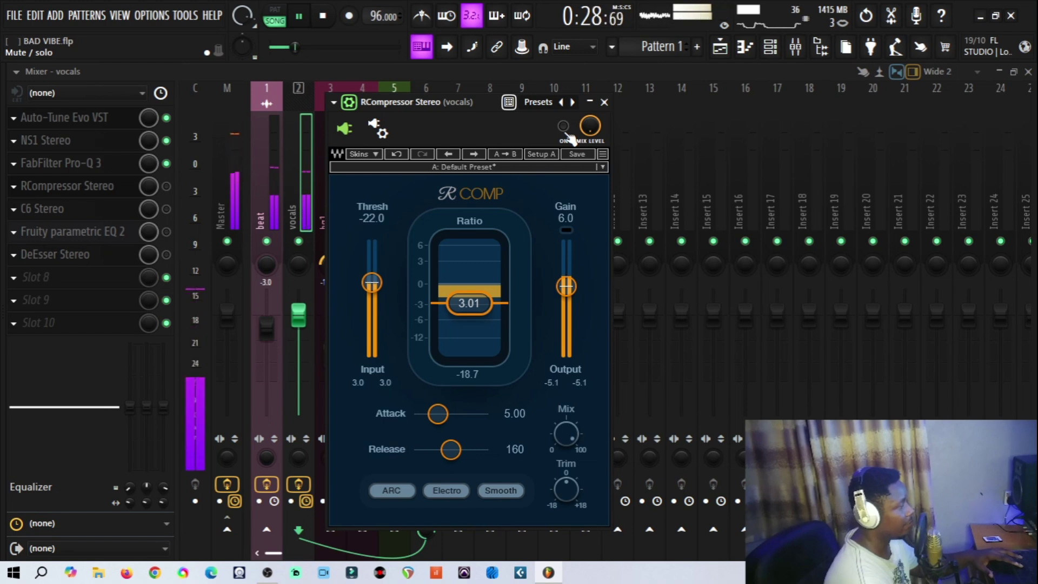
left_click(568, 135)
key("space")
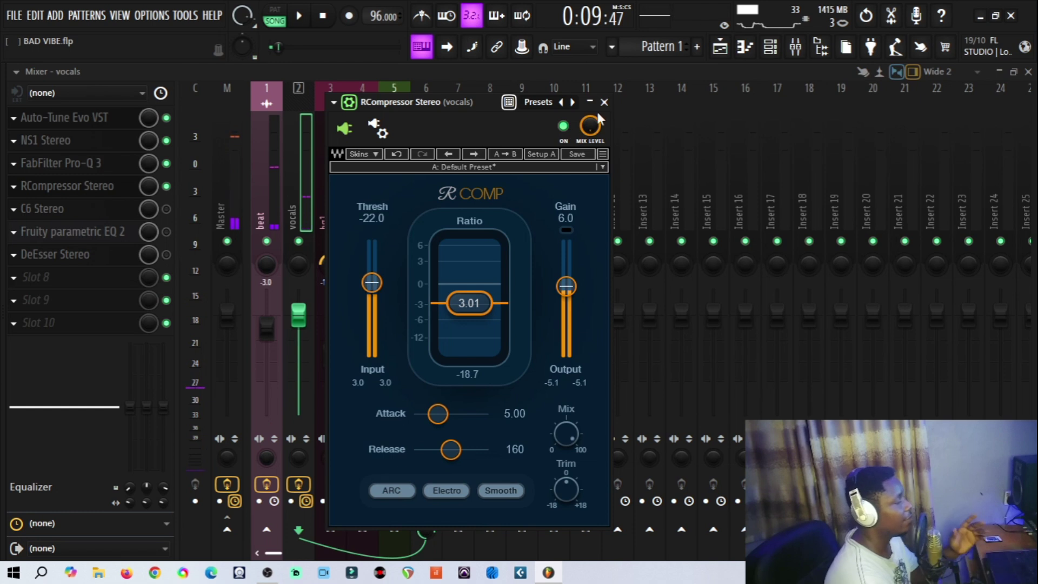
left_click(604, 102)
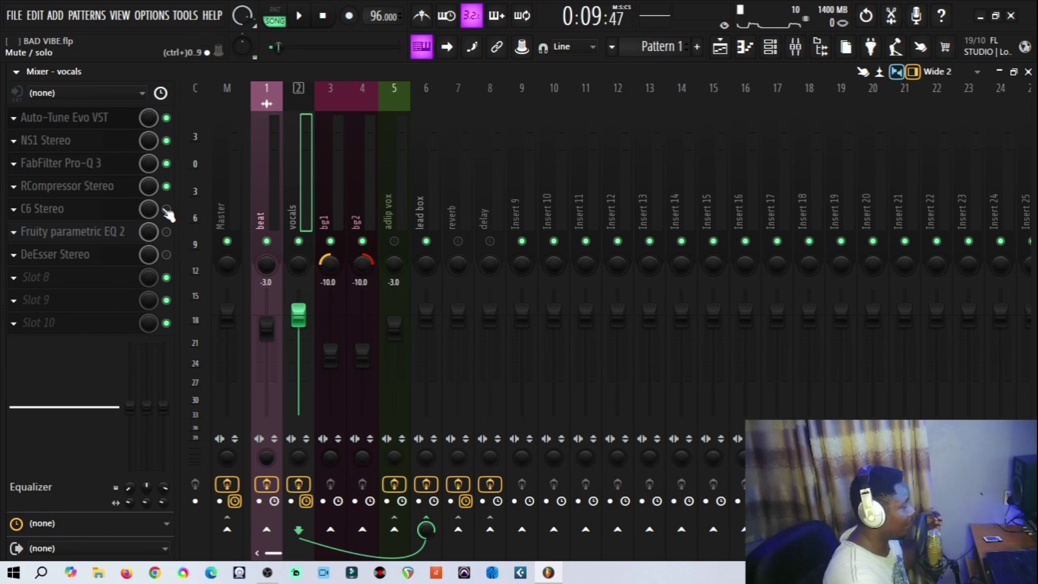
Enable C6 Stereo on the vocals track, reposition its window so it is fully in view, and start playback.
left_click(97, 213)
left_click_drag(341, 68, 329, 95)
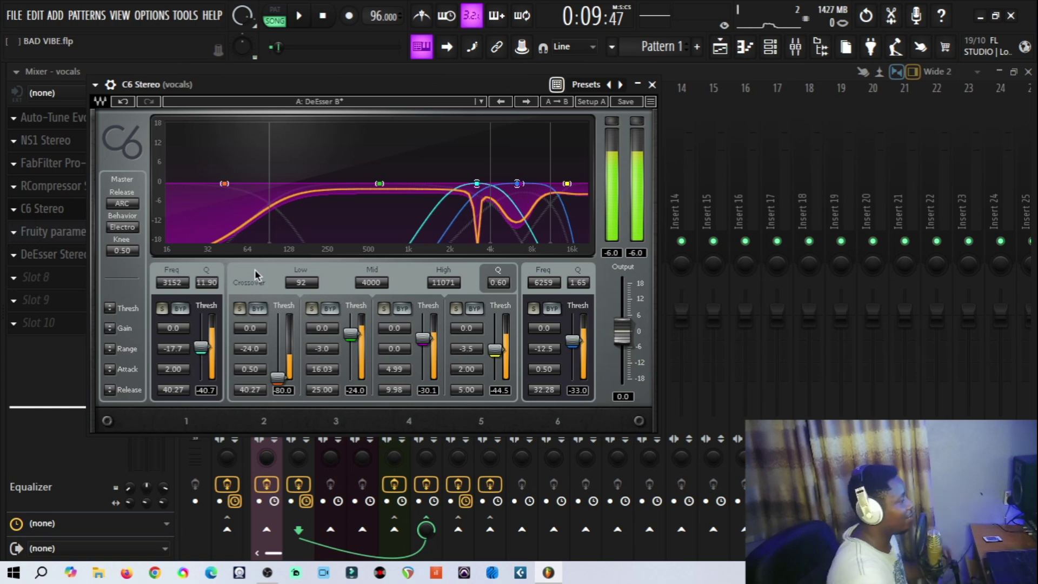
left_click(301, 18)
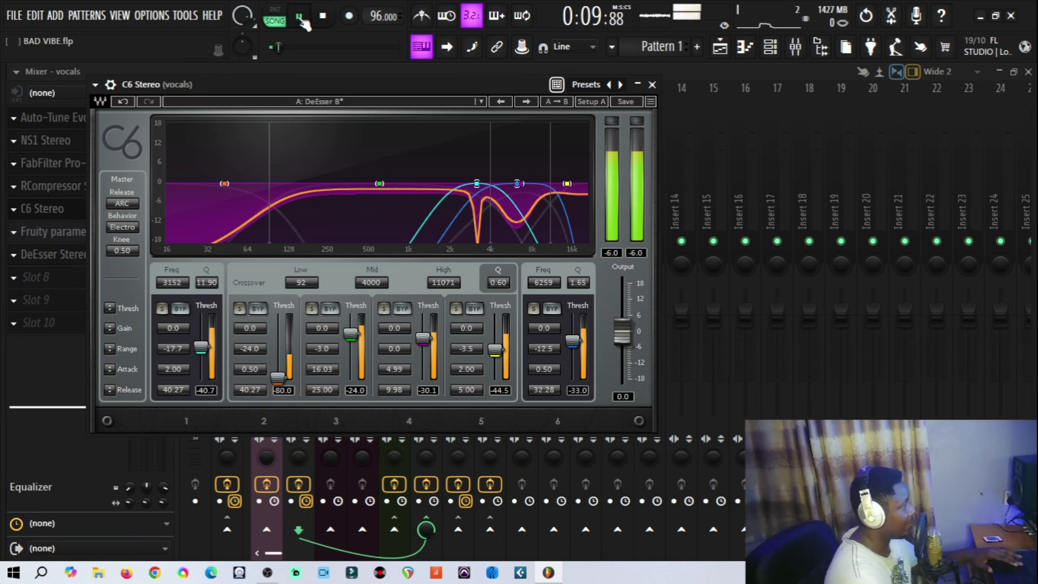
Show the C6 wrapper controls and compare the vocals with C6 bypassed and enabled during playback.
left_click(113, 87)
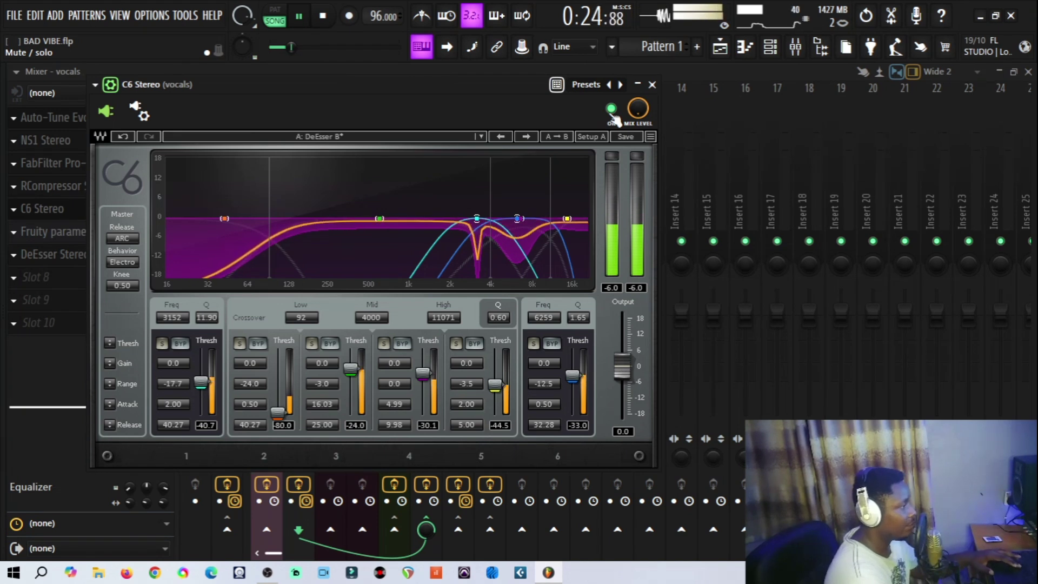
key("space")
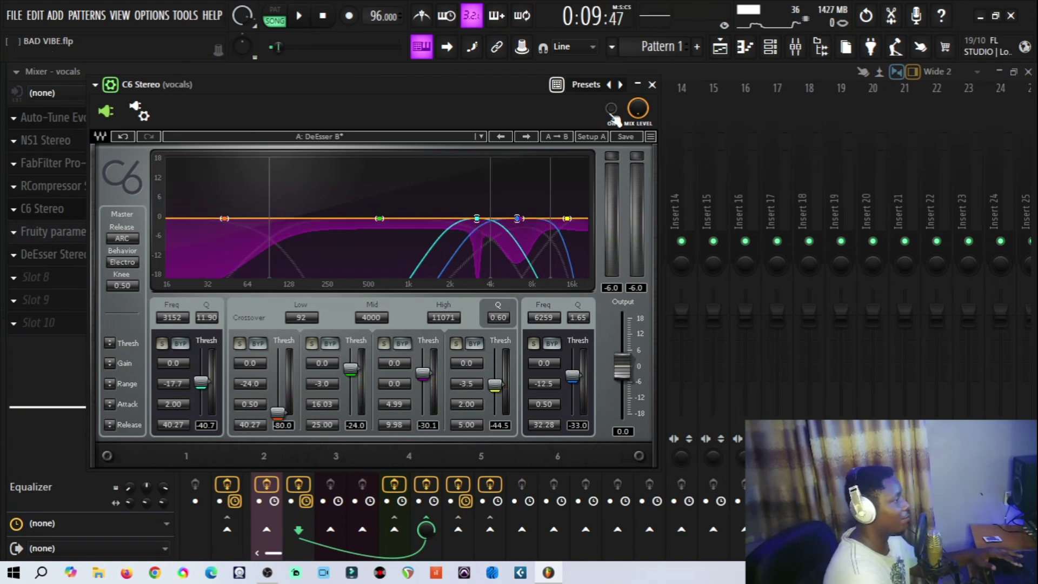
key("space")
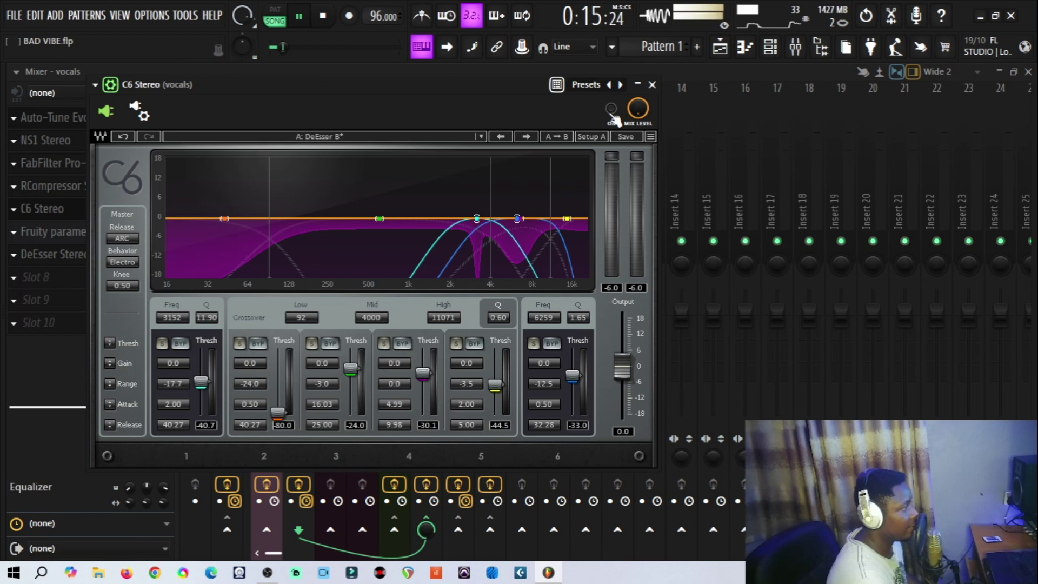
left_click(612, 110)
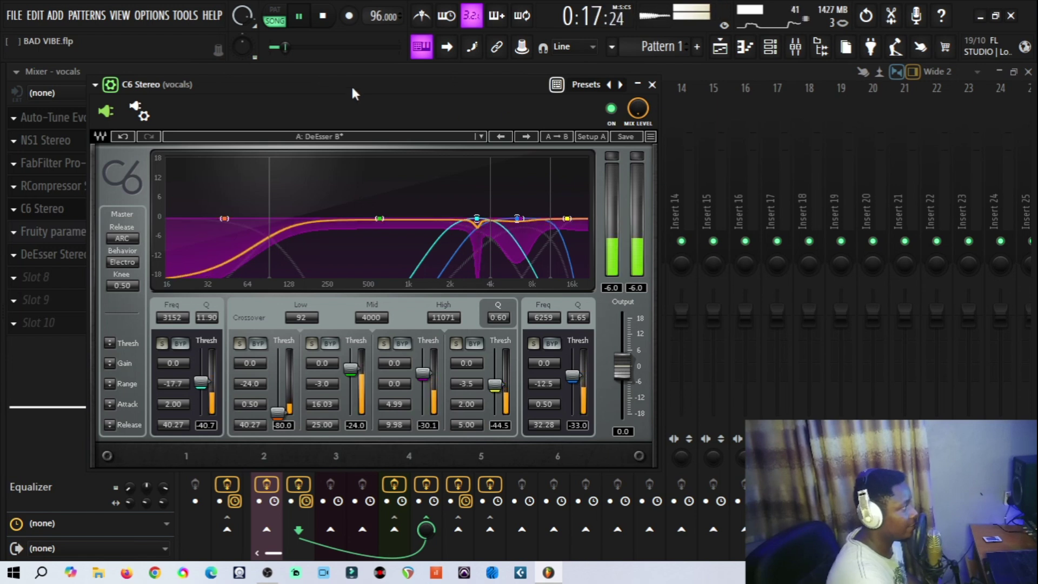
left_click(298, 16)
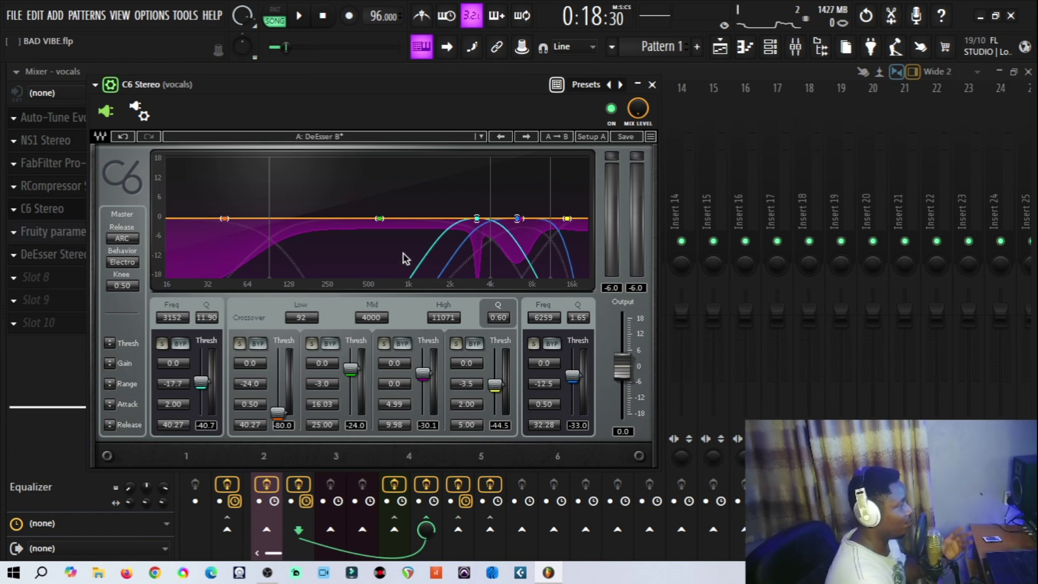
Solo band 3 of the C6 and play a passage to hear the vocal range it covers, then unsolo it.
left_click(311, 344)
key("space")
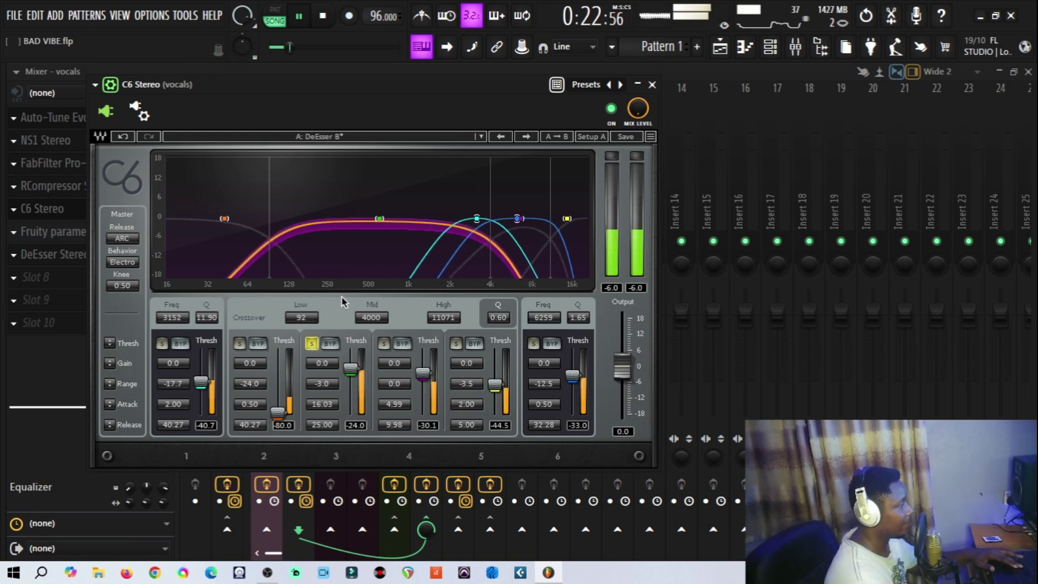
key("space")
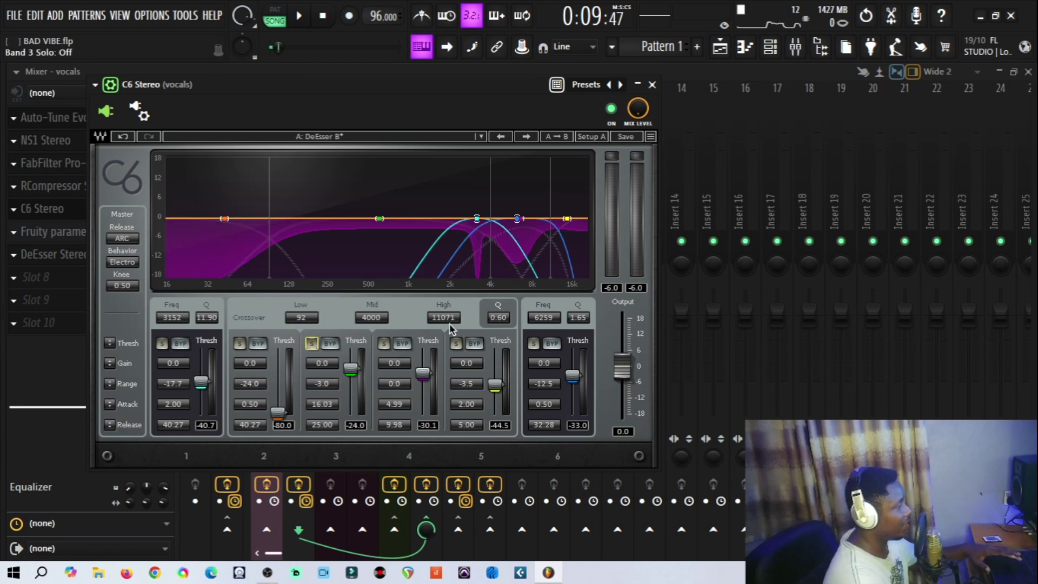
Solo band 5 of the C6 to audition the high end of the vocals during playback, then unsolo it.
left_click(456, 344)
key("space")
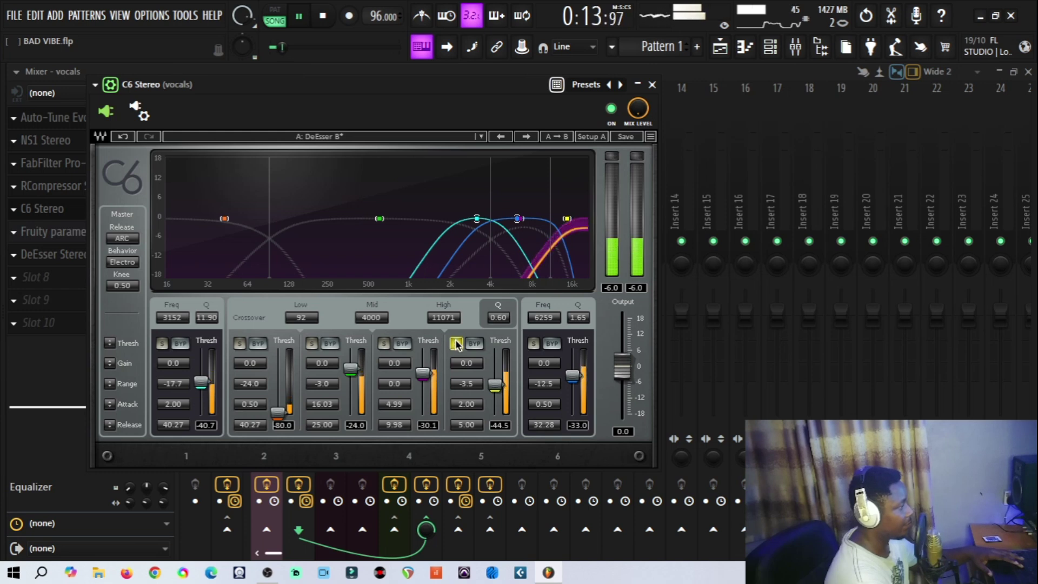
key("space")
left_click(456, 343)
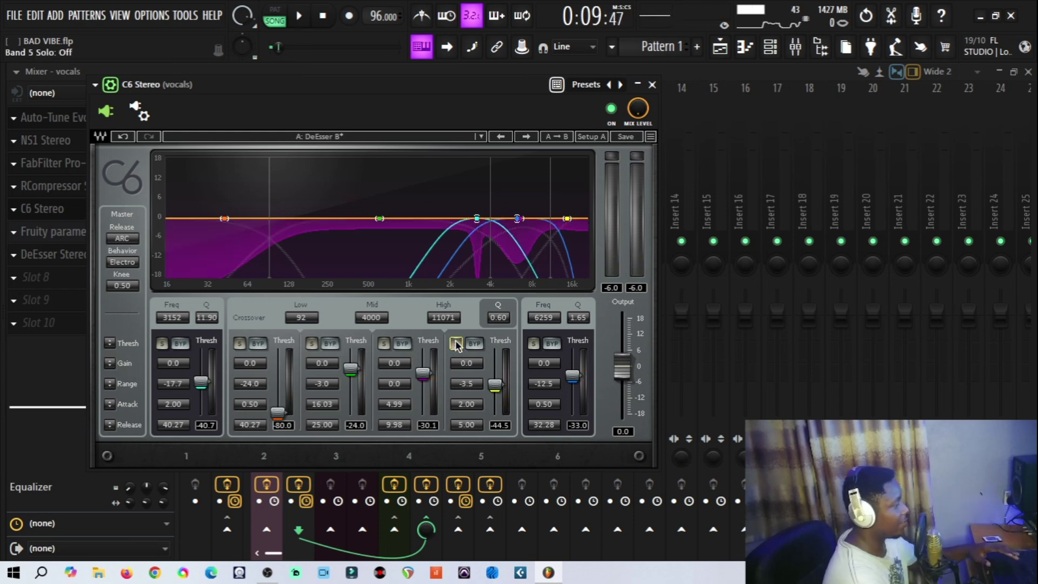
Solo band 6 of the C6, around 6259 Hz, to audition it during playback, then unsolo it.
left_click(536, 346)
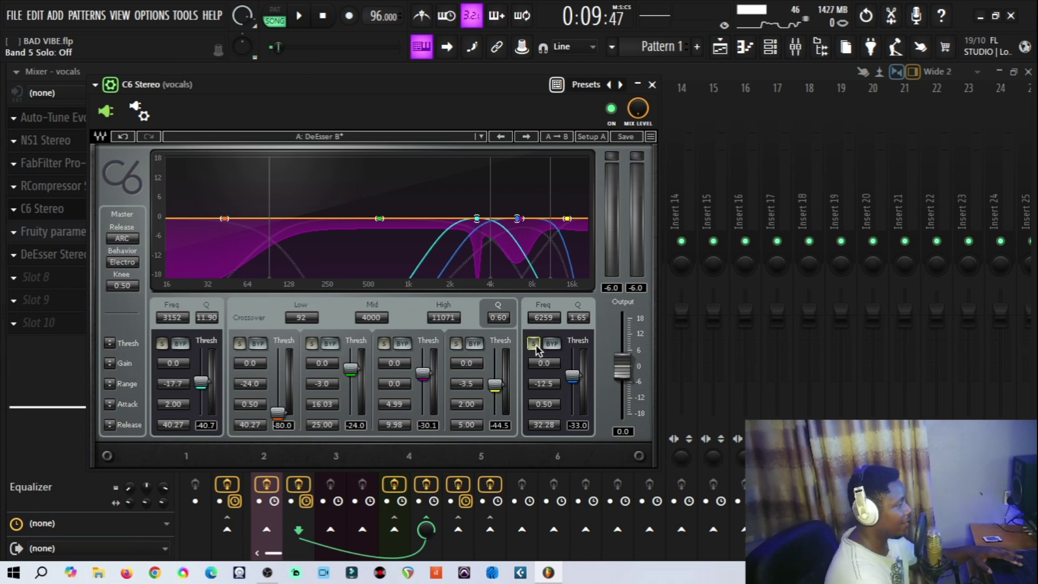
key("space")
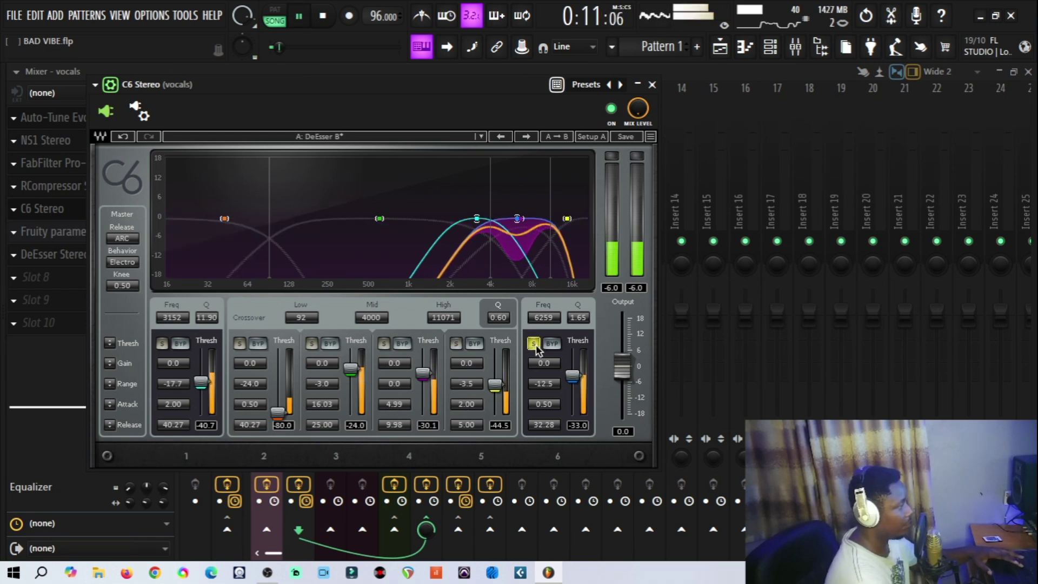
key("space")
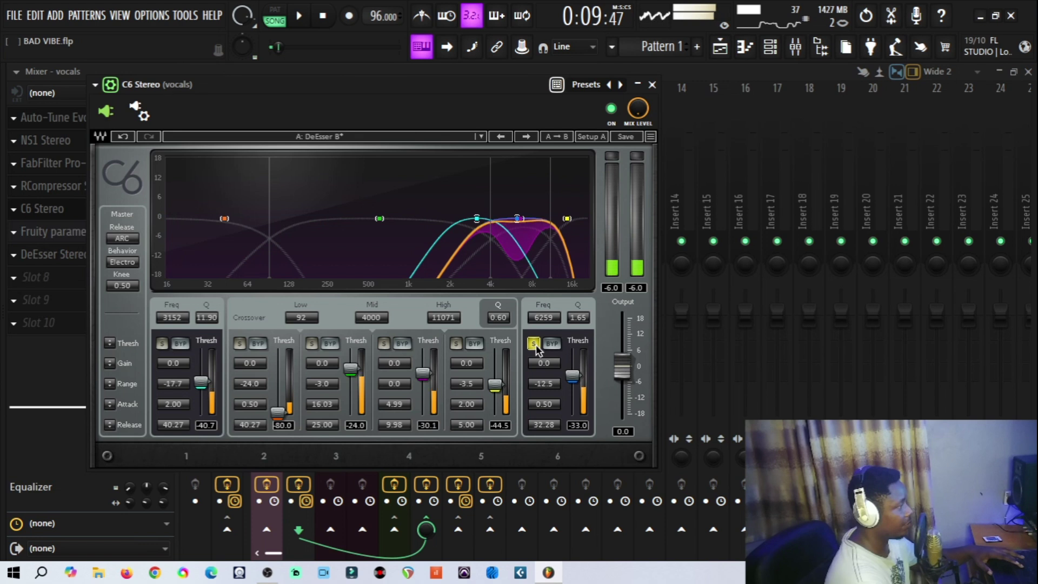
left_click(536, 346)
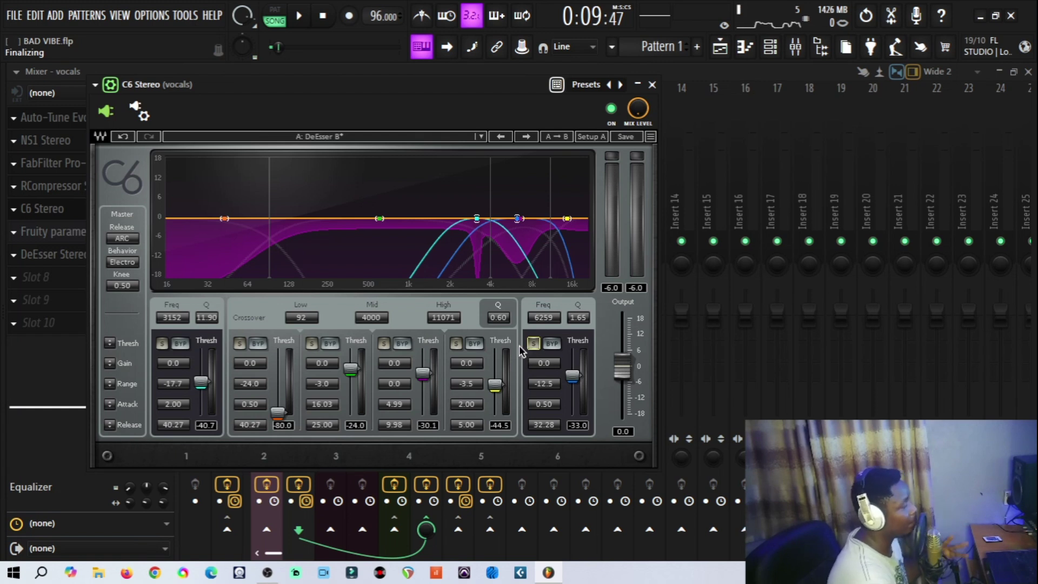
Solo band 1 of the C6, around 3152 Hz, during playback, then unsolo it and stop the song.
left_click(162, 343)
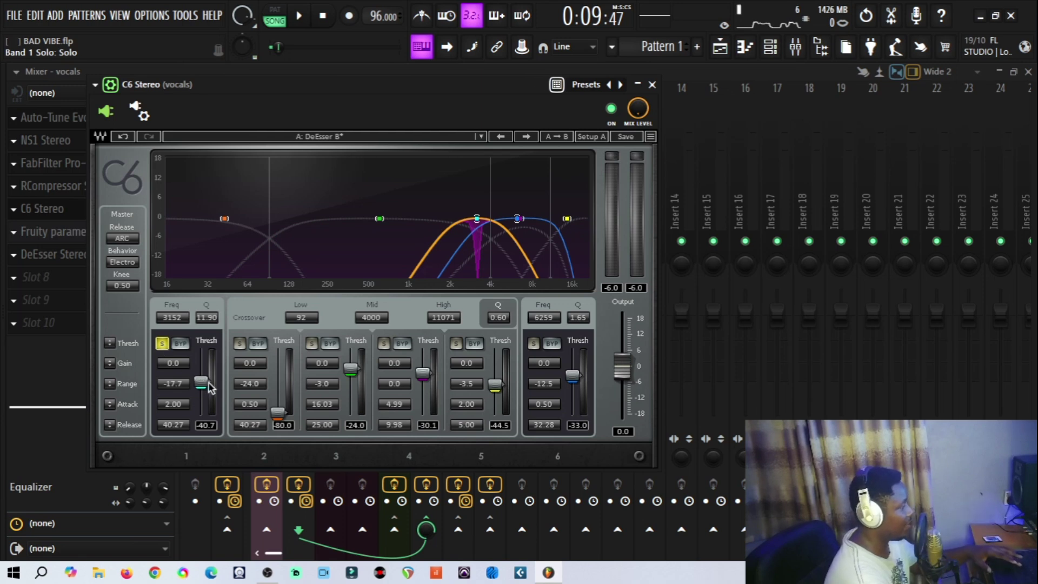
key("space")
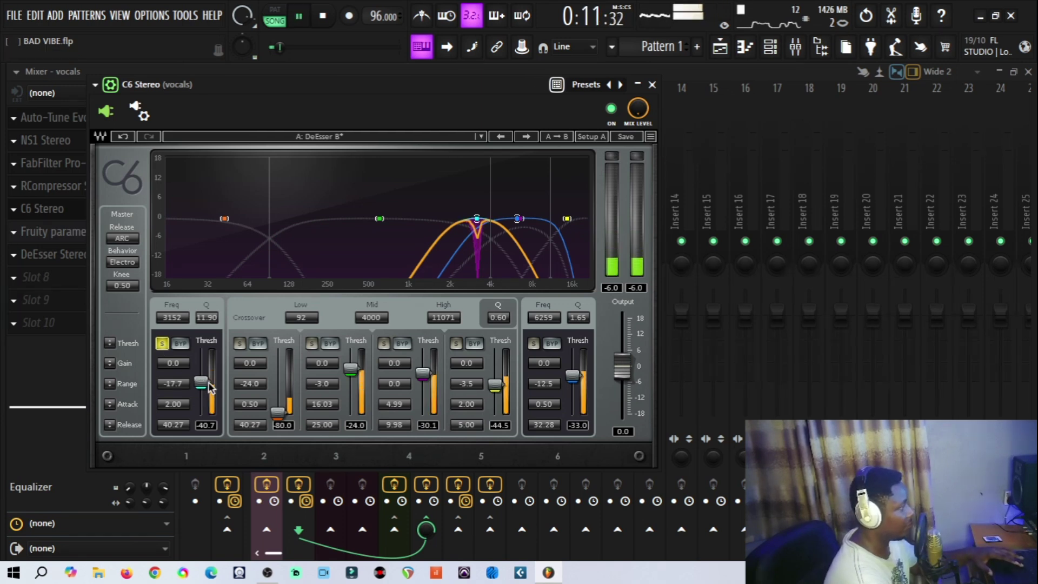
left_click(161, 344)
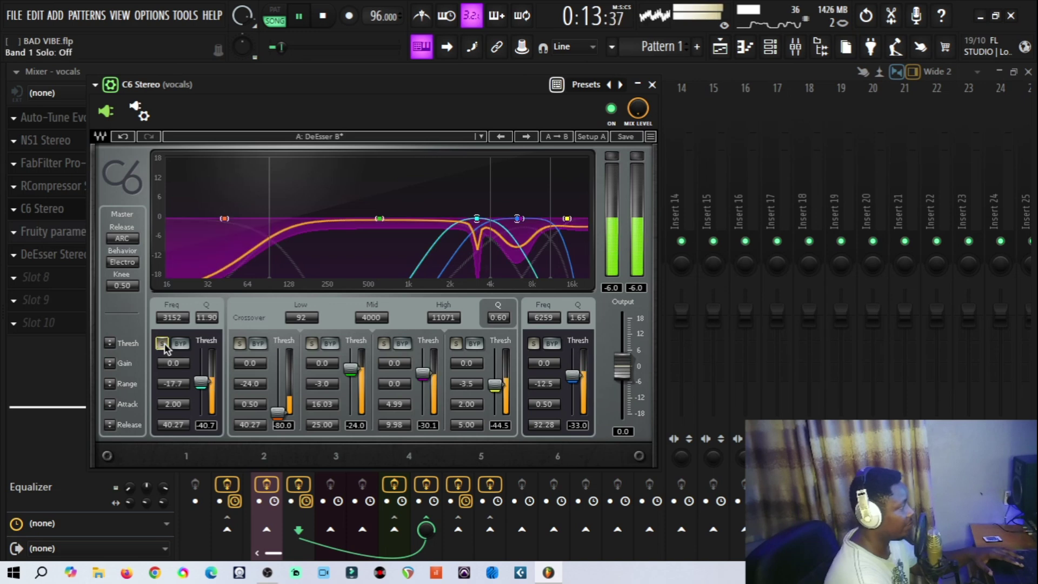
key("space")
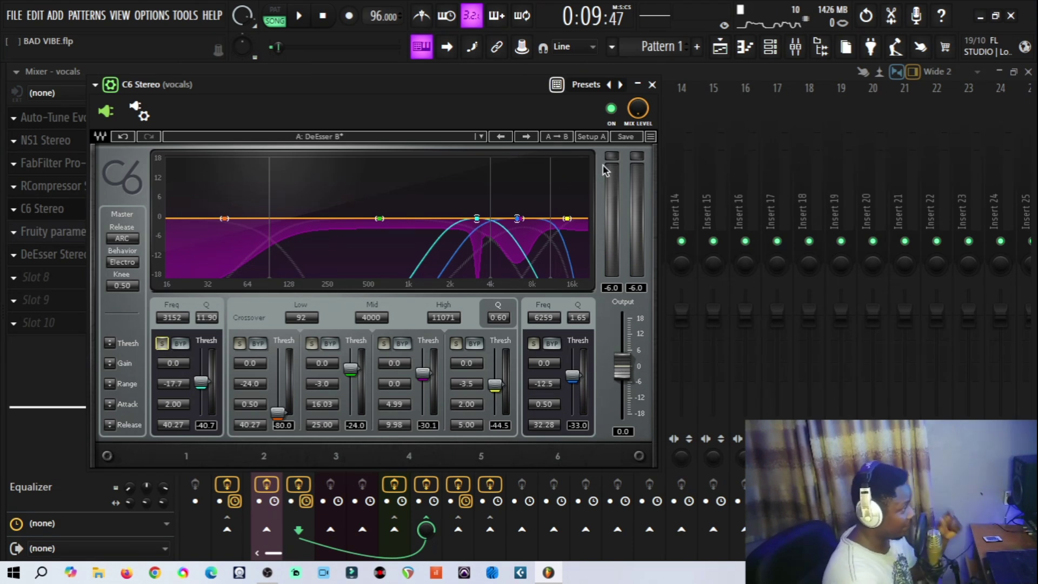
Play the vocals through all C6 bands together once more, then stop playback and close the plugin.
key("space")
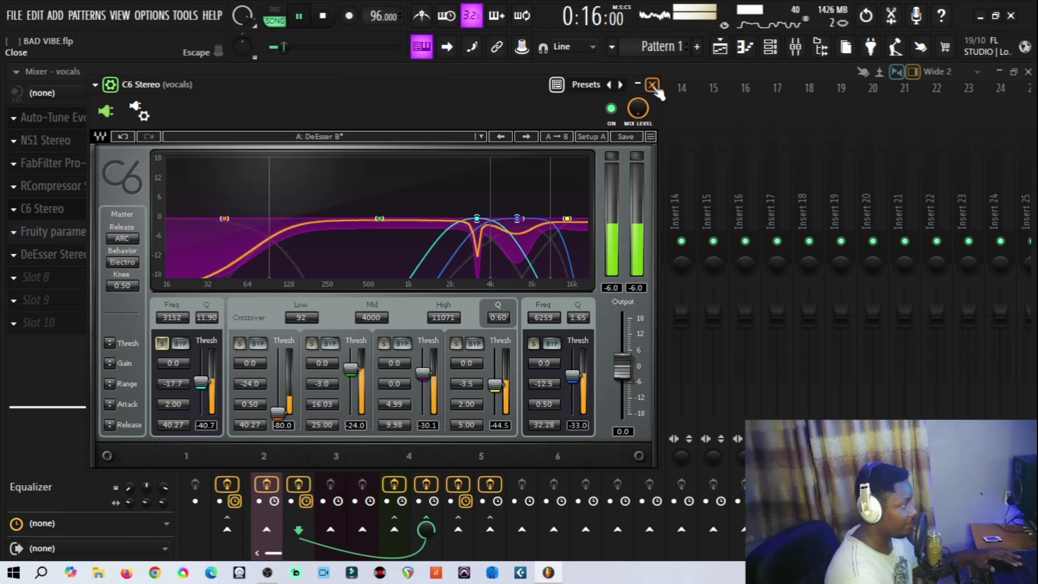
key("space")
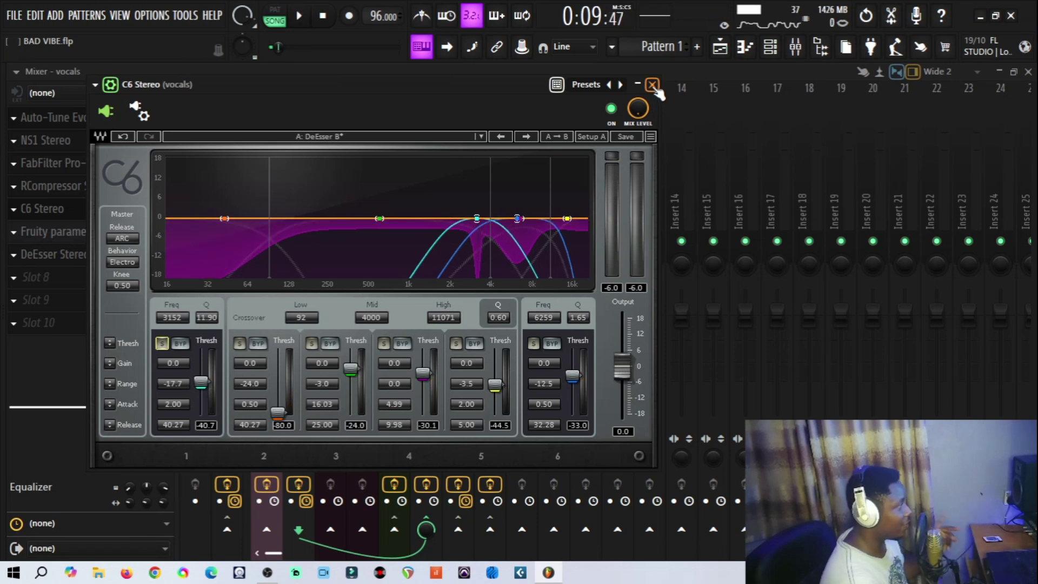
left_click(652, 85)
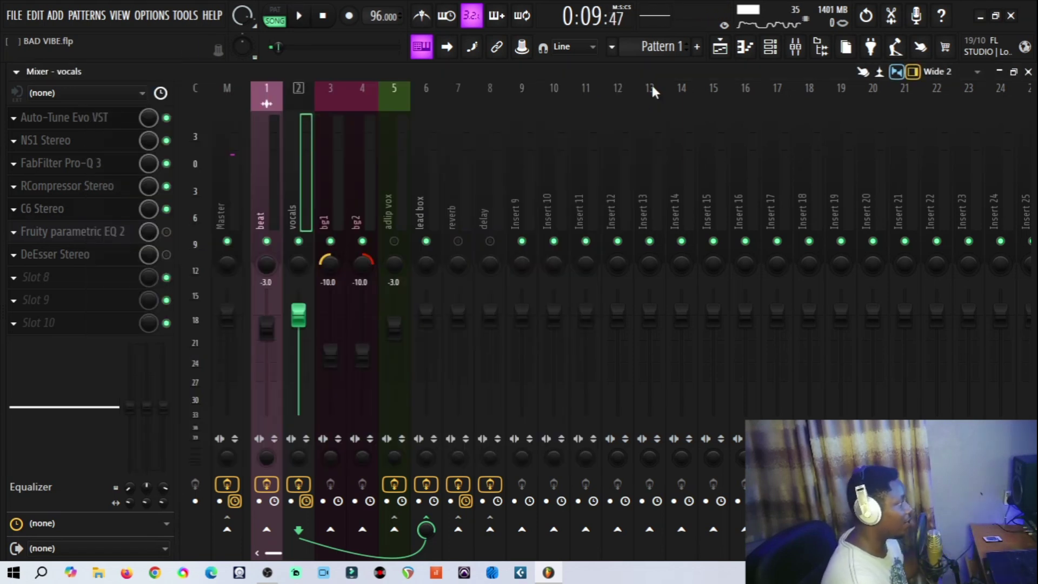
Enable Fruity parametric EQ 2 on the vocals track and open its window.
left_click(166, 232)
left_click(73, 232)
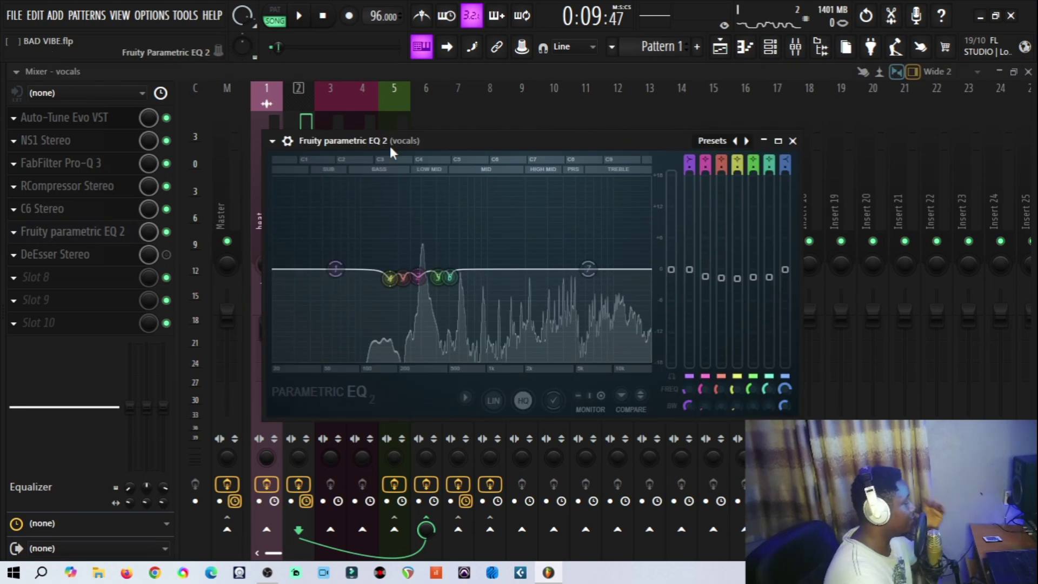
Play the vocals through Fruity parametric EQ 2, switching it off and on again for comparison, then close its window and stop playback.
left_click_drag(389, 147, 313, 130)
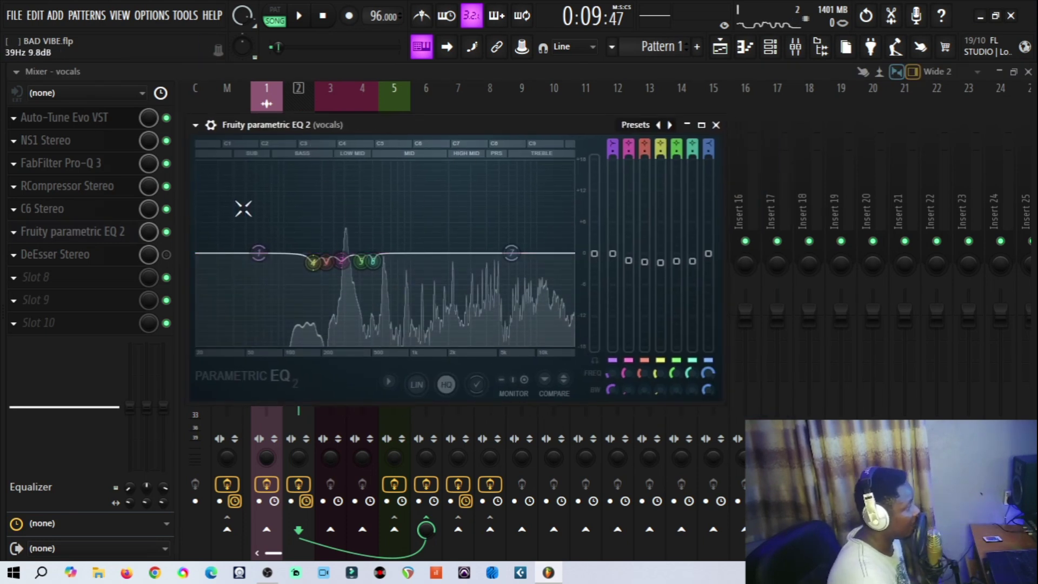
left_click(301, 18)
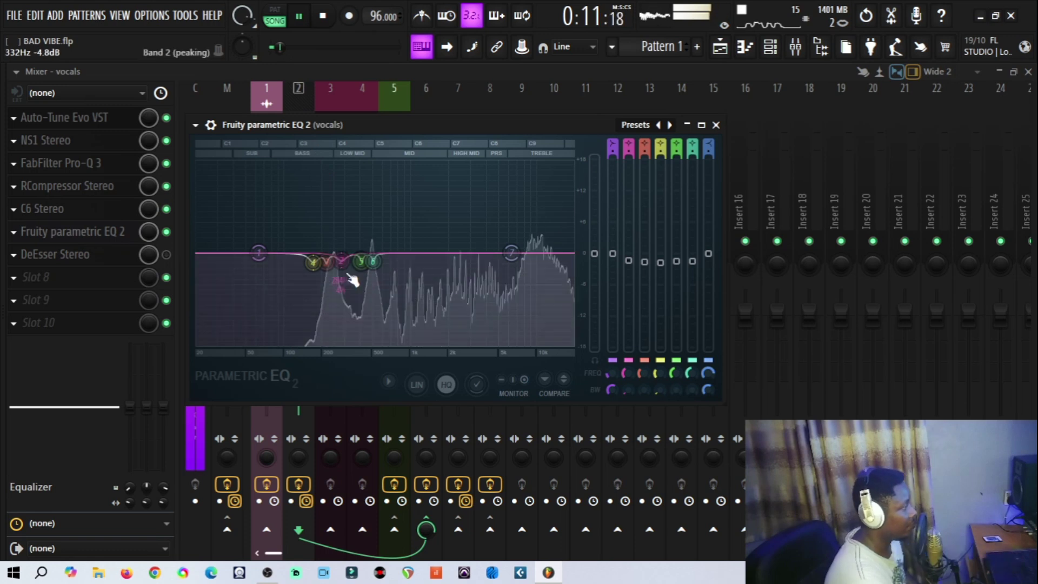
left_click(211, 126)
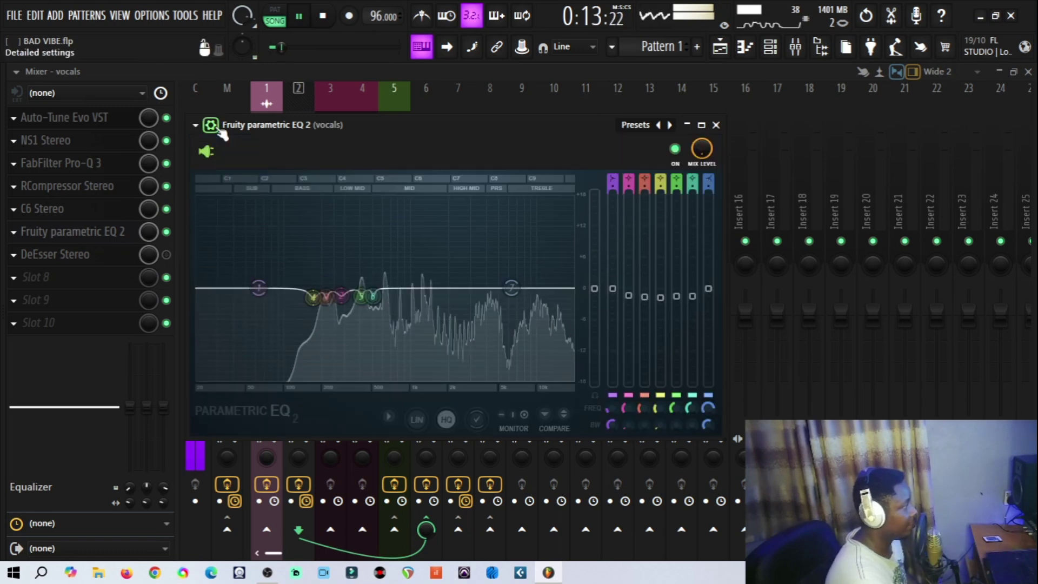
left_click(675, 150)
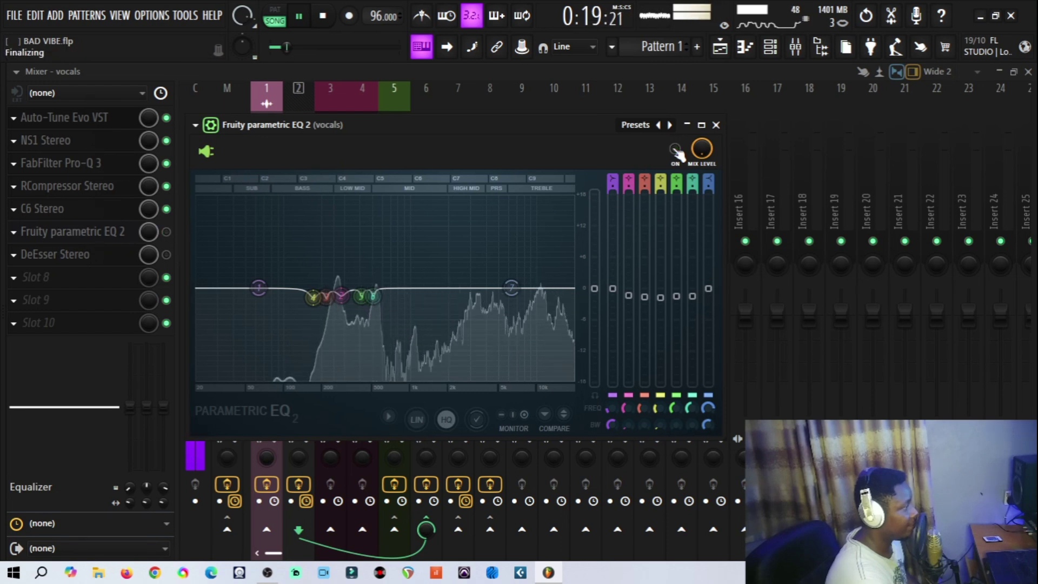
left_click(676, 151)
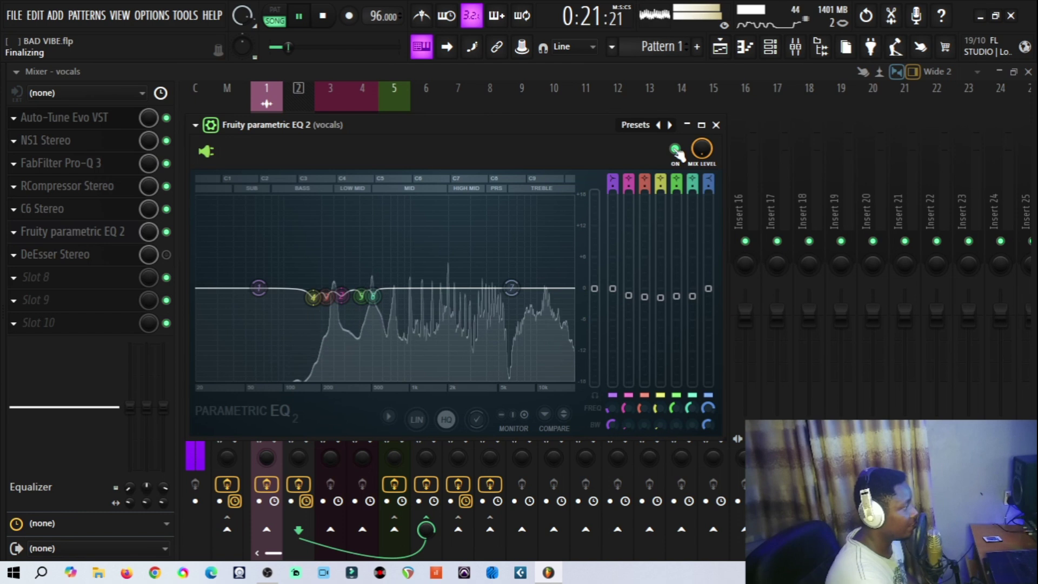
left_click(715, 125)
left_click(299, 17)
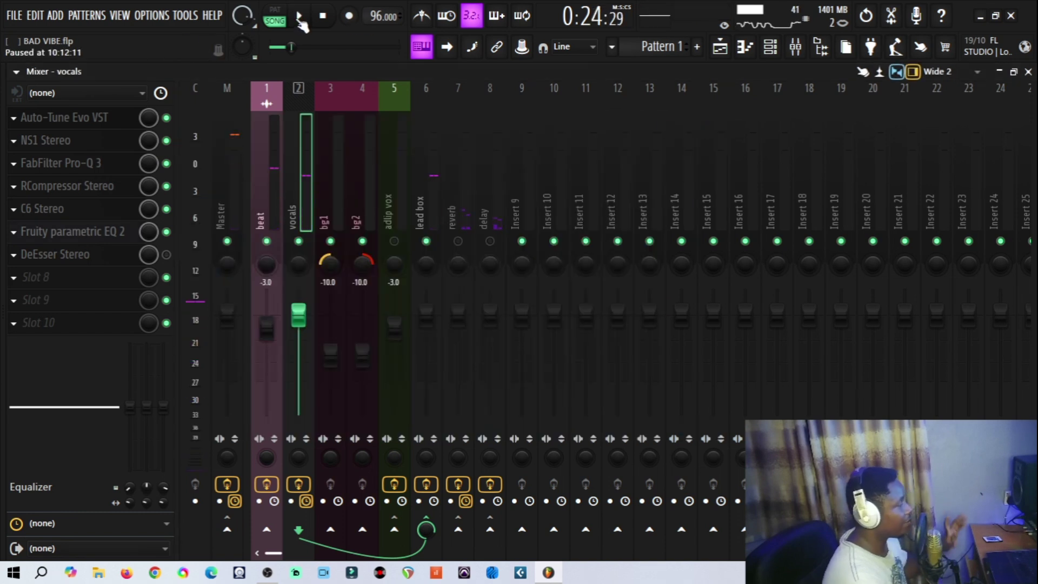
Compare the song with Fruity parametric EQ 2 off and on again directly from the vocals track's effect slot, then stop playback.
left_click(168, 235)
key("space")
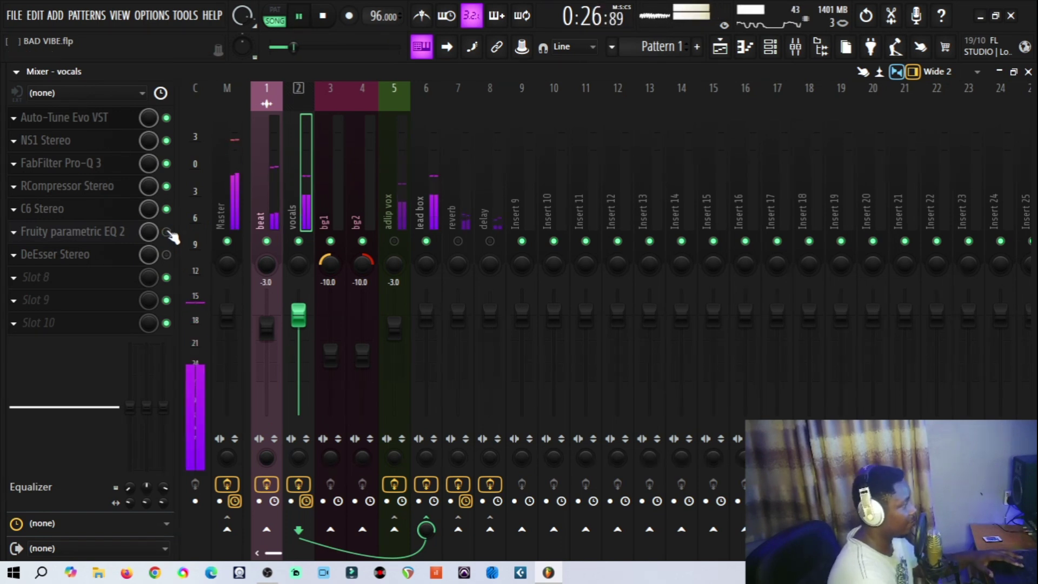
left_click(167, 233)
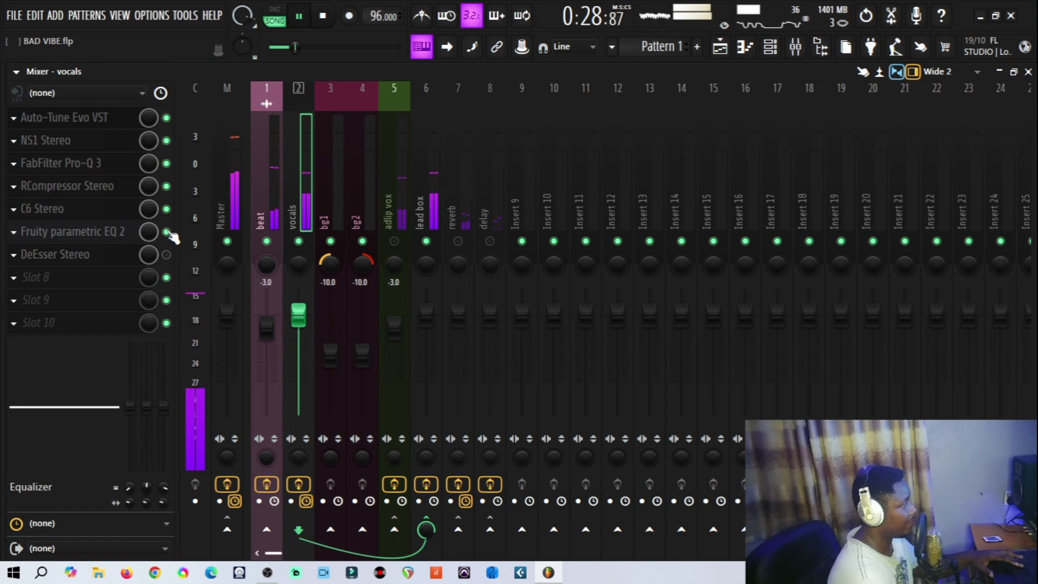
key("space")
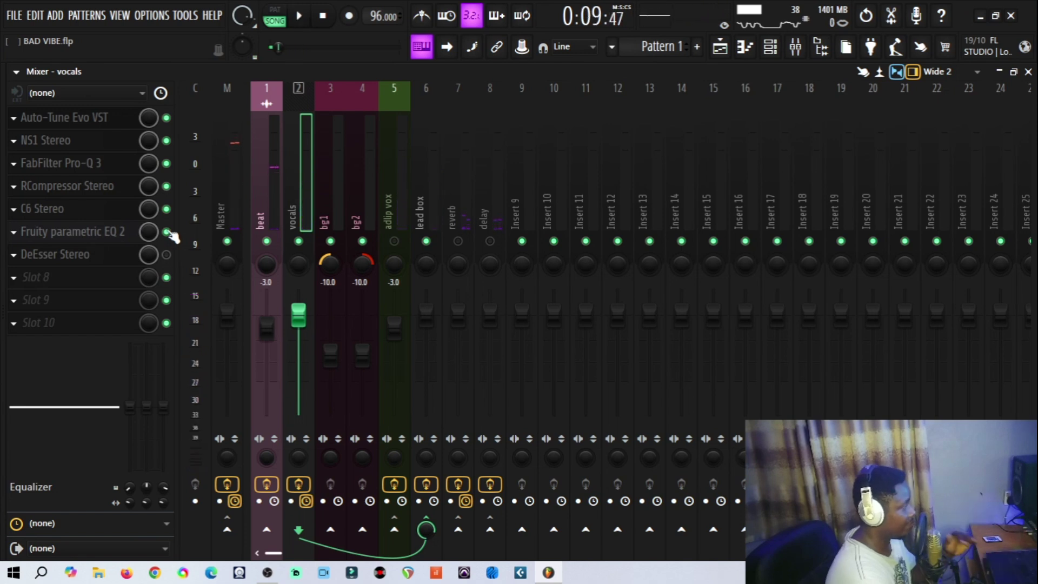
Enable DeEsser Stereo on the vocals track and audition it with its window open, then stop the song and close the plugin.
left_click(120, 255)
left_click_drag(253, 183, 316, 172)
key("space")
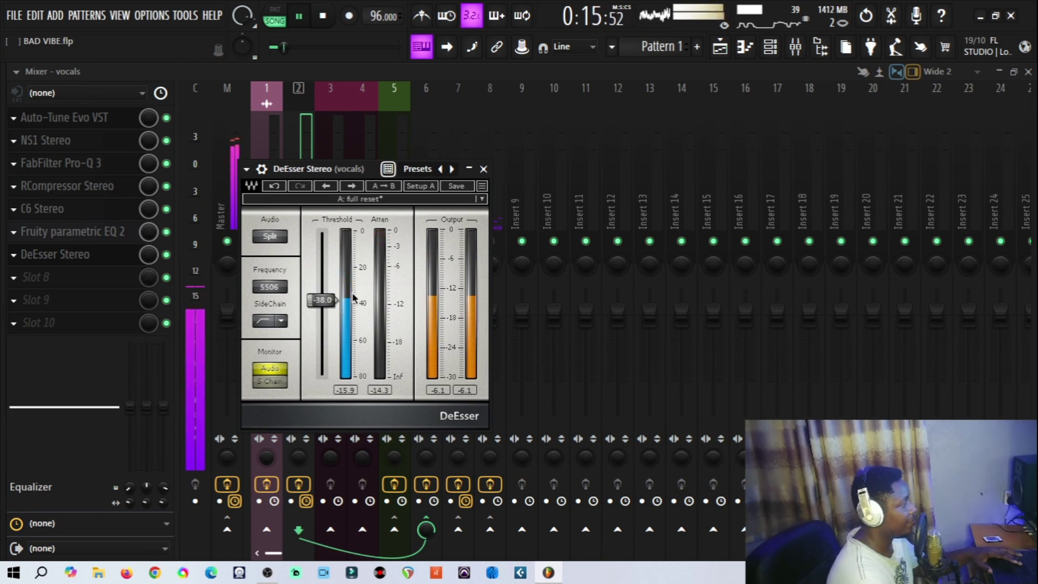
key("space")
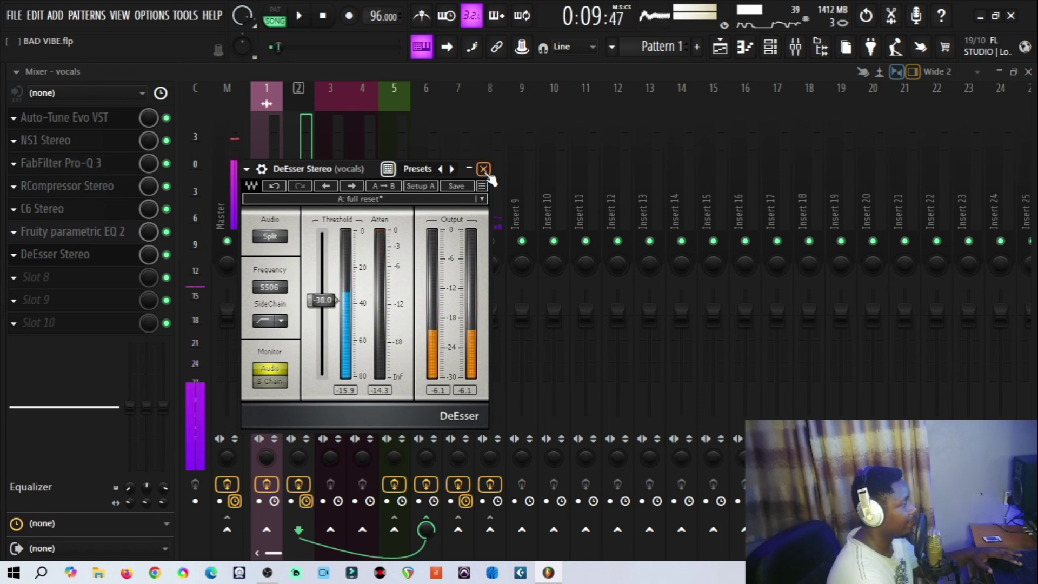
left_click(483, 169)
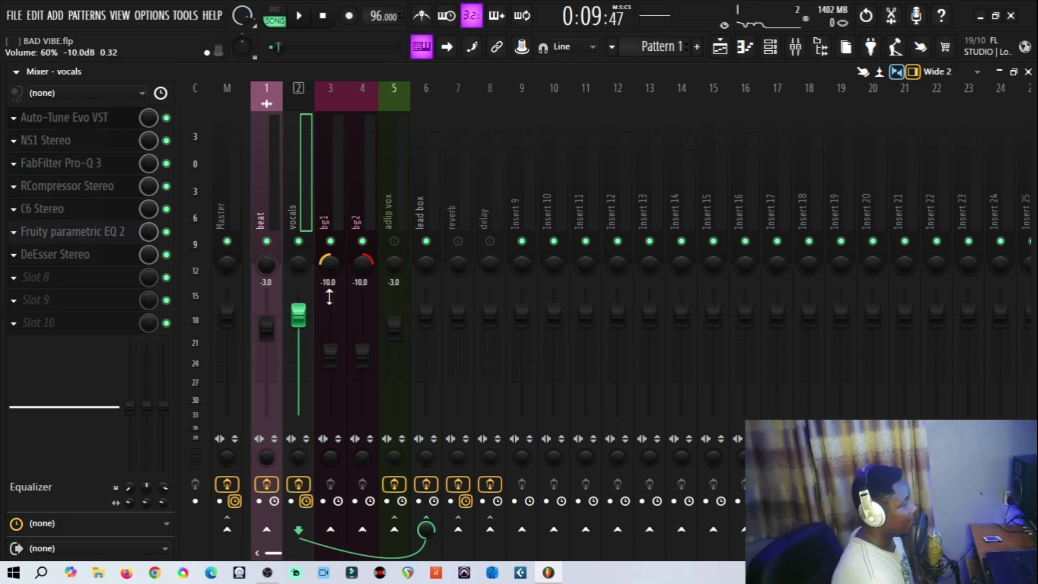
Enable Xvox Pro on the lead box track, audition it with its window open, then close the plugin.
left_click(420, 192)
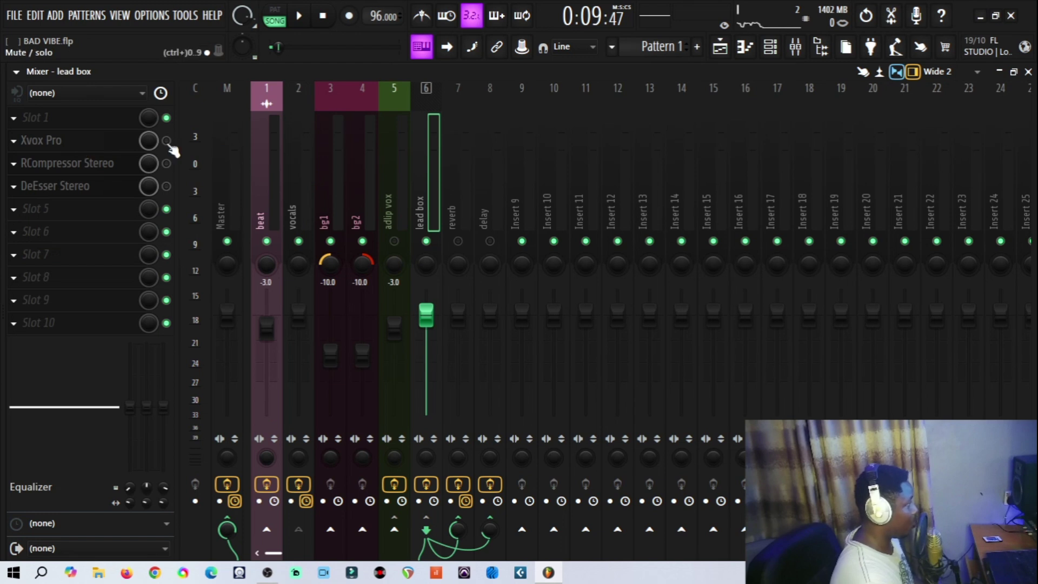
left_click(99, 146)
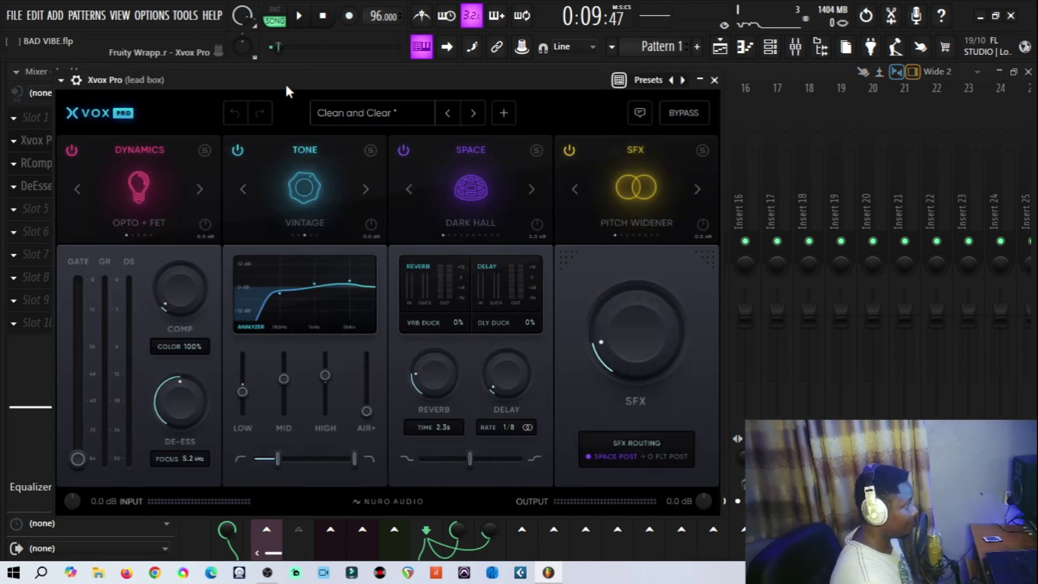
left_click_drag(284, 82, 347, 99)
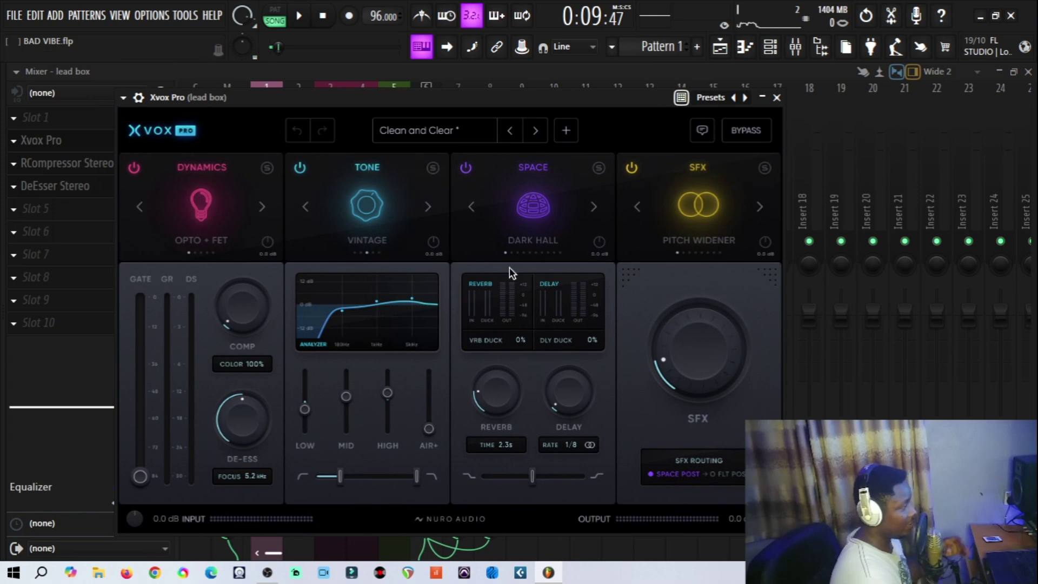
left_click(301, 16)
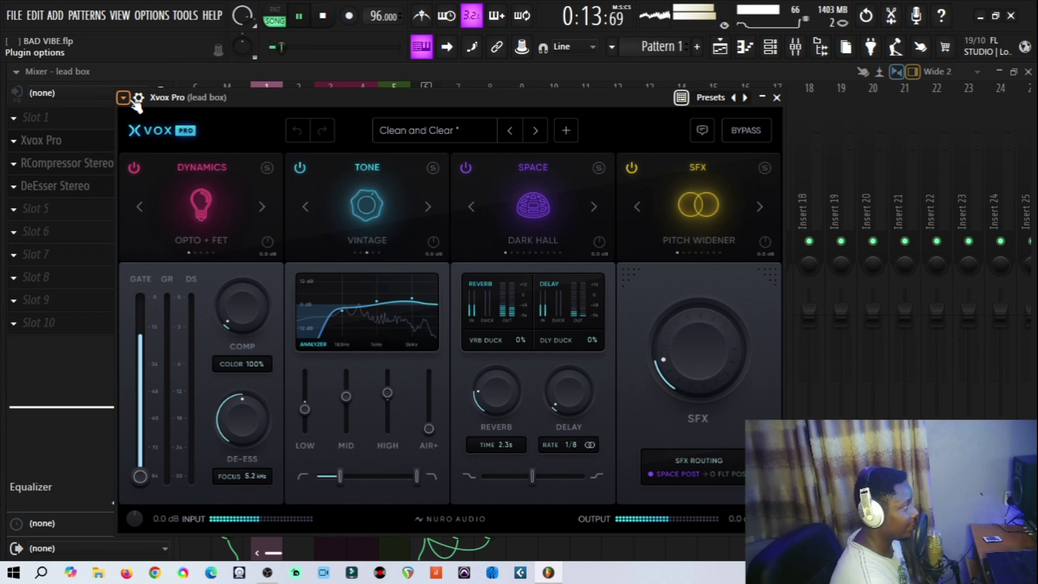
left_click(777, 98)
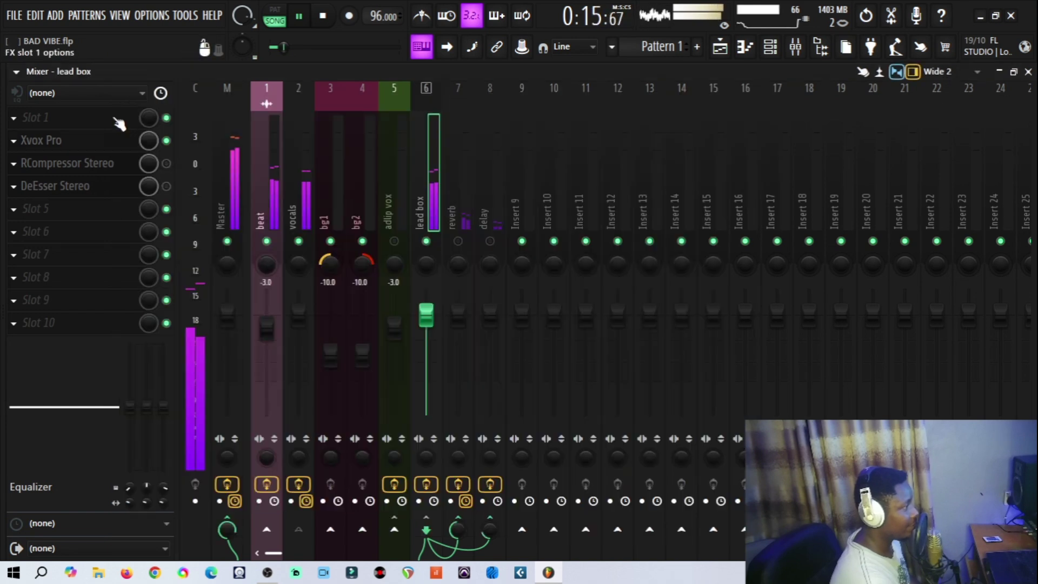
Delete FabFilter Pro-Q 3 and FabFilter Pro-DS from the first two effect slots of the Master track.
left_click(223, 145)
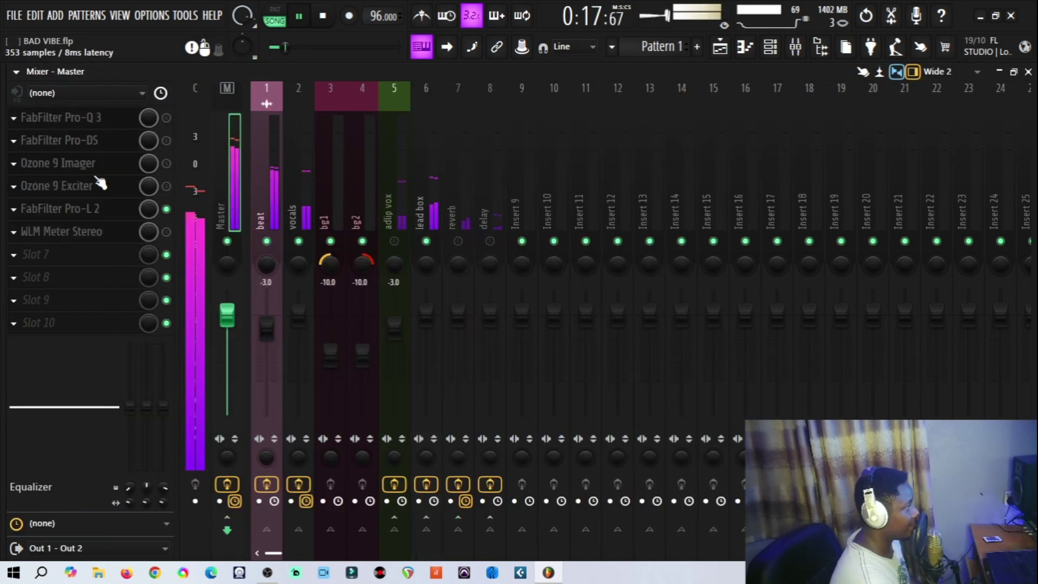
left_click(14, 117)
left_click(44, 148)
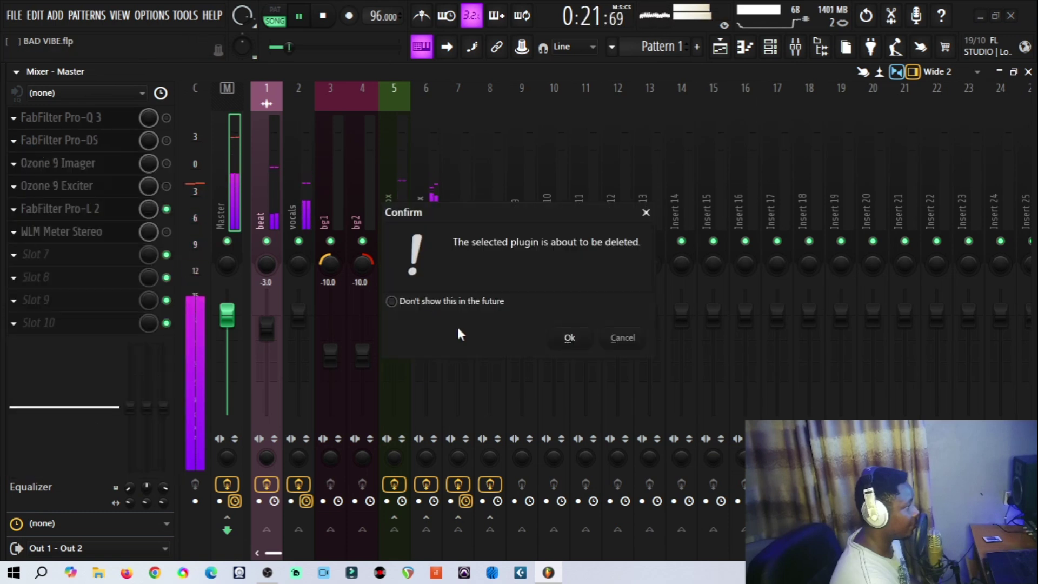
left_click(566, 339)
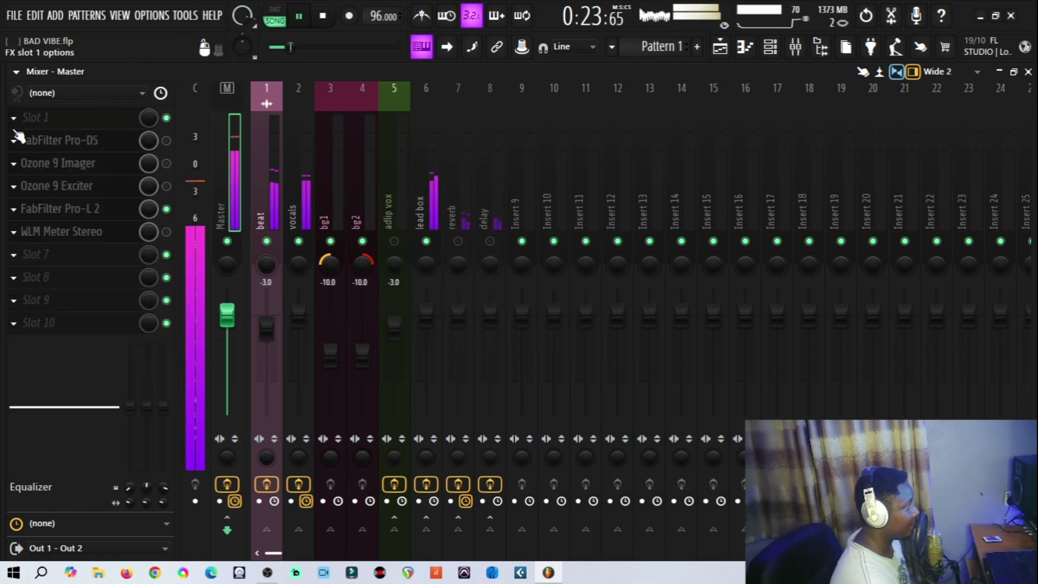
left_click(14, 140)
left_click(47, 175)
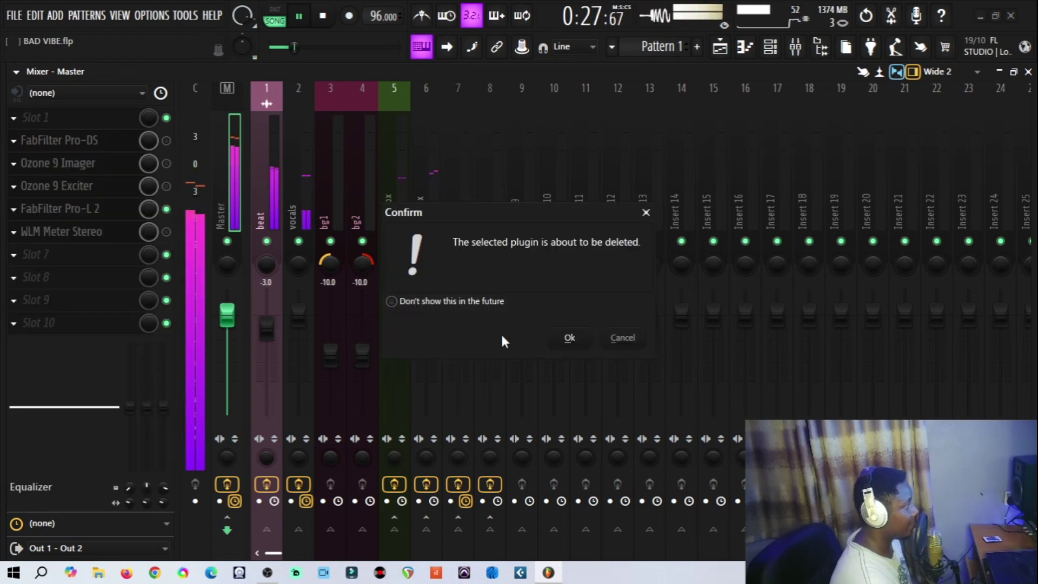
left_click(566, 338)
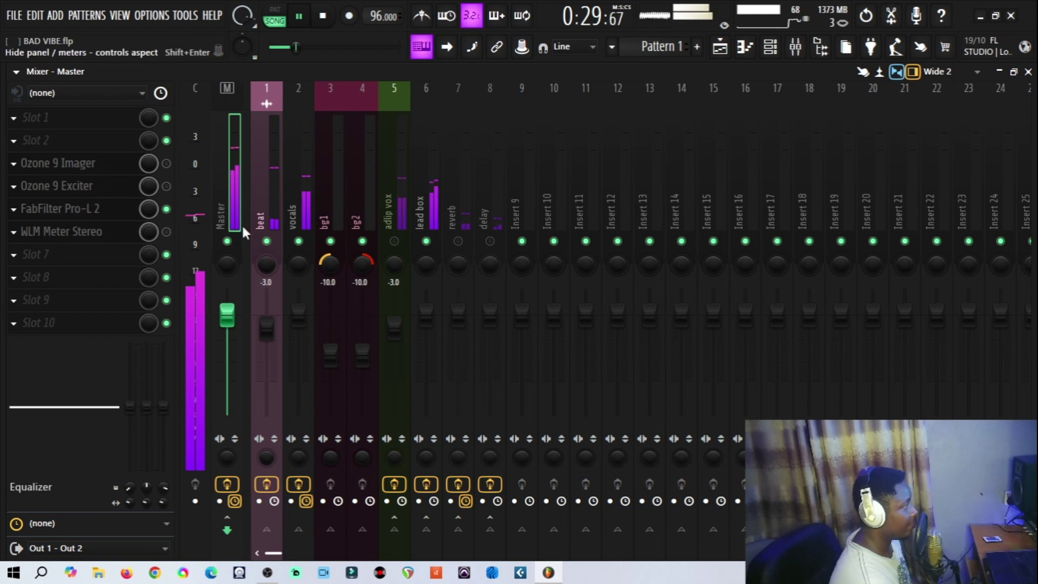
Reopen Xvox Pro on the lead box track and stop playback to examine its Dynamics, Tone, Space and SFX settings.
left_click(429, 208)
left_click(76, 141)
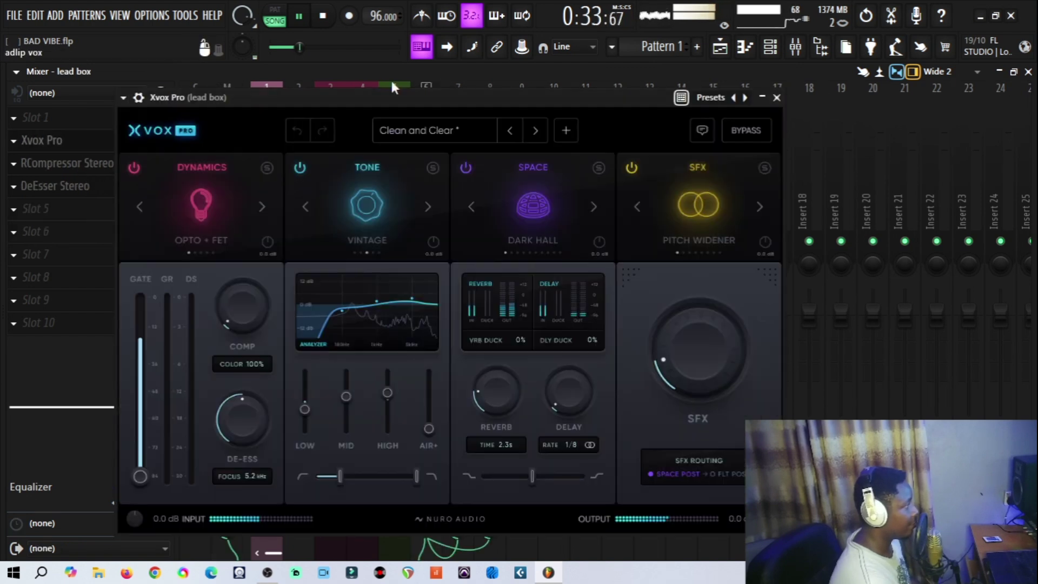
left_click(299, 16)
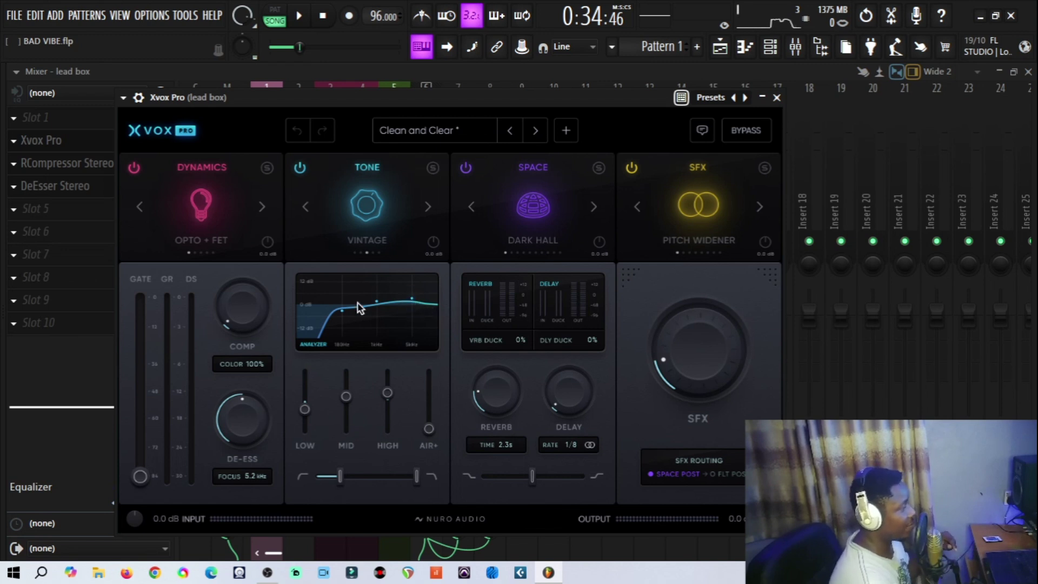
left_click_drag(423, 100, 339, 75)
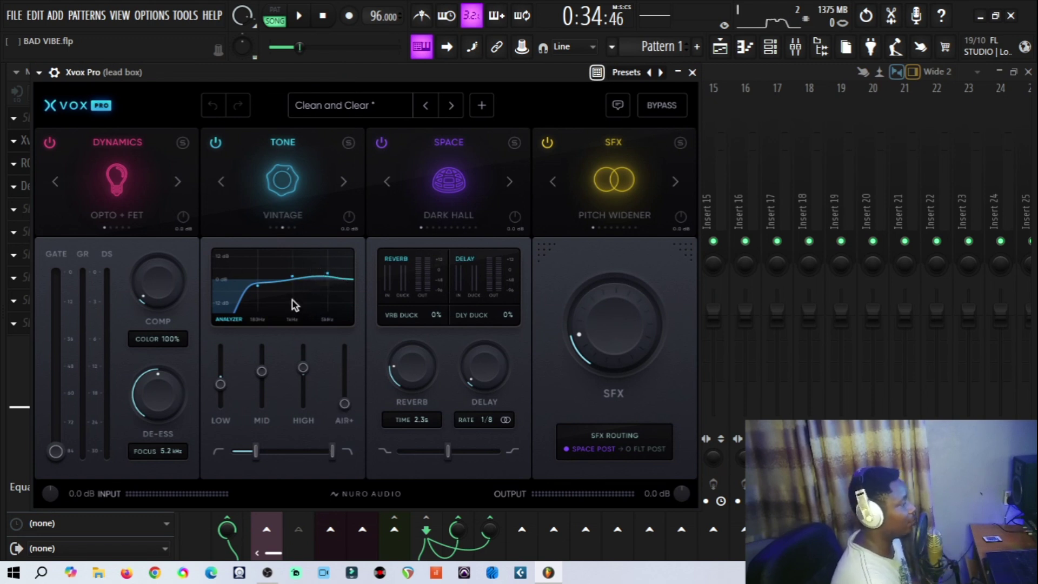
Resume the song through Xvox Pro with its detailed wrapper settings shown, then stop playback and close the plugin.
left_click(301, 25)
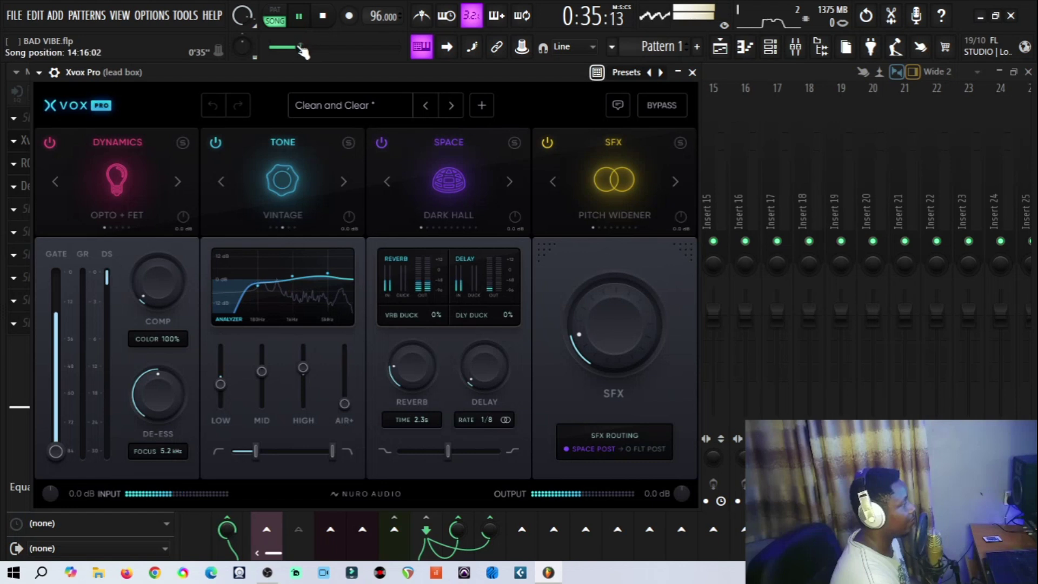
left_click(63, 80)
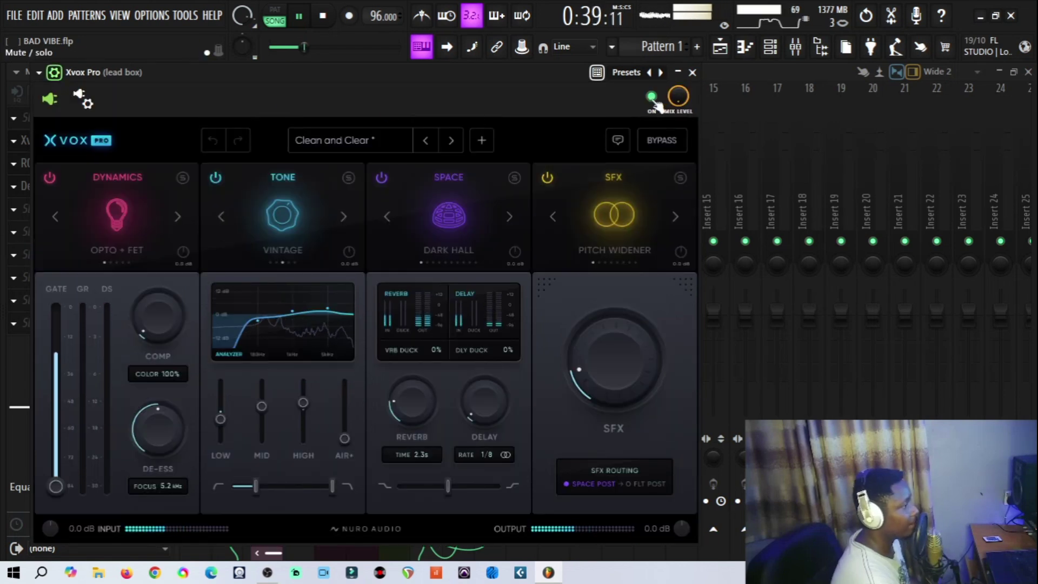
left_click(300, 19)
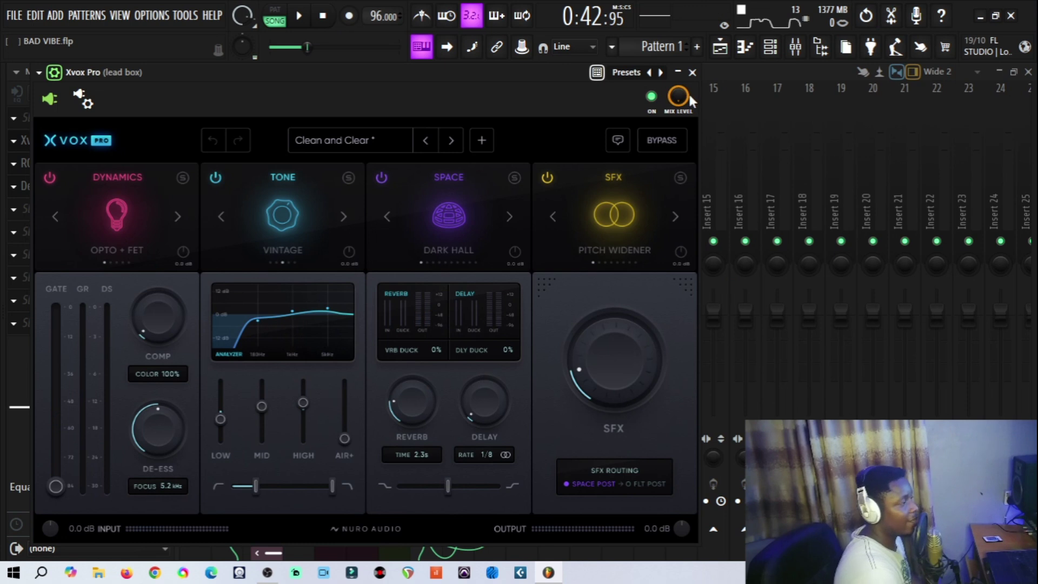
left_click(692, 72)
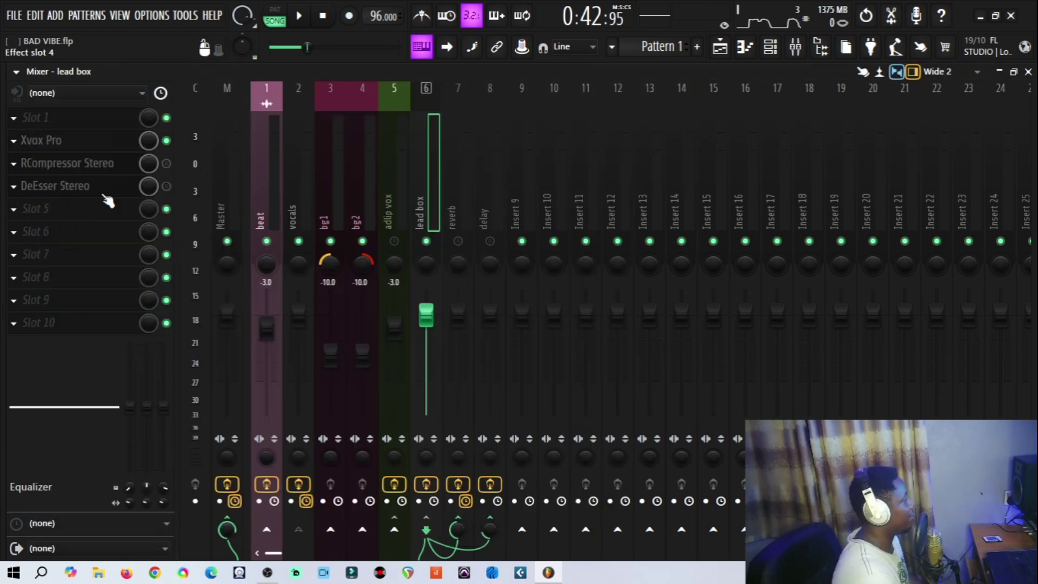
Enable RCompressor Stereo on the lead box track and audition it with its window open, then stop playback and close the plugin.
left_click(108, 162)
left_click_drag(153, 145, 430, 118)
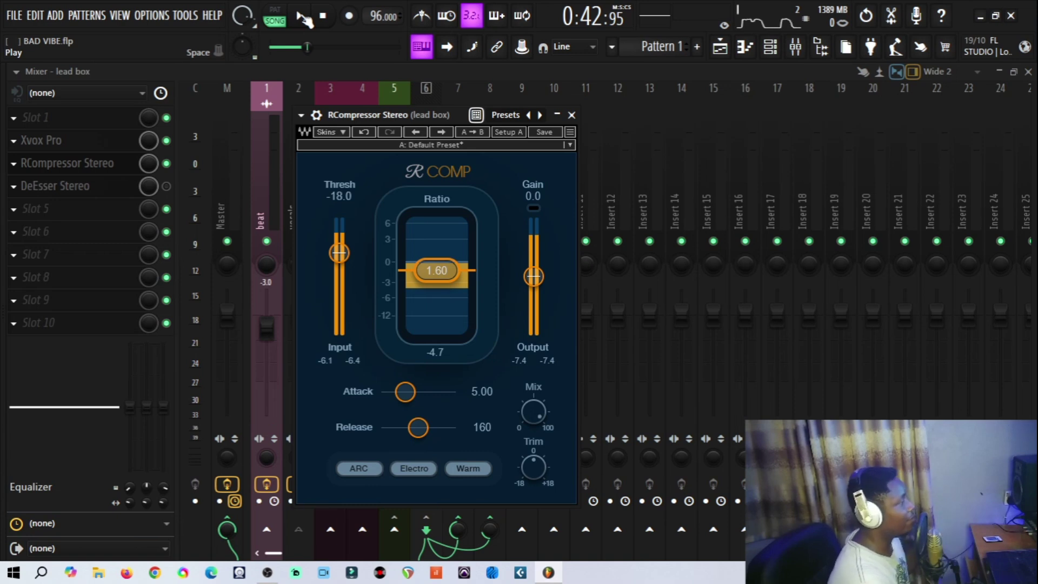
left_click(301, 17)
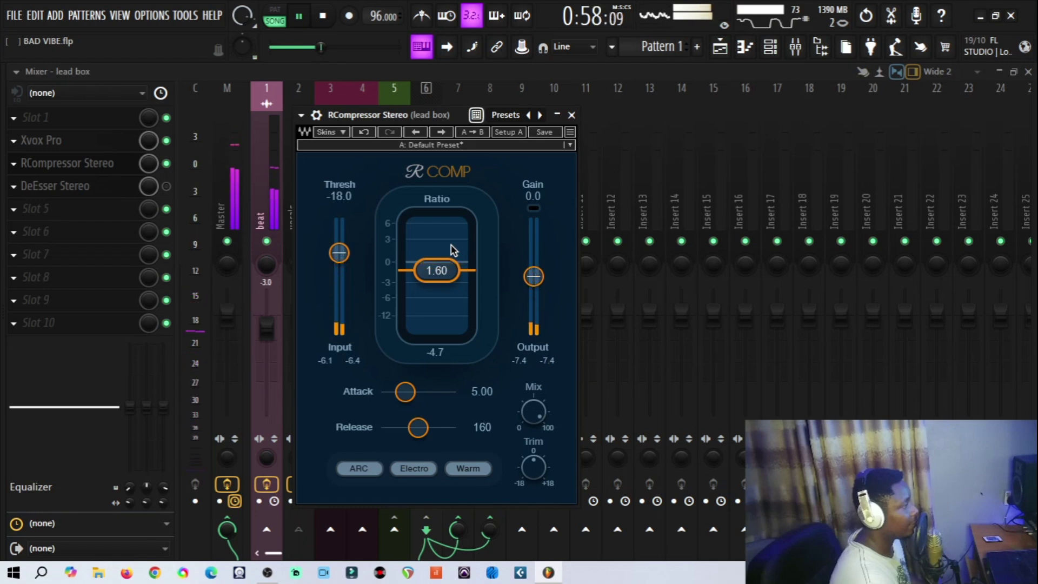
left_click(300, 17)
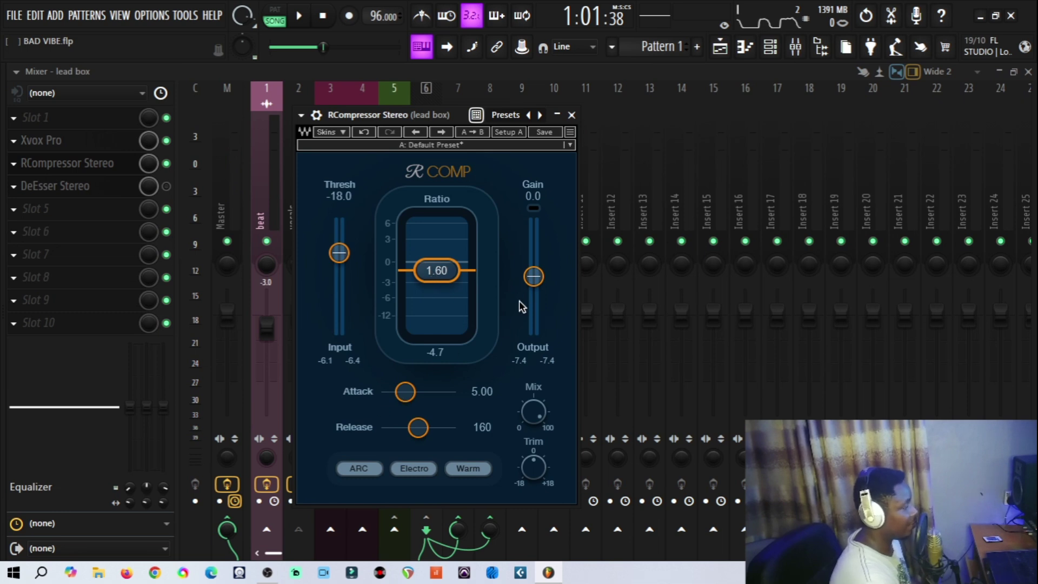
left_click(571, 115)
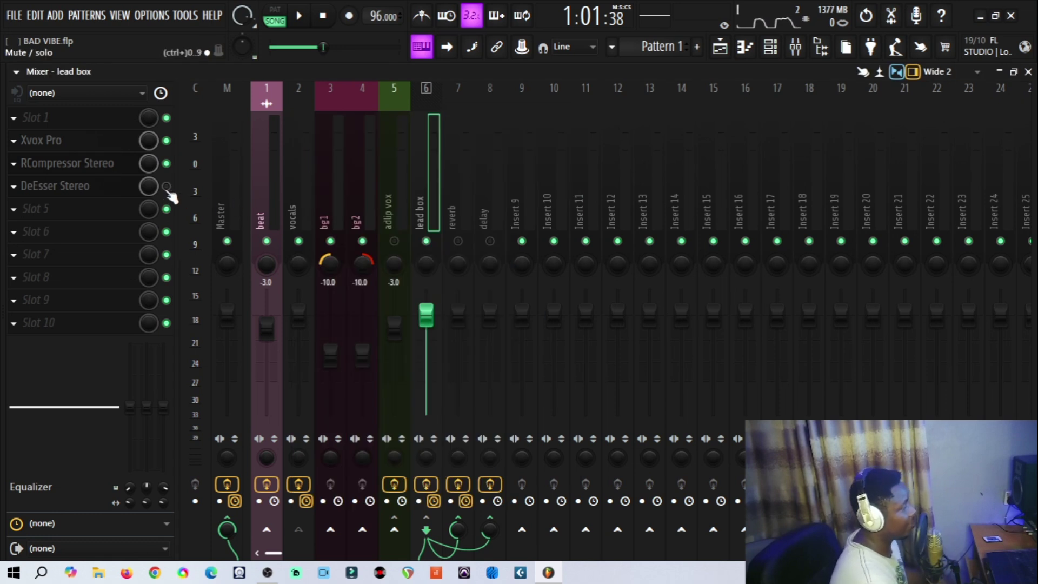
Enable DeEsser Stereo on the lead box track and audition it from 0:14 with its window open, then close it and pause playback.
left_click_drag(322, 48, 279, 47)
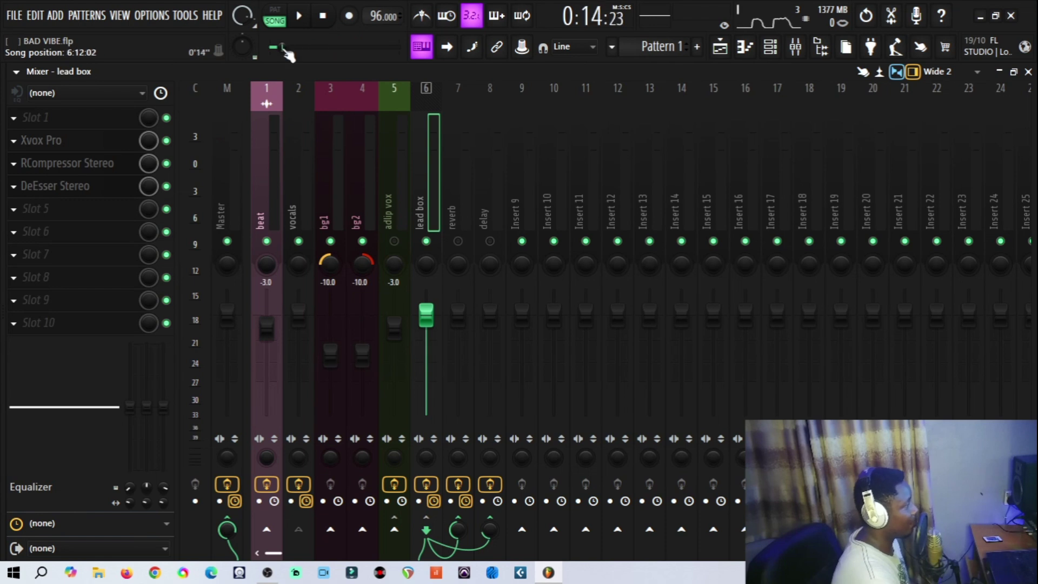
left_click(106, 186)
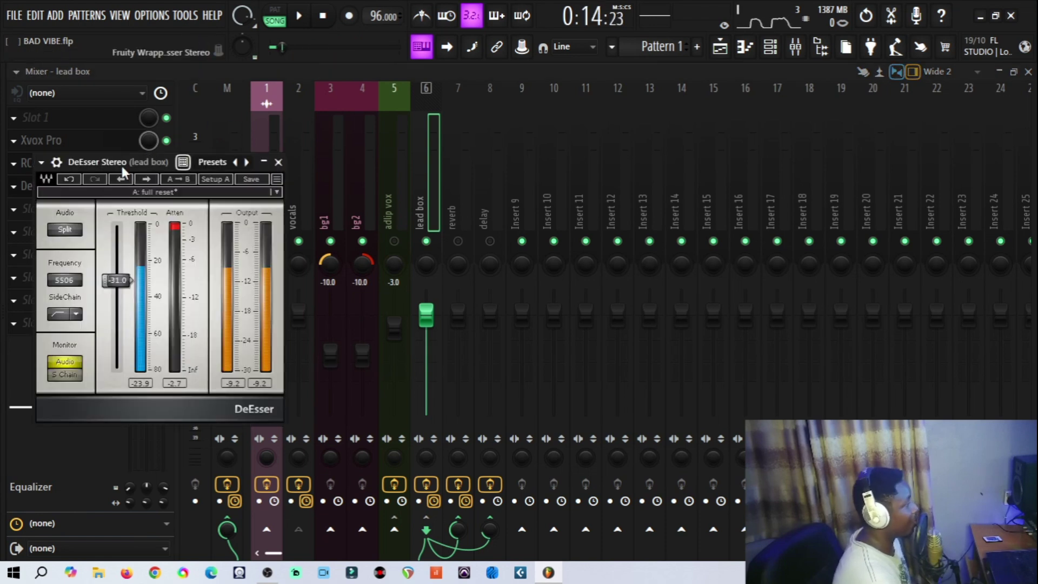
left_click_drag(122, 168, 168, 155)
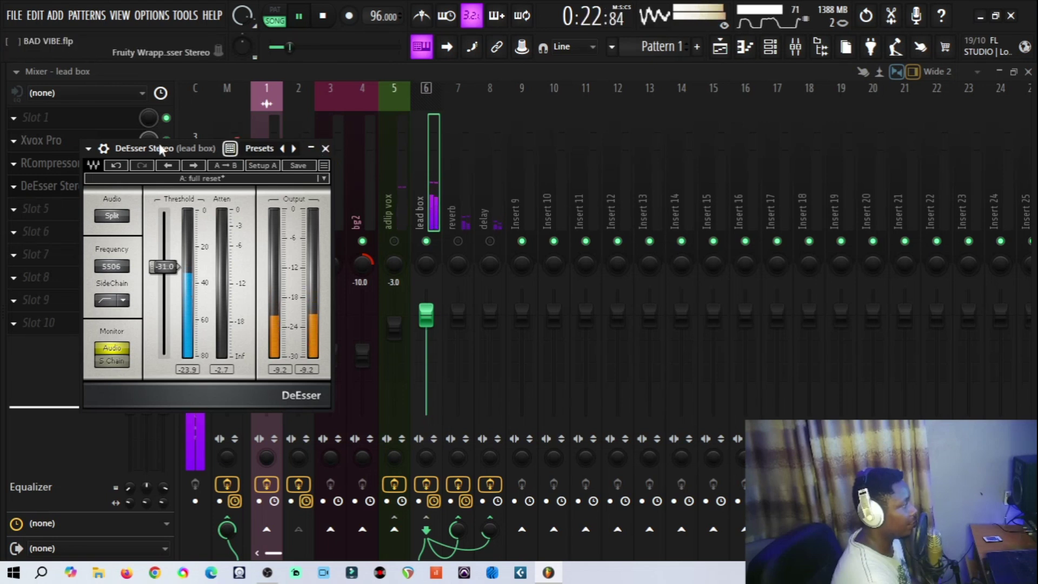
left_click_drag(162, 148, 208, 151)
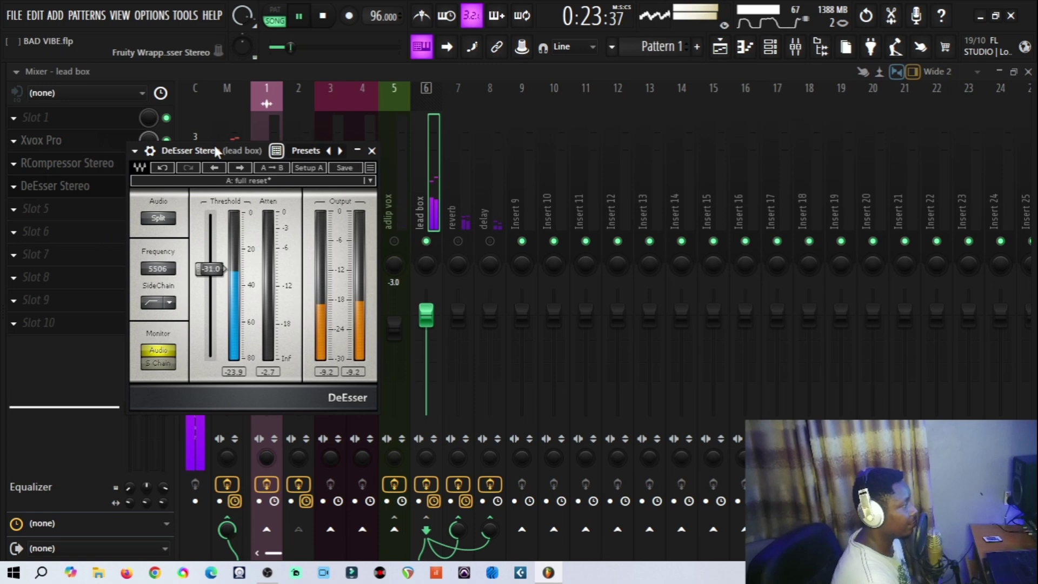
left_click(372, 152)
left_click(299, 17)
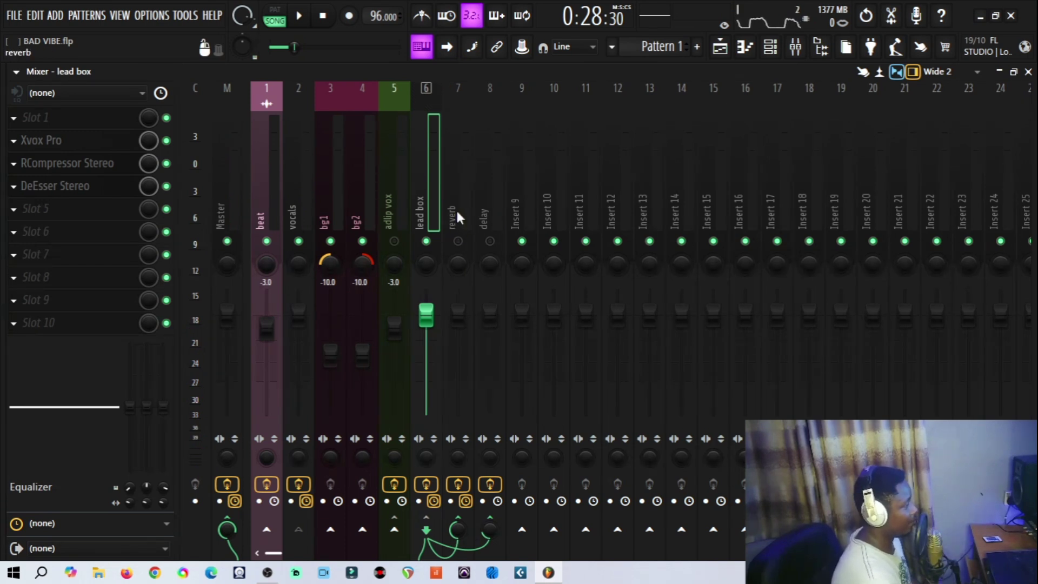
Unmute the reverb track and open its ValhallaVintageVerb to examine the reverb settings, then close the plugin.
left_click(457, 241)
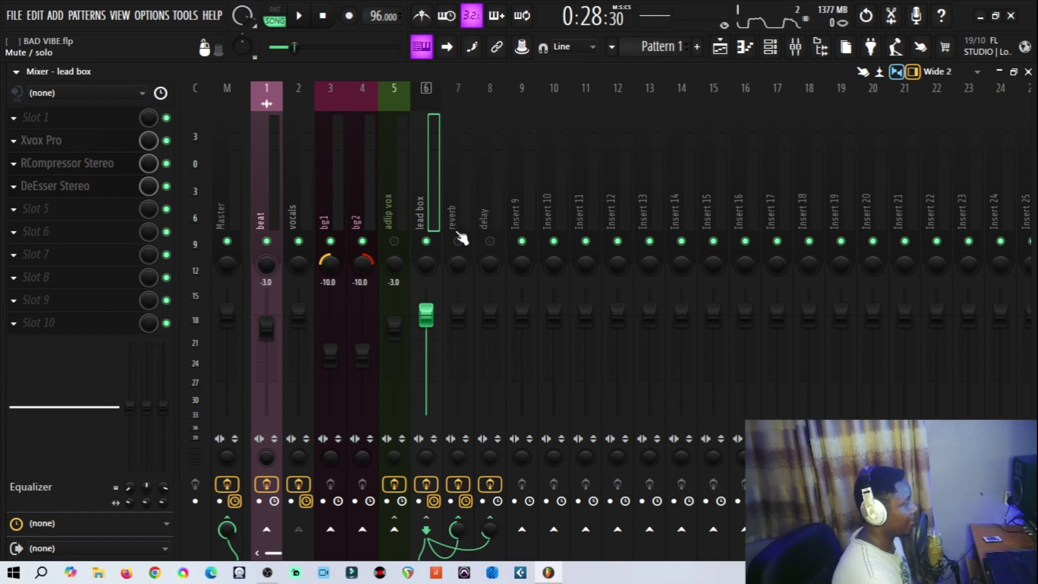
left_click(463, 219)
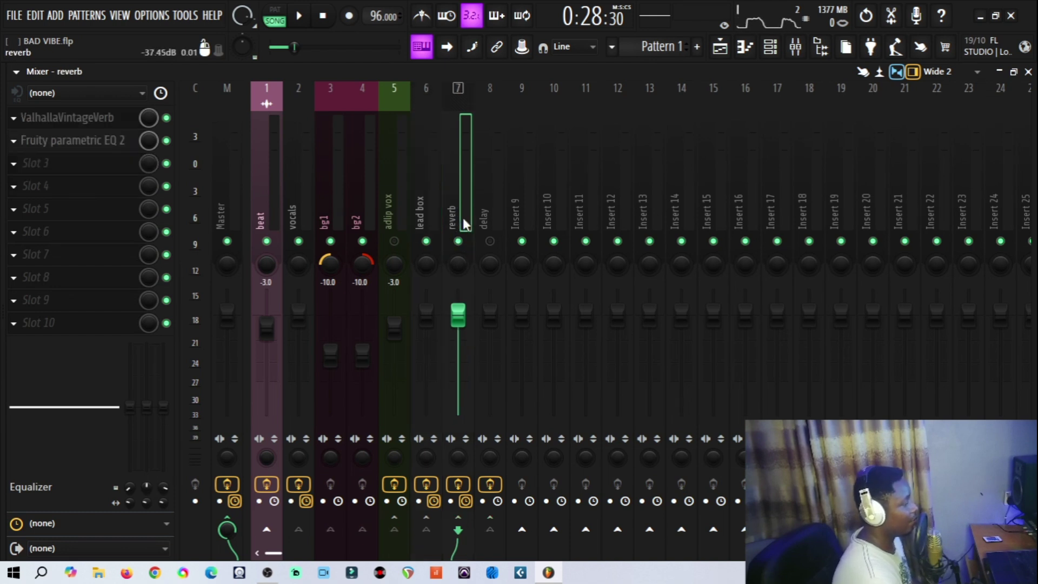
left_click(94, 119)
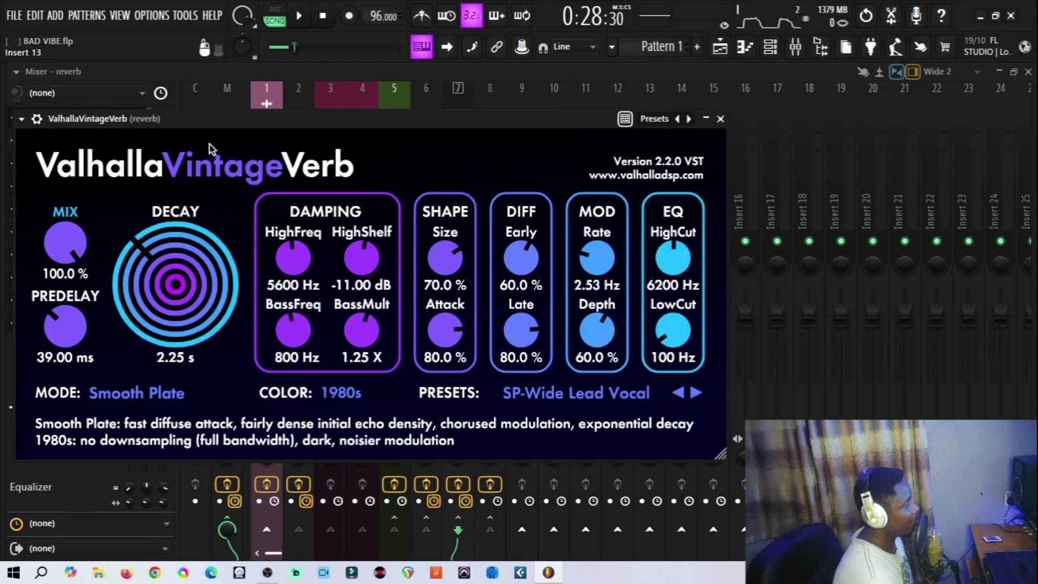
left_click_drag(279, 120, 298, 109)
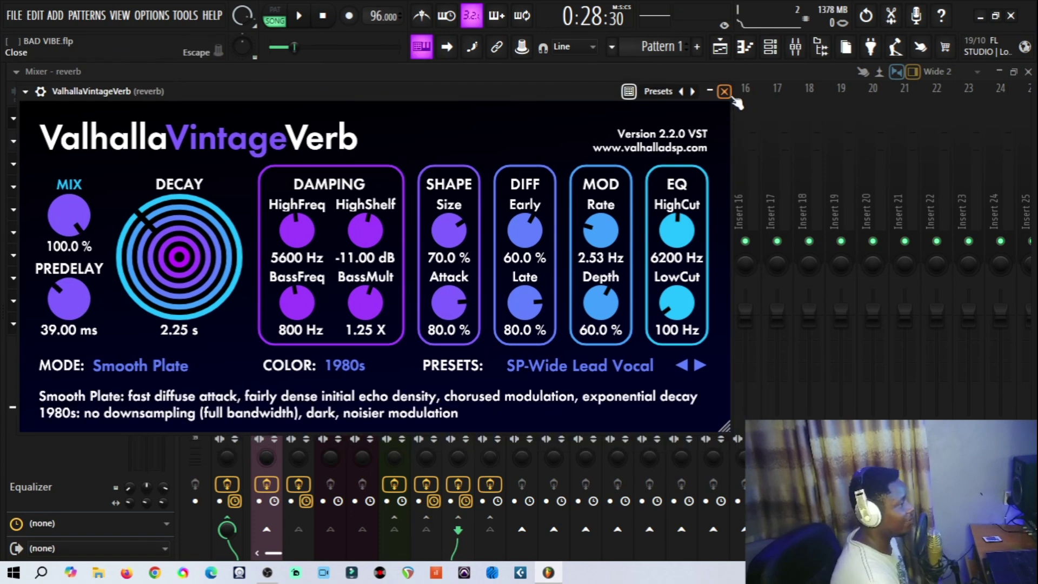
left_click(725, 92)
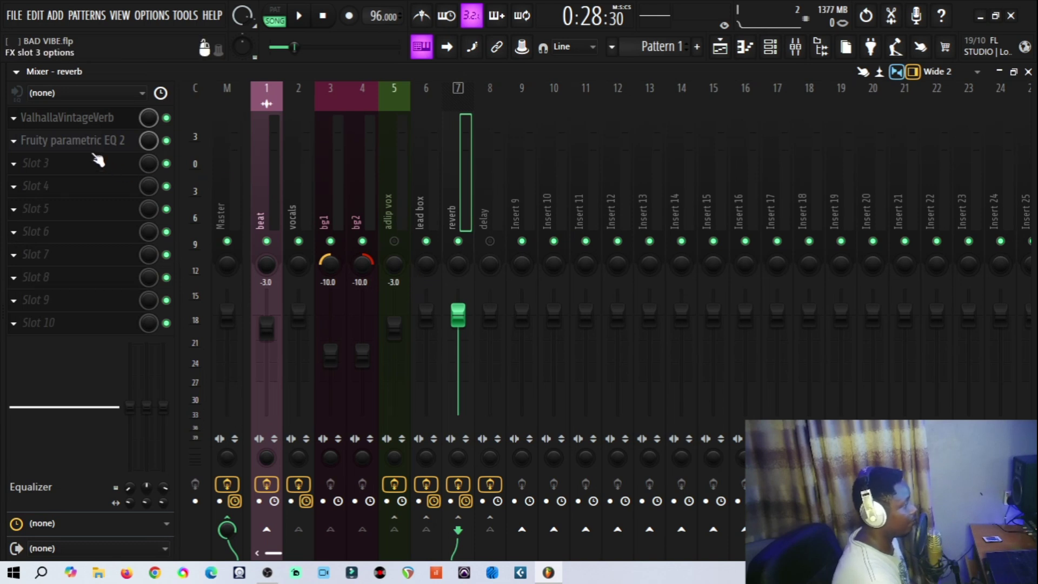
Open Fruity parametric EQ 2 on the reverb track to examine its band settings, then close it.
left_click(76, 140)
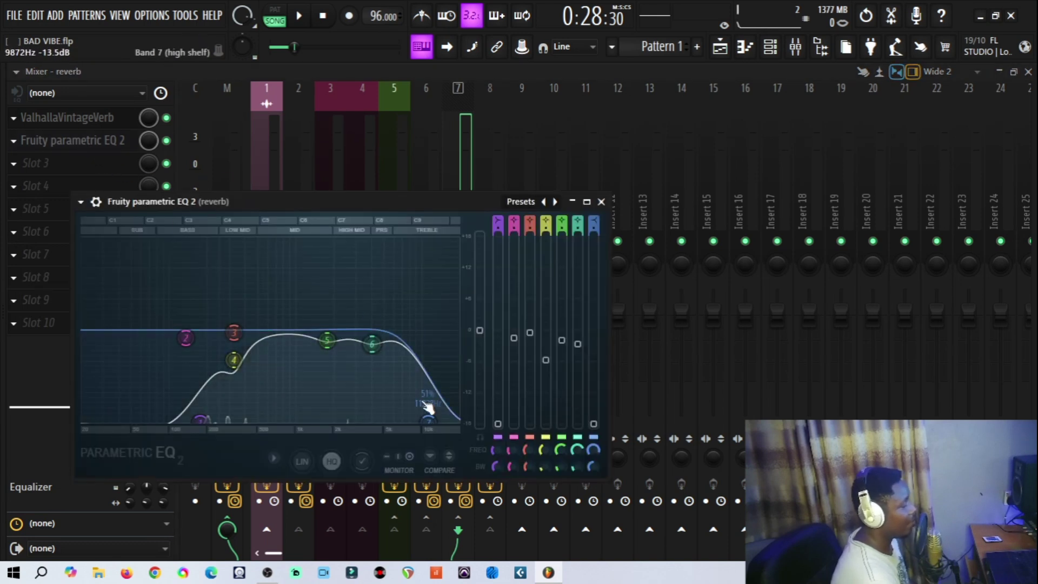
left_click_drag(287, 202, 257, 174)
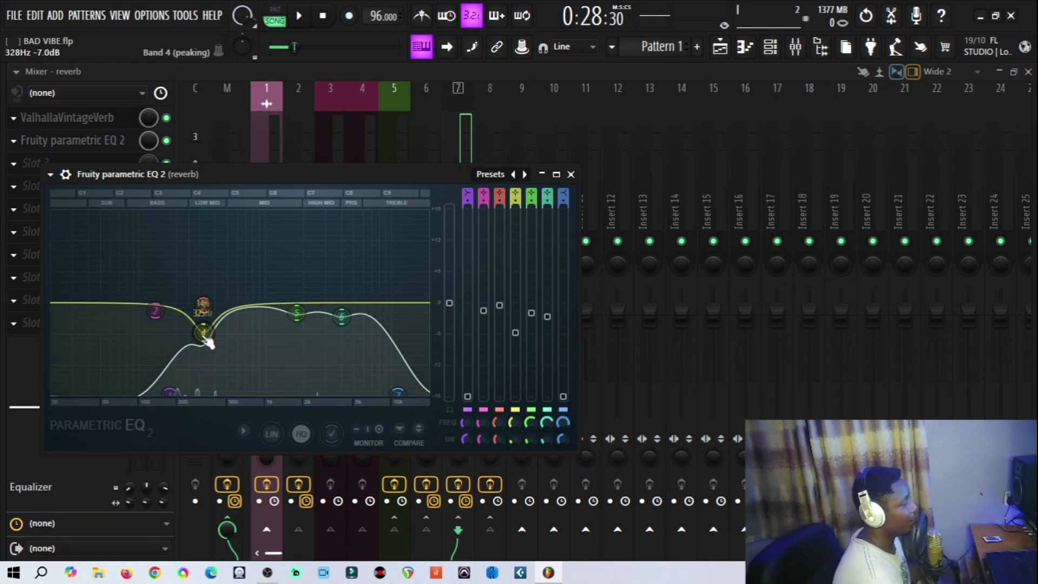
left_click(570, 174)
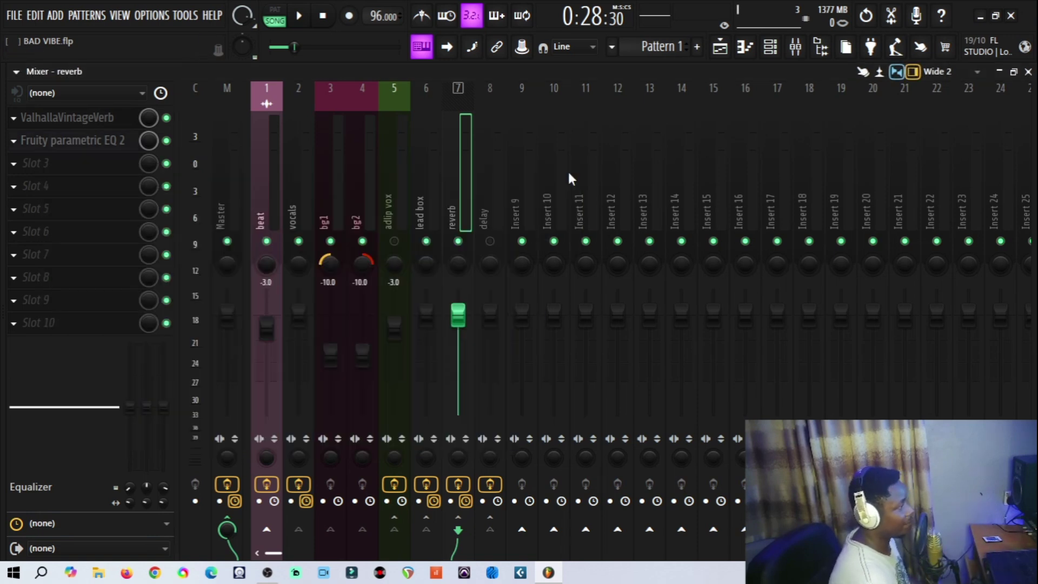
Play the song in two passes to audition the lead vocal with the reverb track active, then stop playback.
left_click(433, 215)
left_click(457, 202)
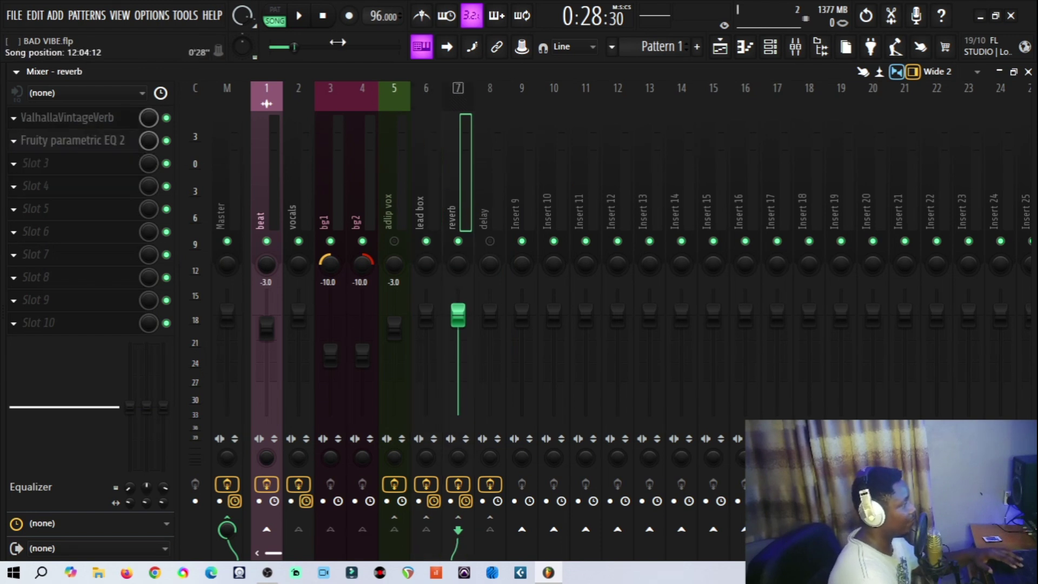
left_click(300, 17)
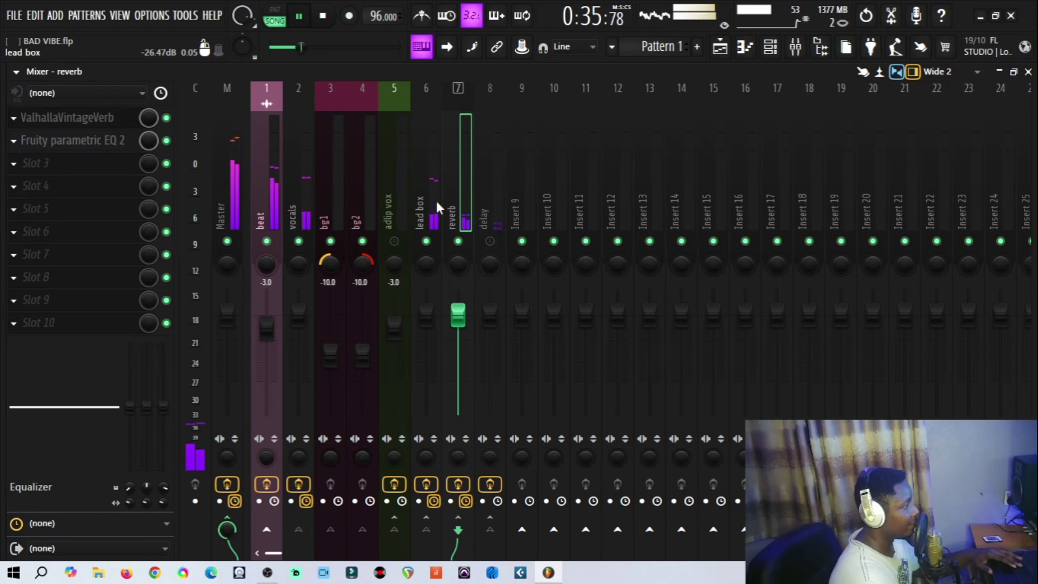
left_click(298, 17)
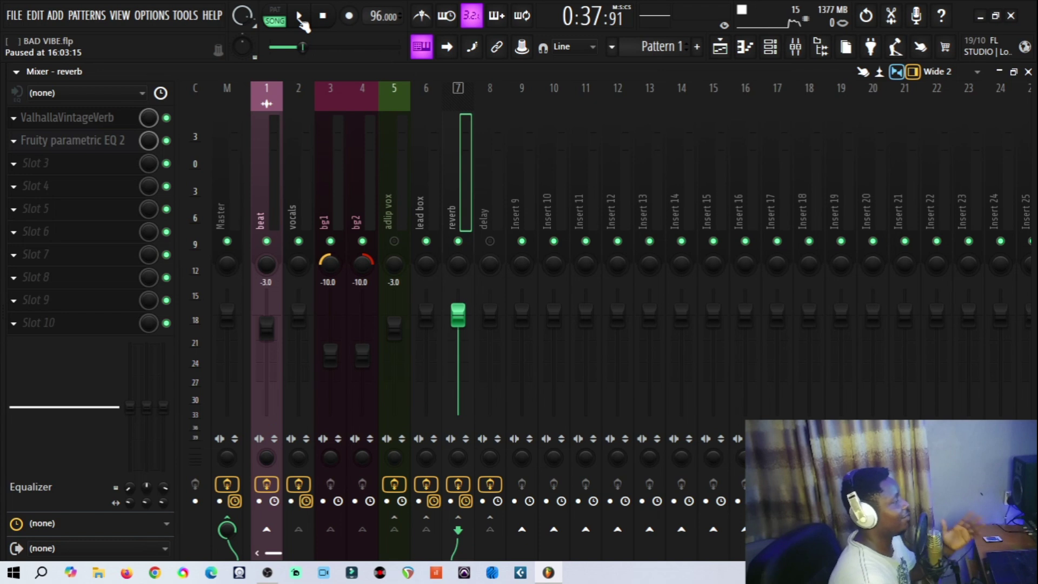
left_click(299, 16)
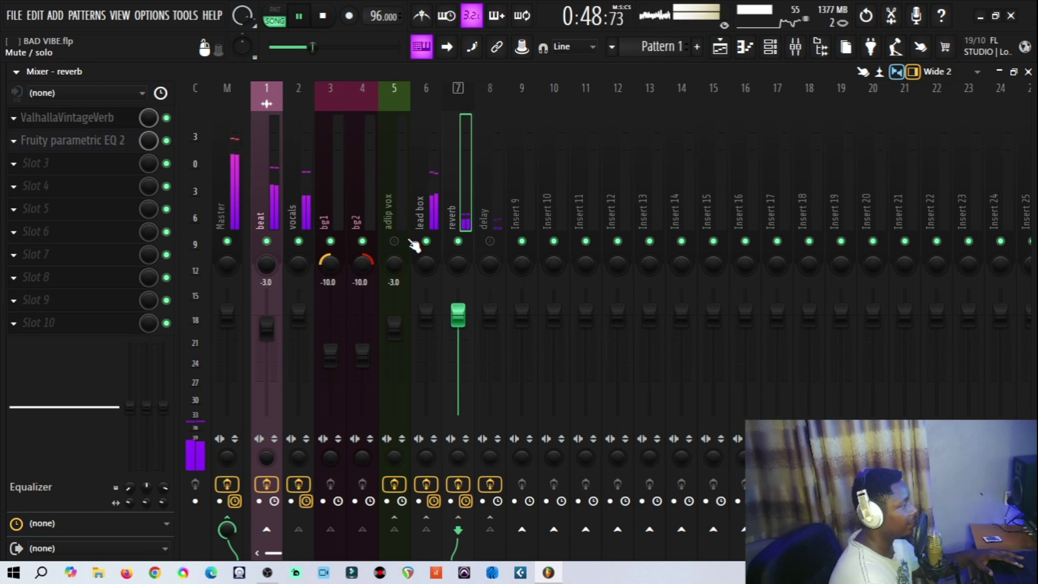
key("space")
Unmute the delay track, examine its H-Delay Stereo settings, and audition the song with the delay active.
left_click(430, 191)
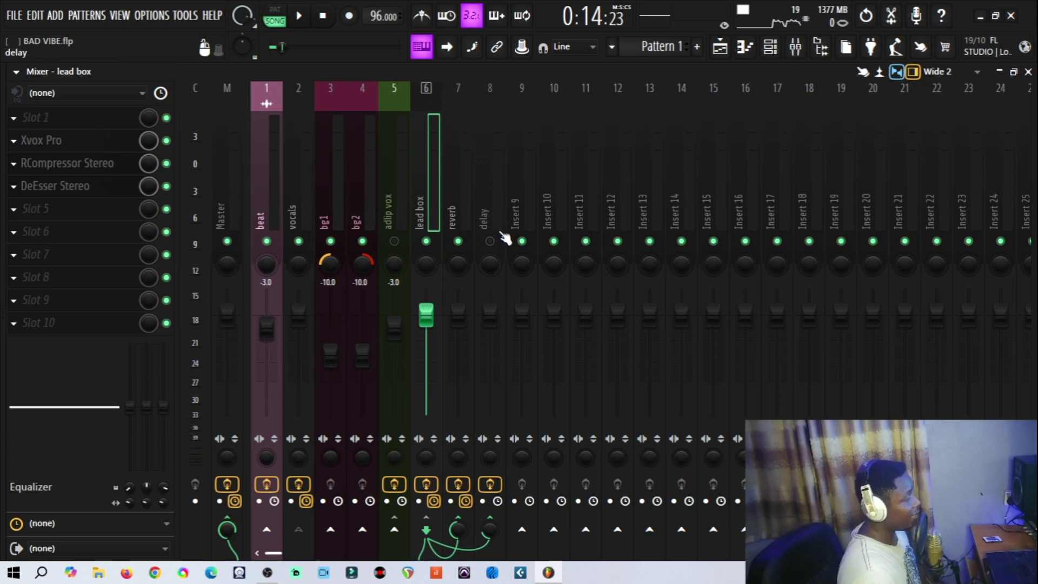
left_click(496, 207)
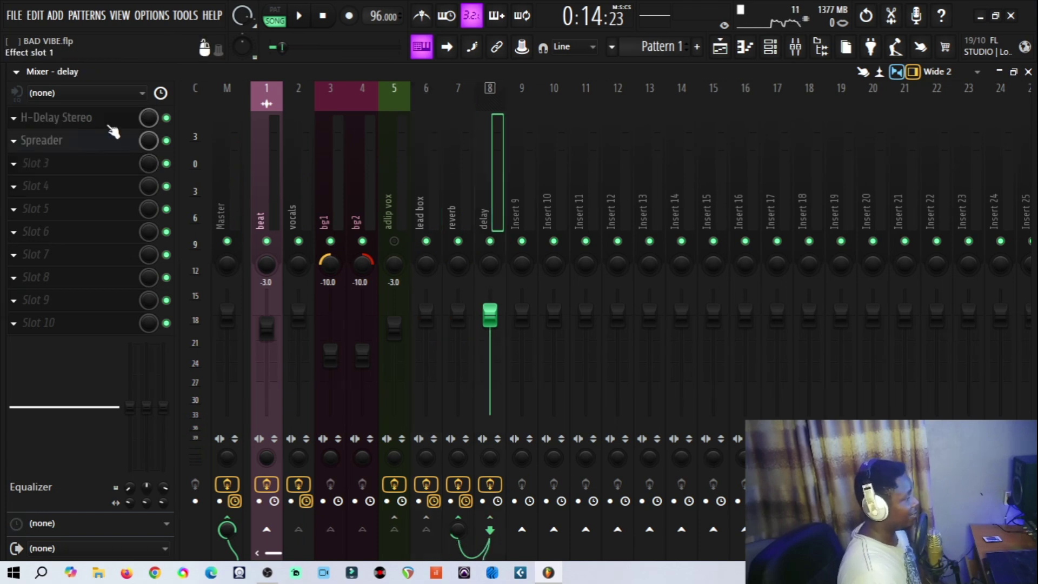
left_click(52, 118)
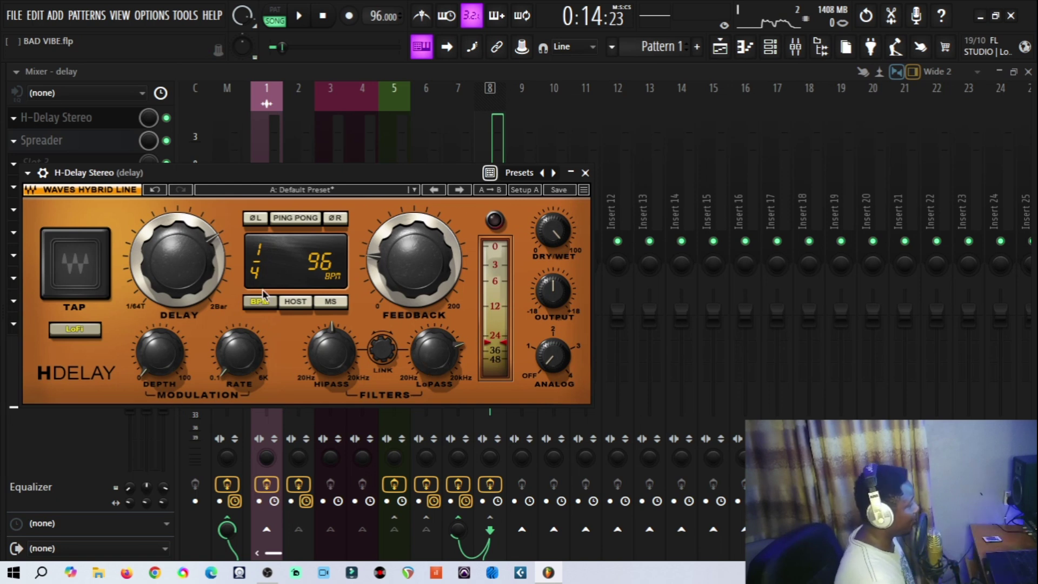
left_click(585, 173)
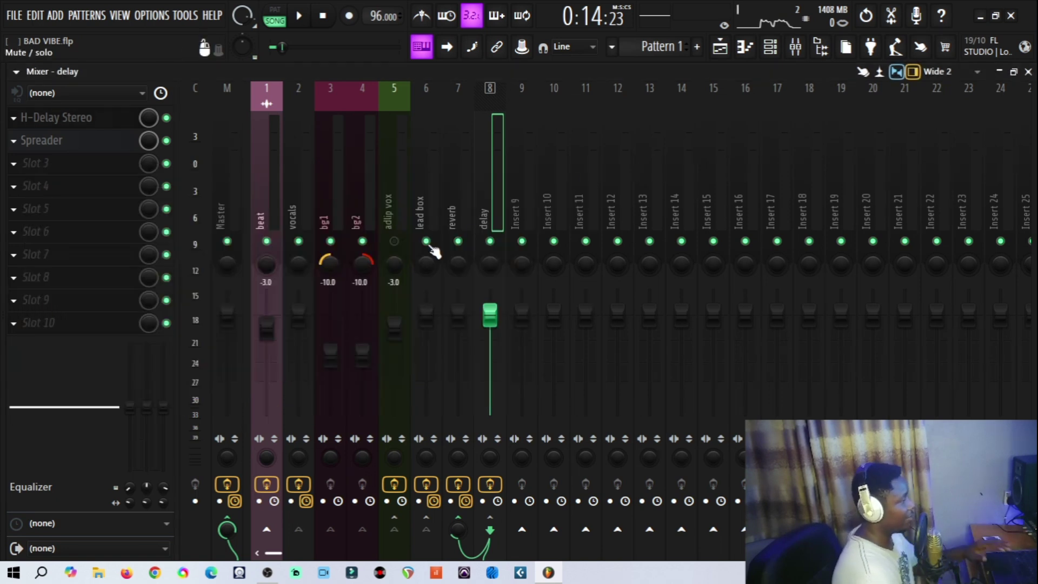
key("space")
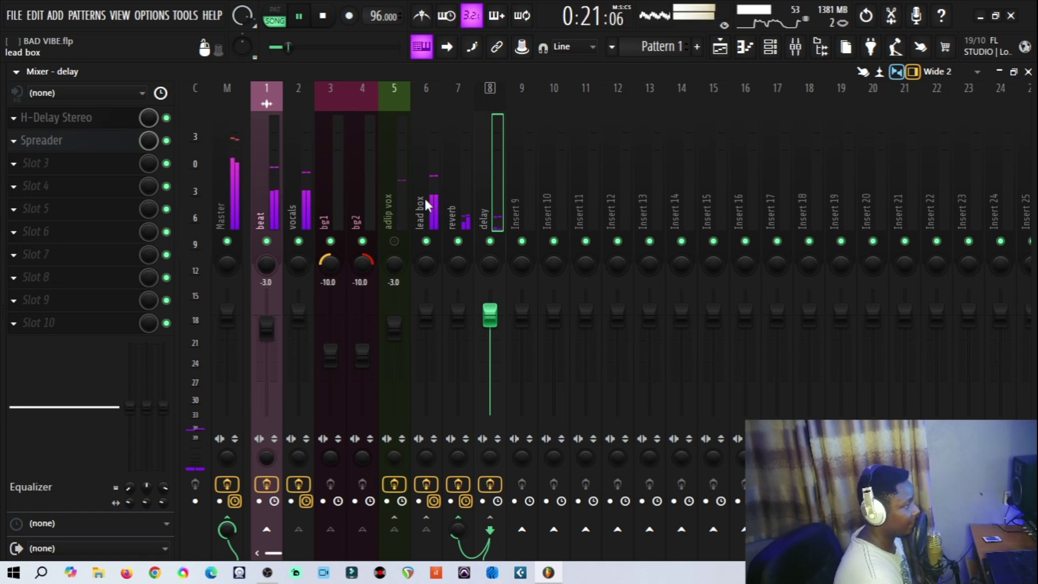
left_click(300, 21)
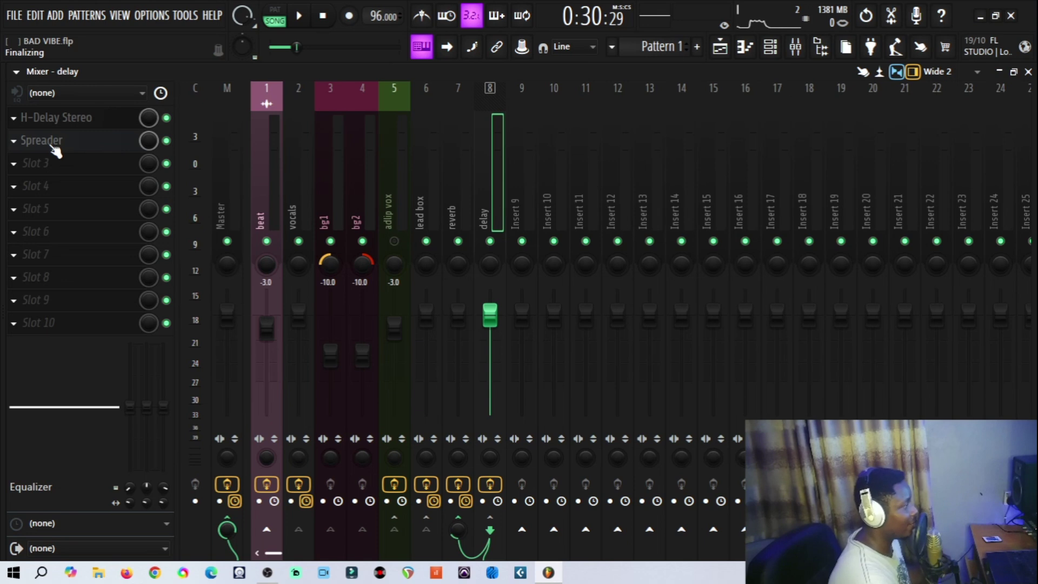
Open Spreader on the delay track to examine its settings while playing the song, then close it and pause playback.
left_click(53, 143)
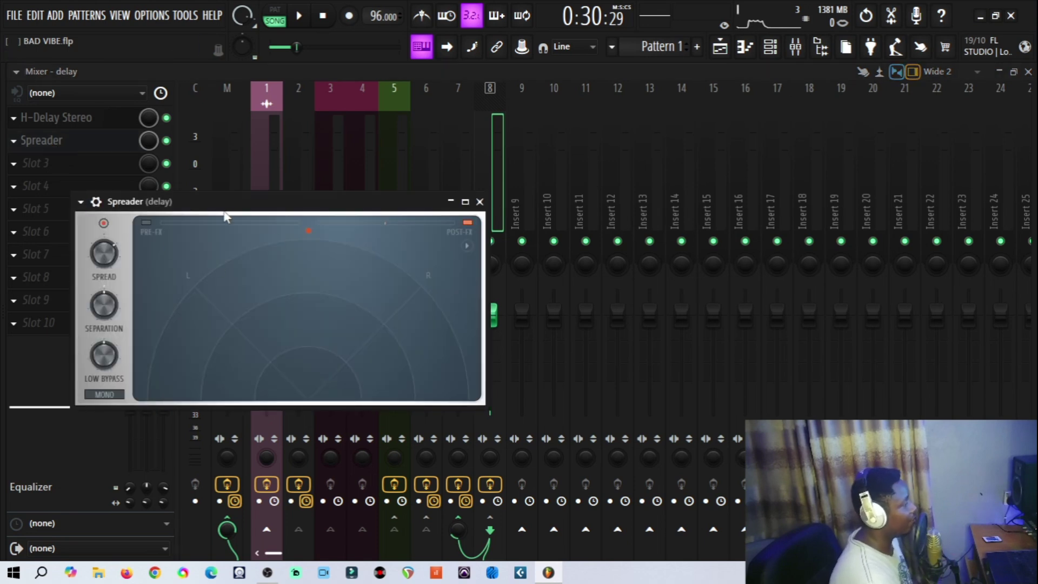
left_click_drag(191, 208, 125, 189)
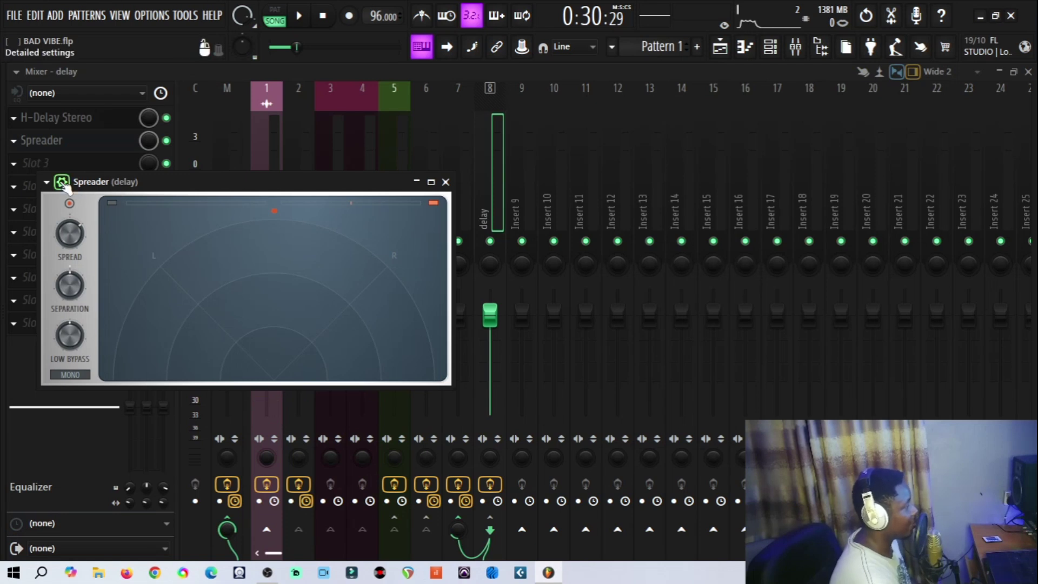
left_click_drag(167, 184, 190, 174)
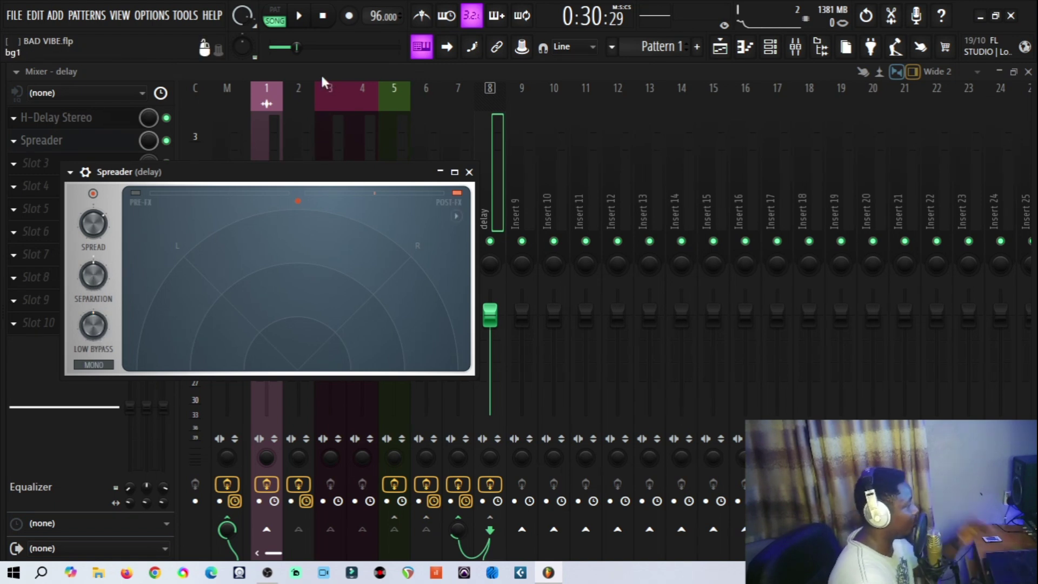
key("space")
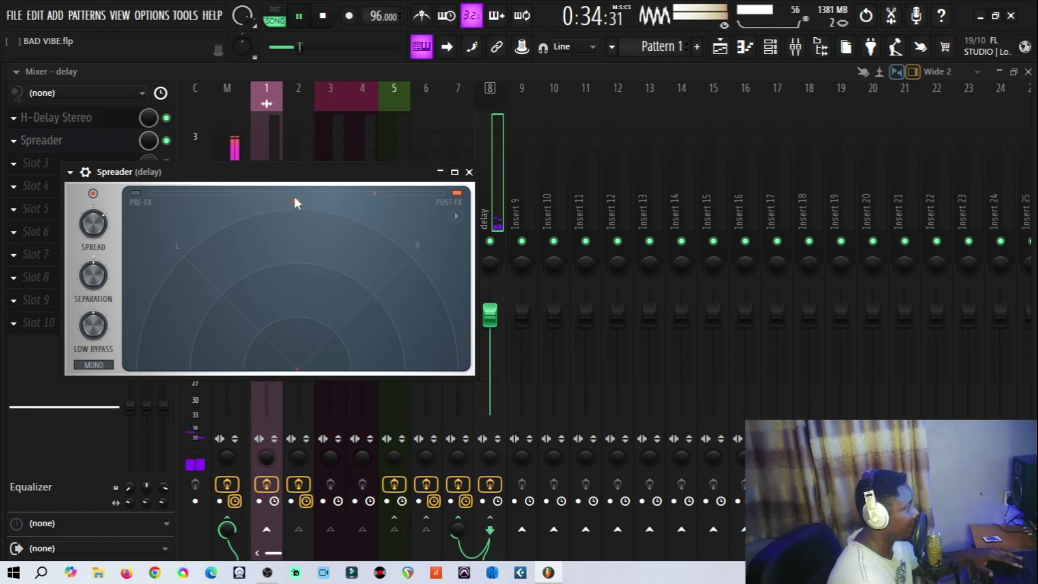
key("space")
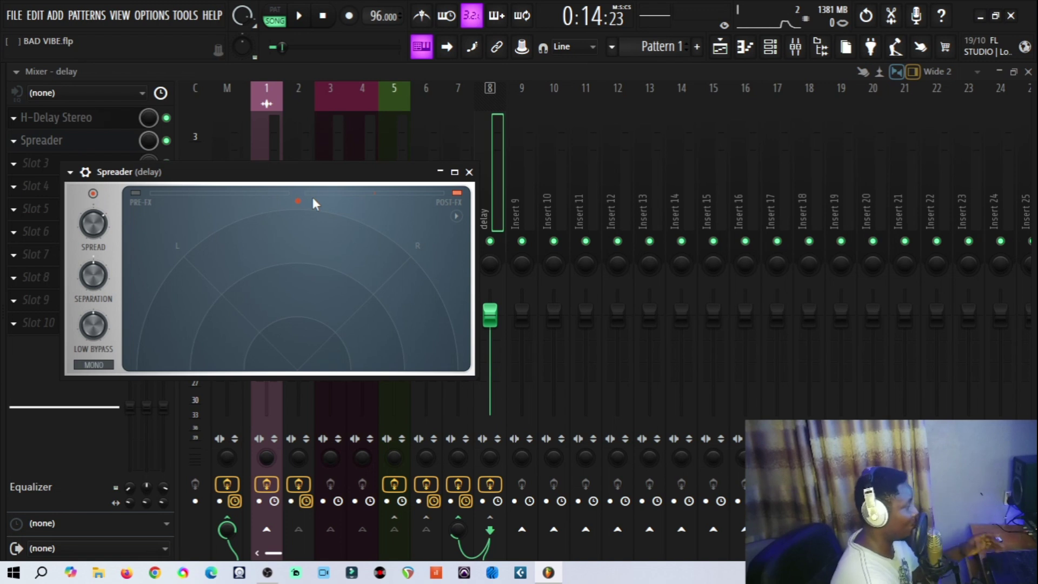
key("space")
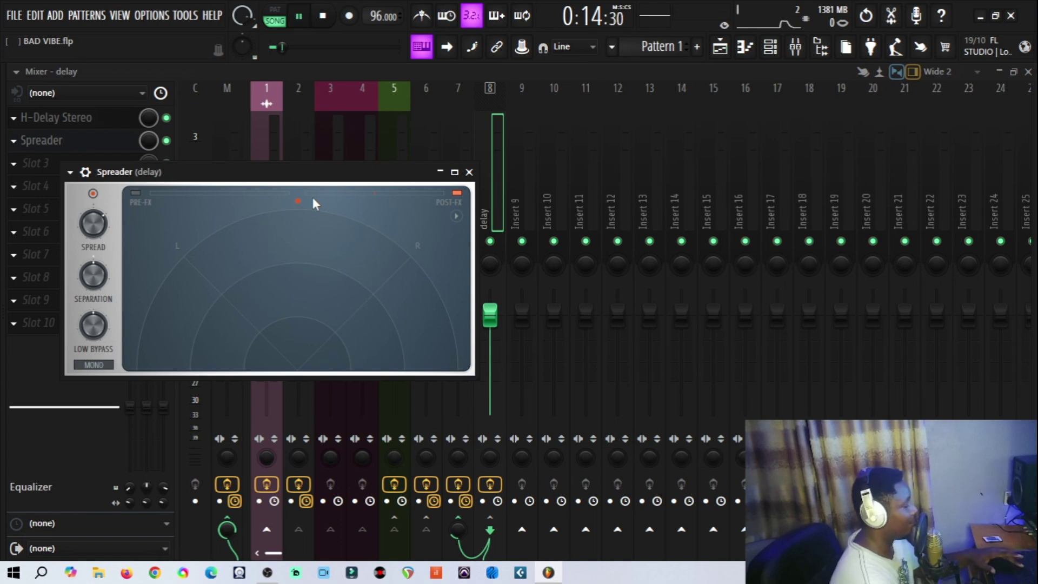
left_click(469, 172)
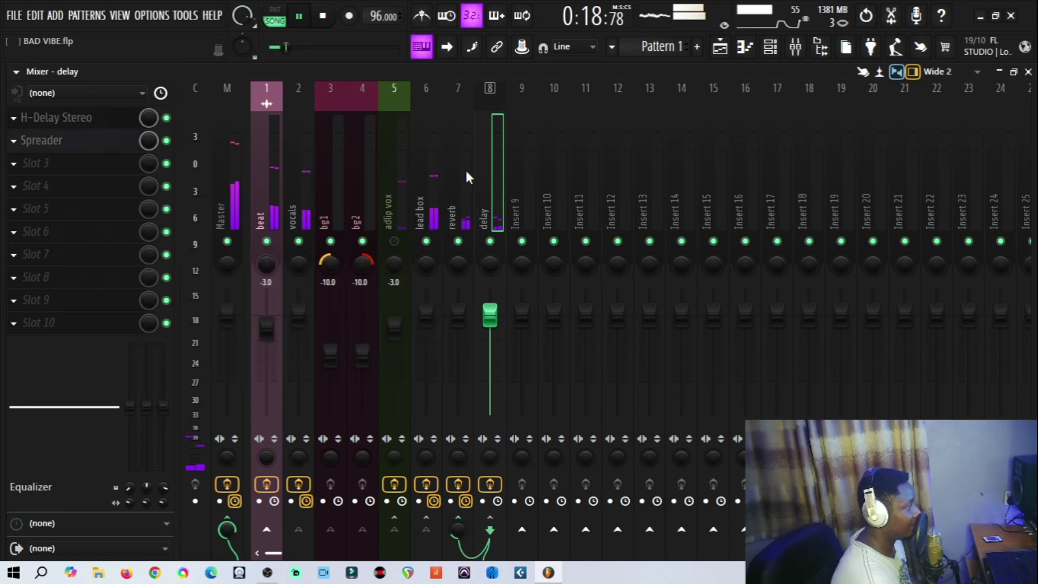
left_click(301, 20)
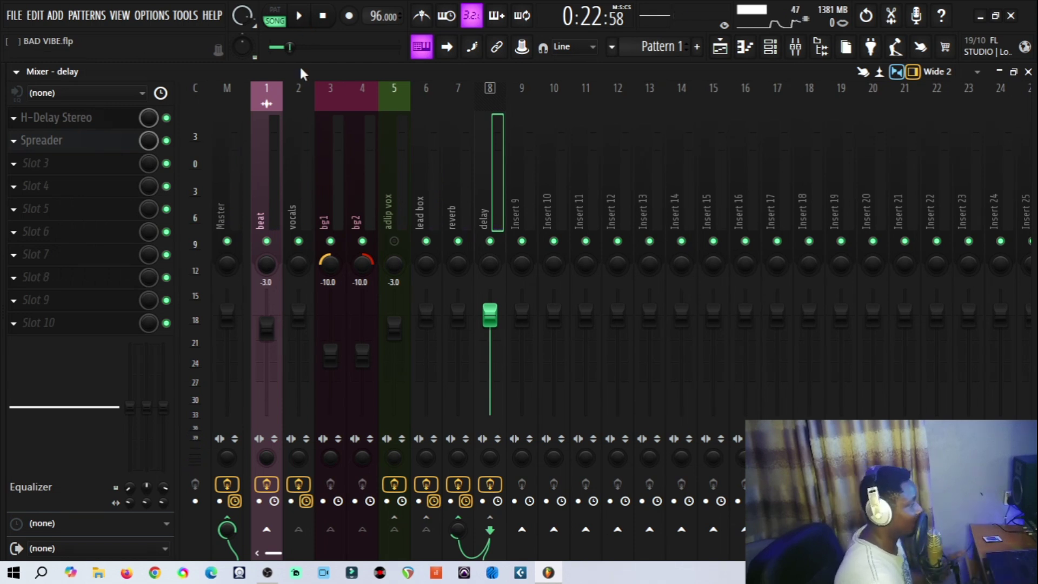
Review the effect slots of the Master, reverb and lead box tracks, then unmute the adlip vox track and select bg1.
left_click(227, 143)
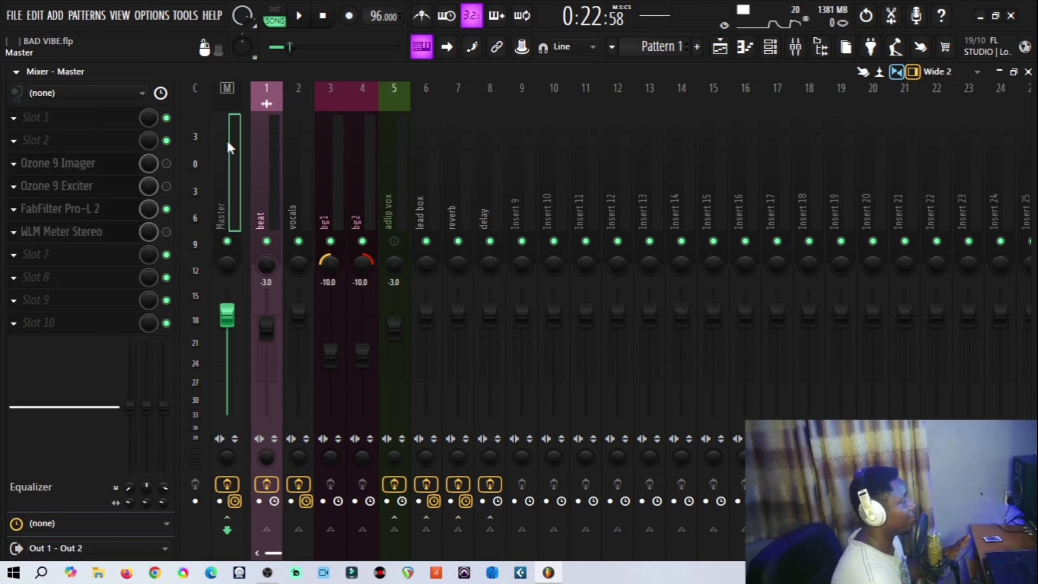
left_click(457, 192)
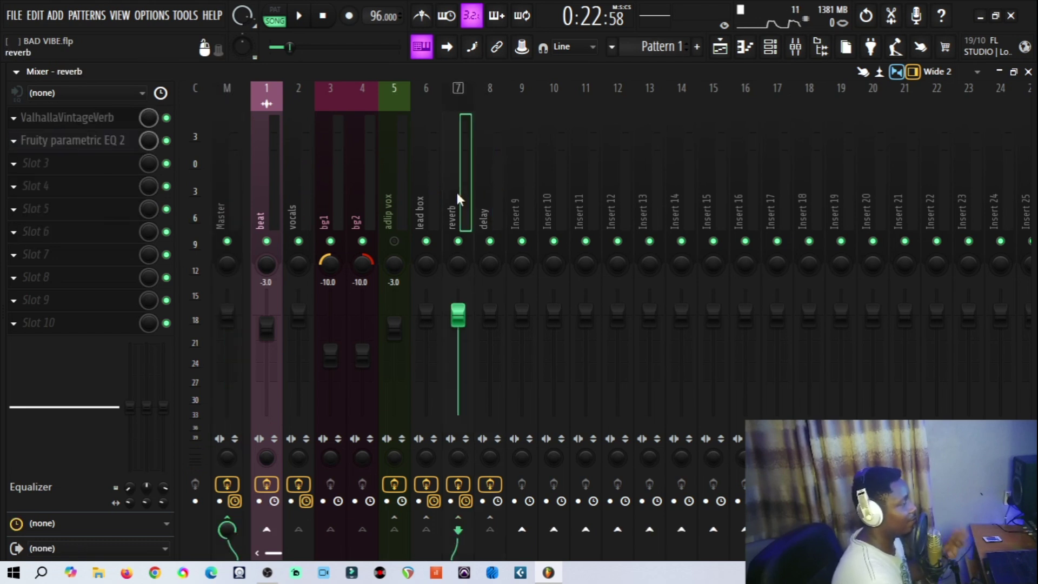
left_click(429, 190)
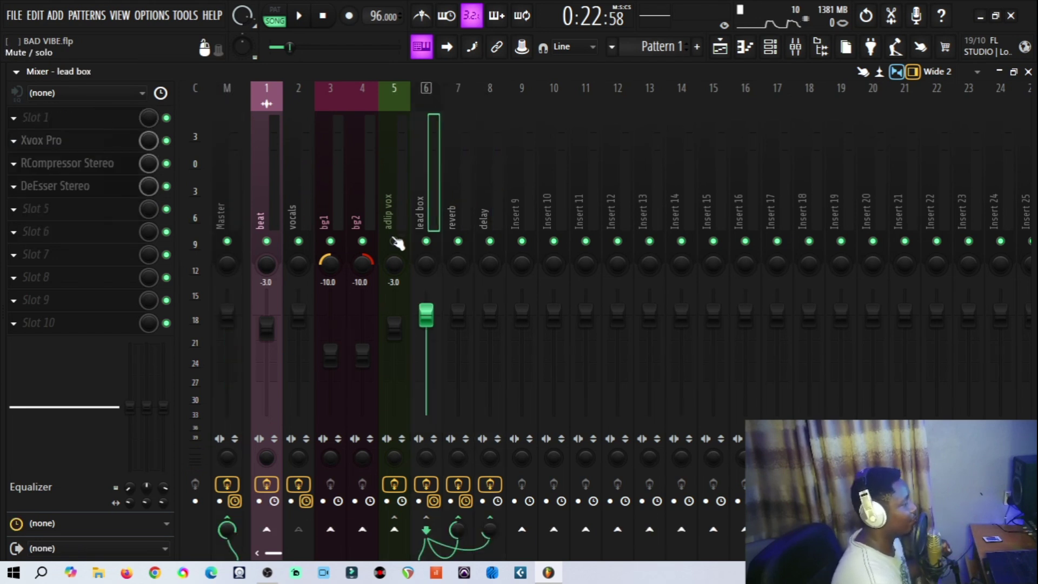
left_click(394, 216)
left_click(334, 206)
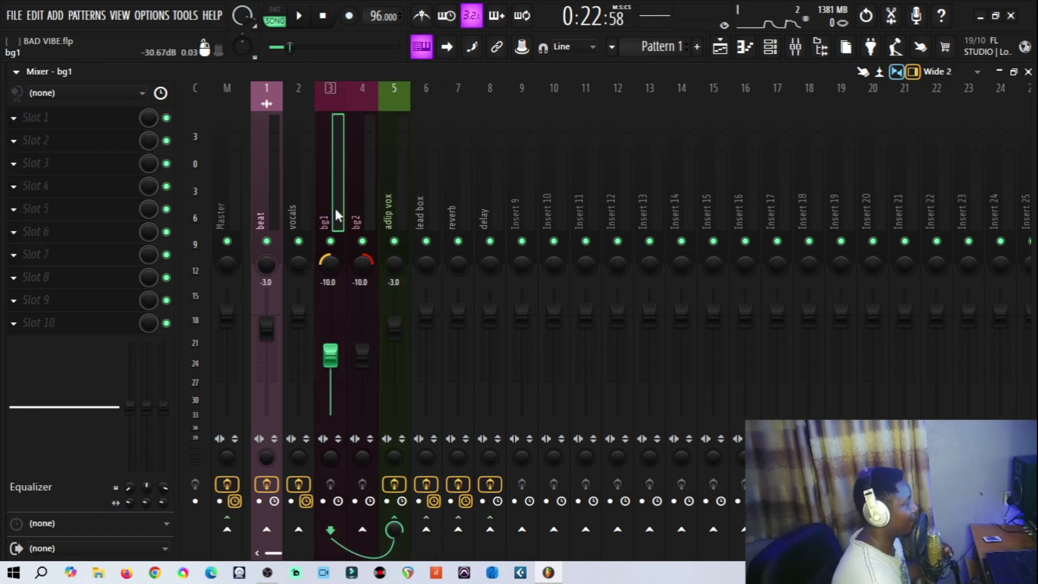
Select the adlip vox mixer track, mute the vocals track in the playlist and play the song from about bar 11, then stop.
left_click(355, 206)
left_click(387, 217)
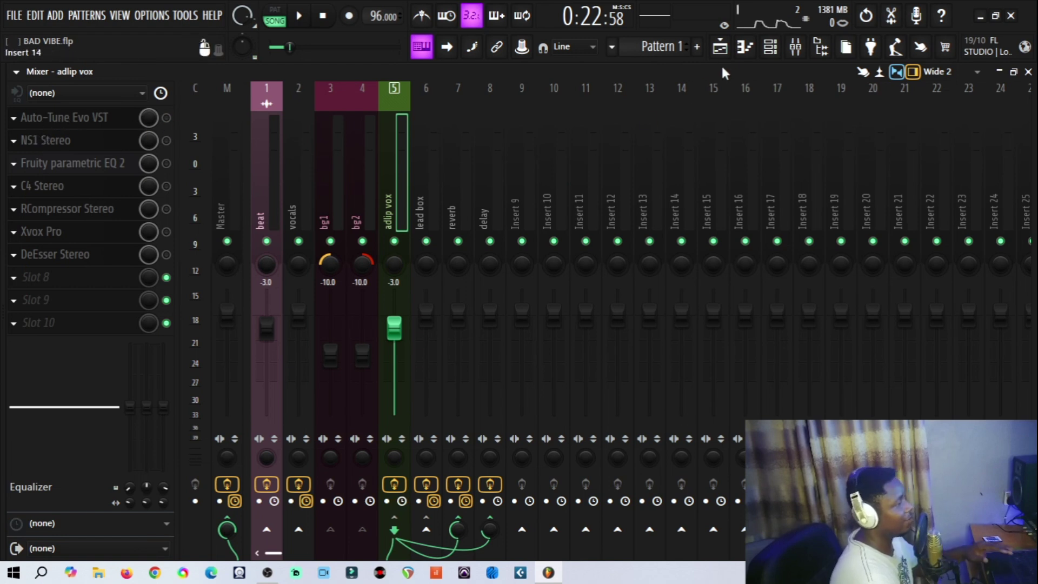
left_click(720, 46)
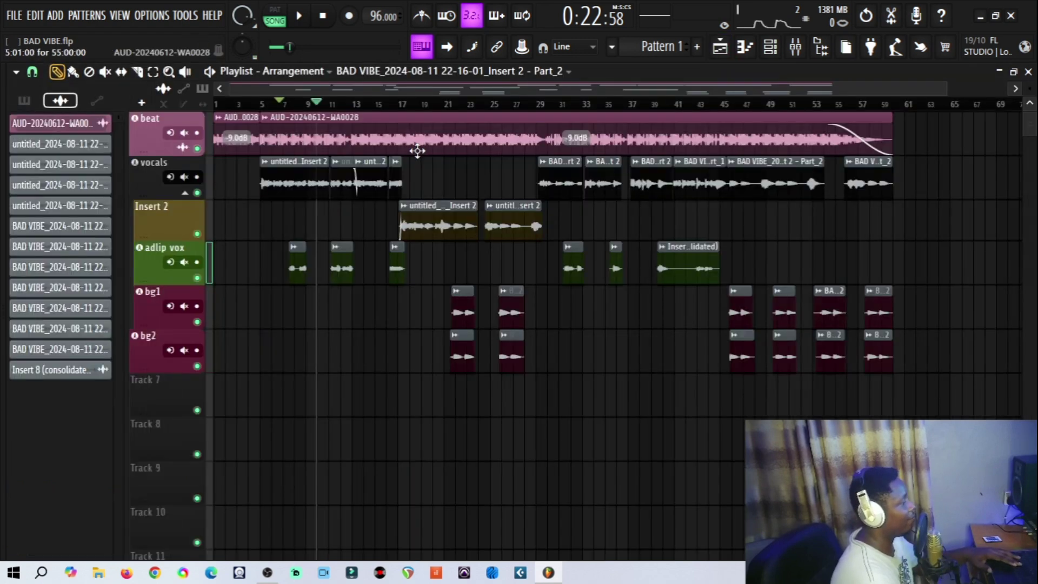
left_click(334, 104)
key("space")
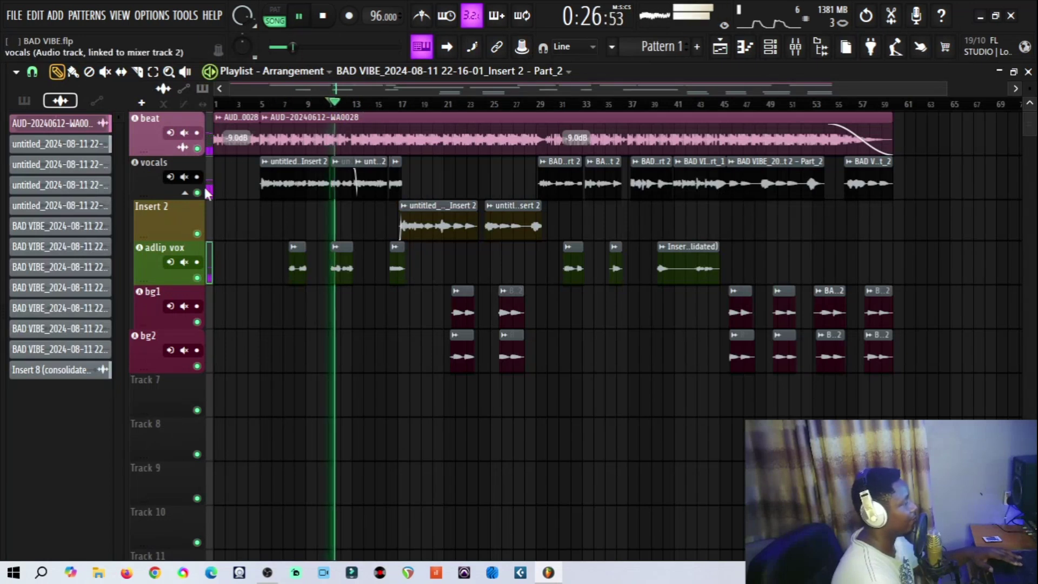
left_click(198, 193)
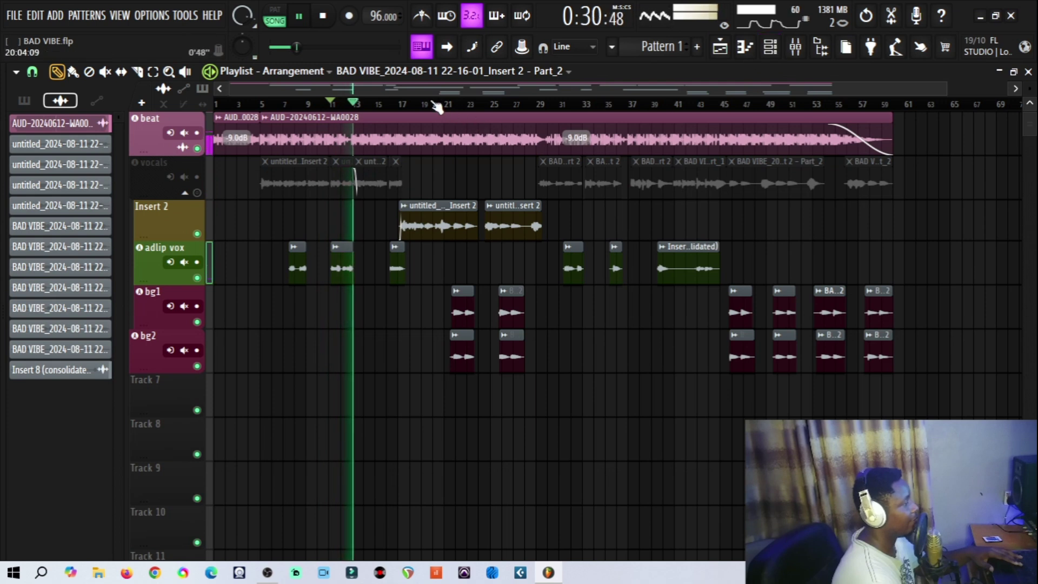
key("space")
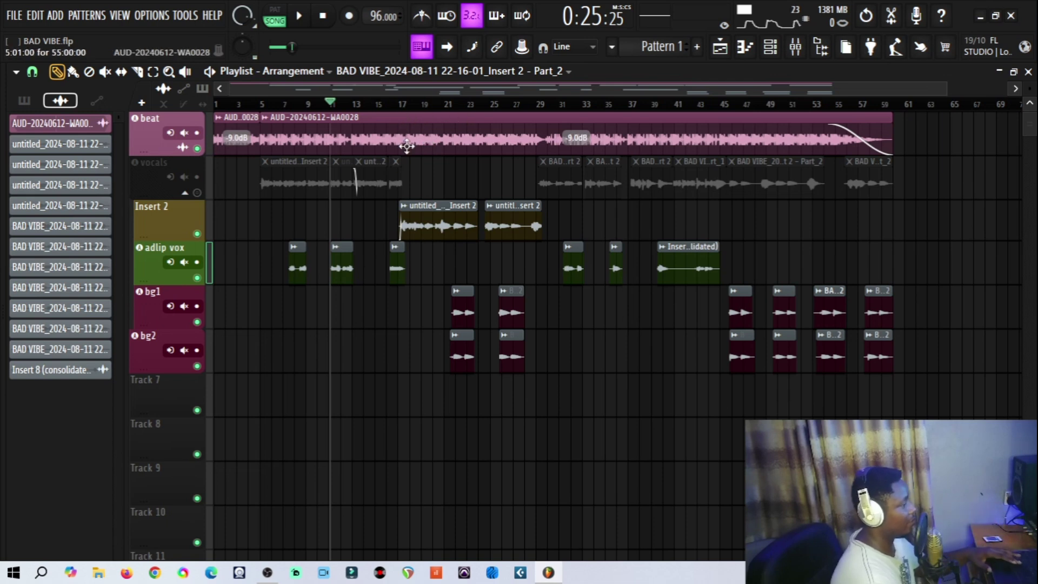
Replay the passage while watching the adlip vox level in the mixer with its effects off, then stop playback.
key("space")
left_click(794, 49)
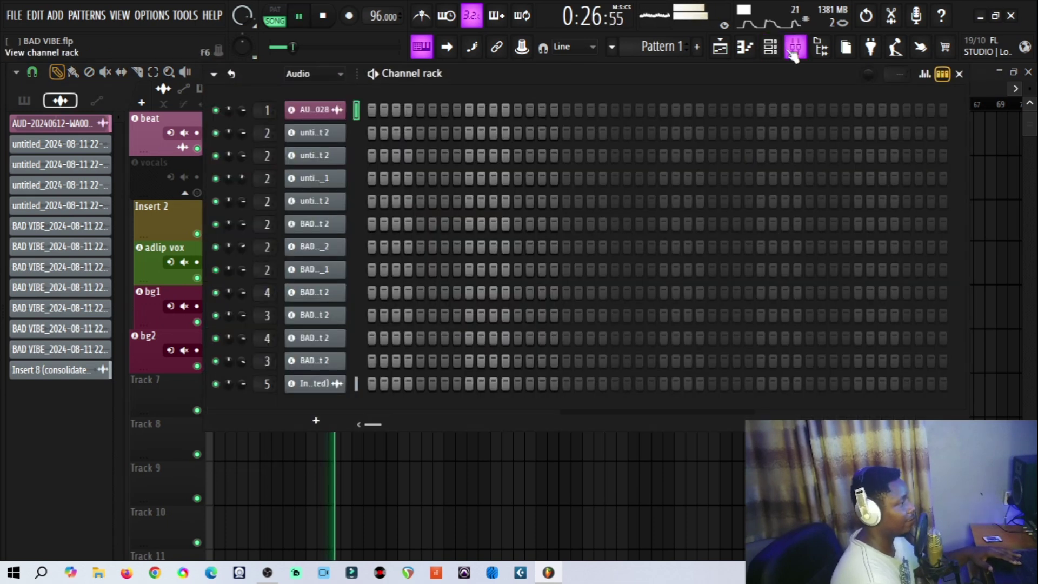
left_click(794, 49)
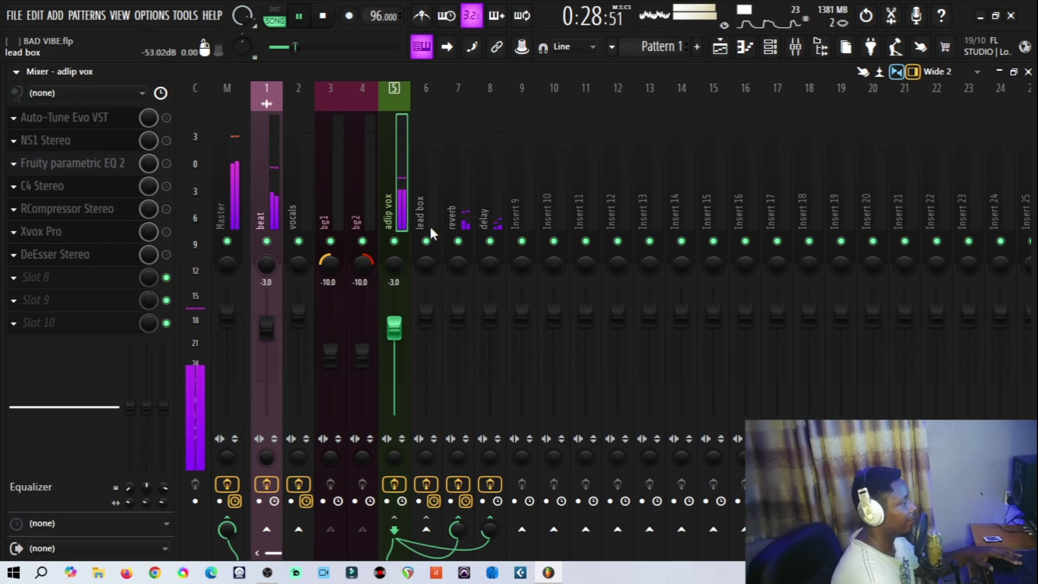
key("space")
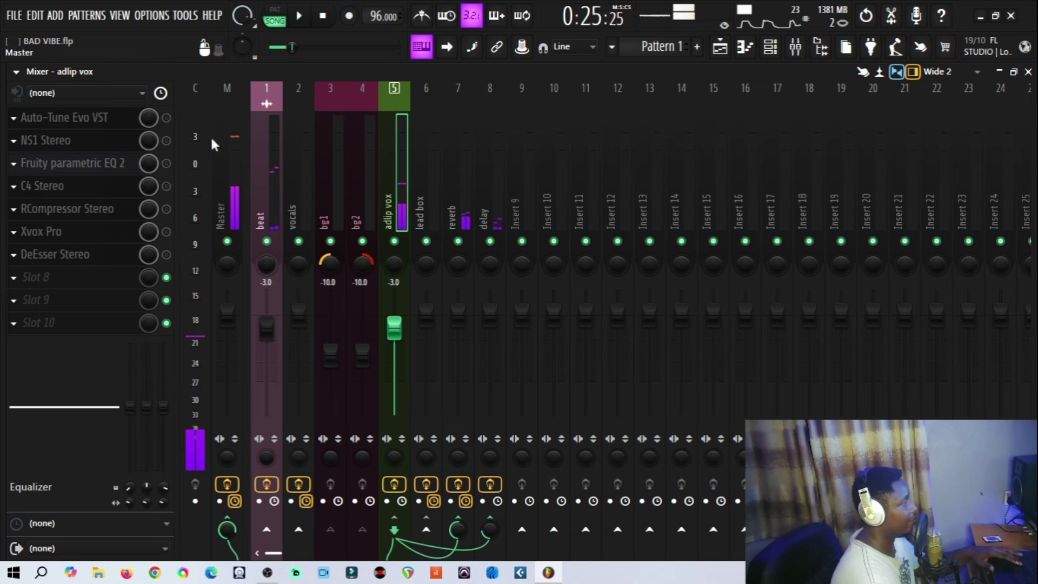
Enable Auto-Tune Evo and NS1 Stereo on the adlip vox track, examining and closing each plugin in turn.
left_click(167, 119)
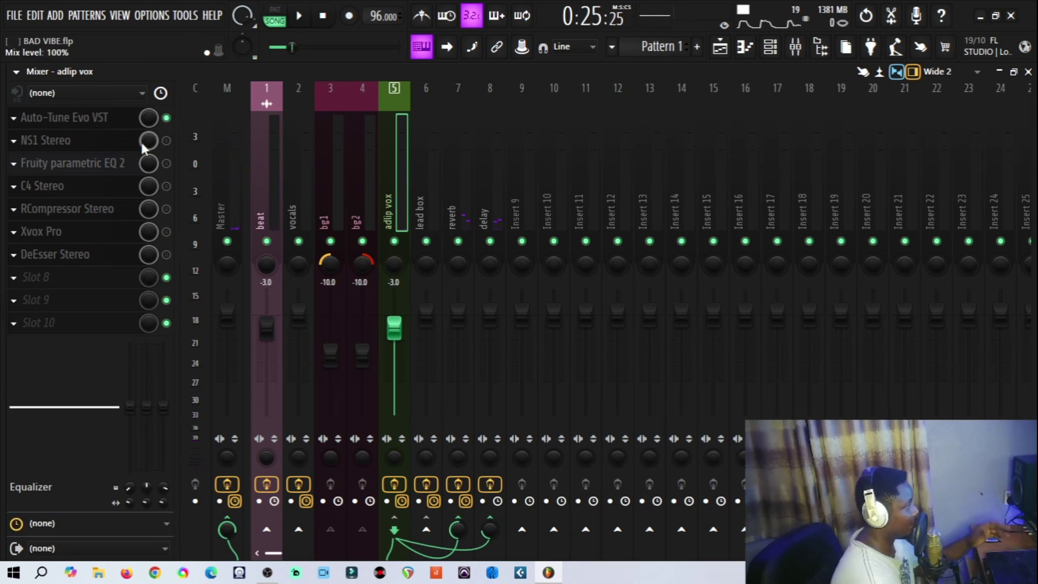
left_click(101, 118)
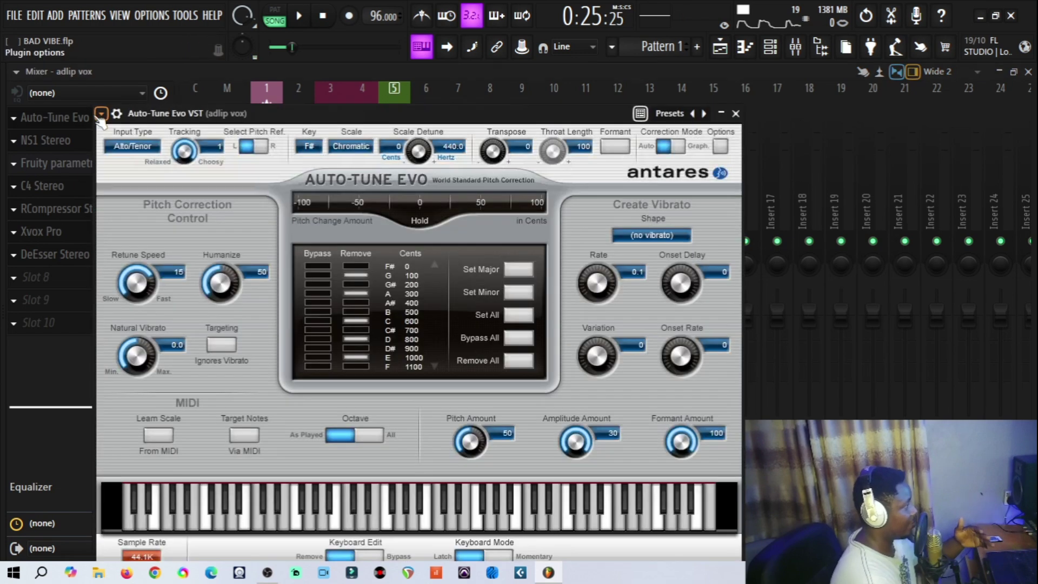
left_click(78, 122)
left_click(126, 141)
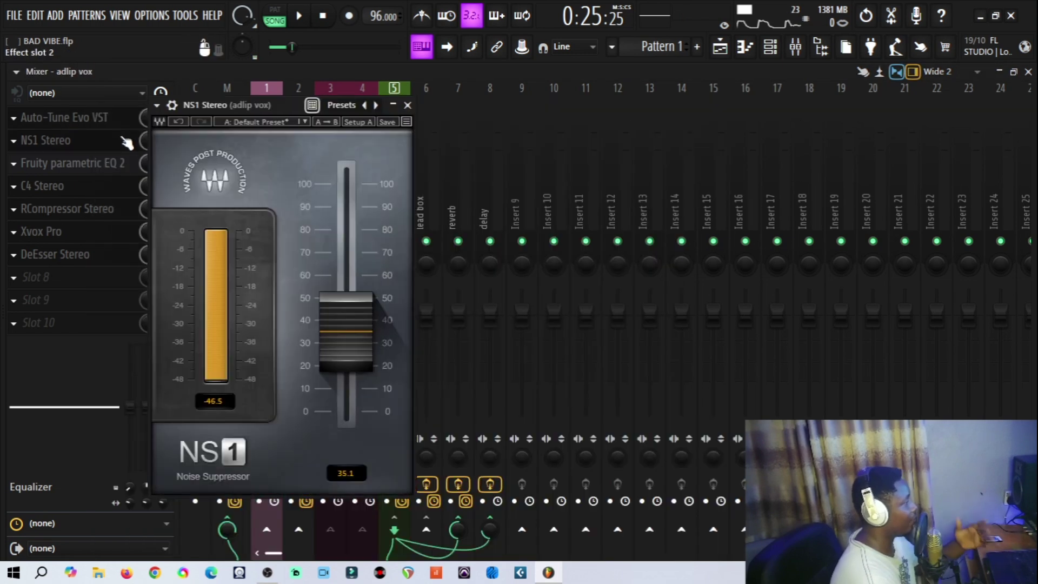
left_click(124, 142)
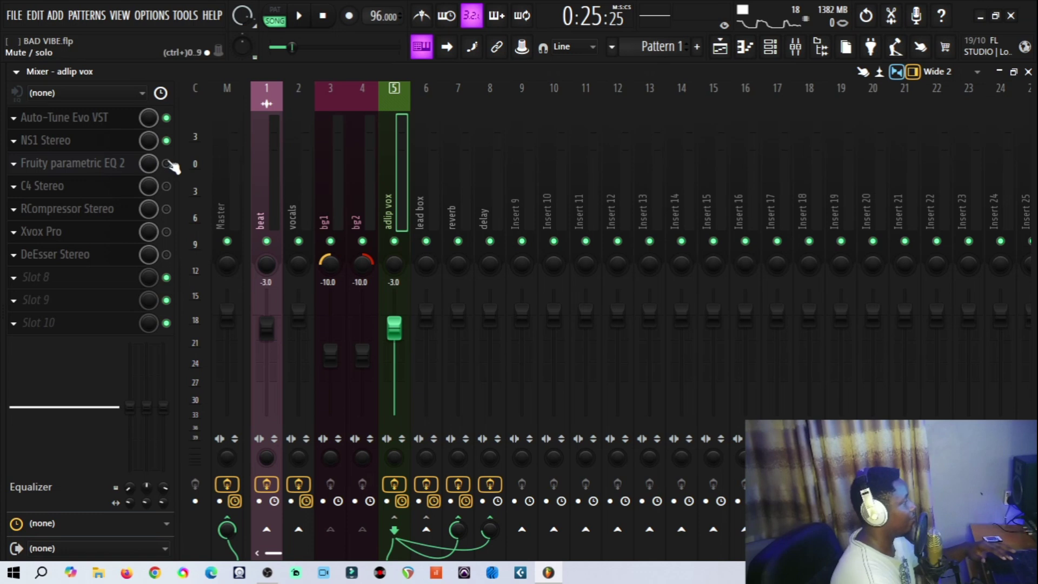
Enable Fruity parametric EQ 2 on the adlip vox track, examine its curve while playing the song, then stop and close it.
left_click(167, 163)
left_click(121, 163)
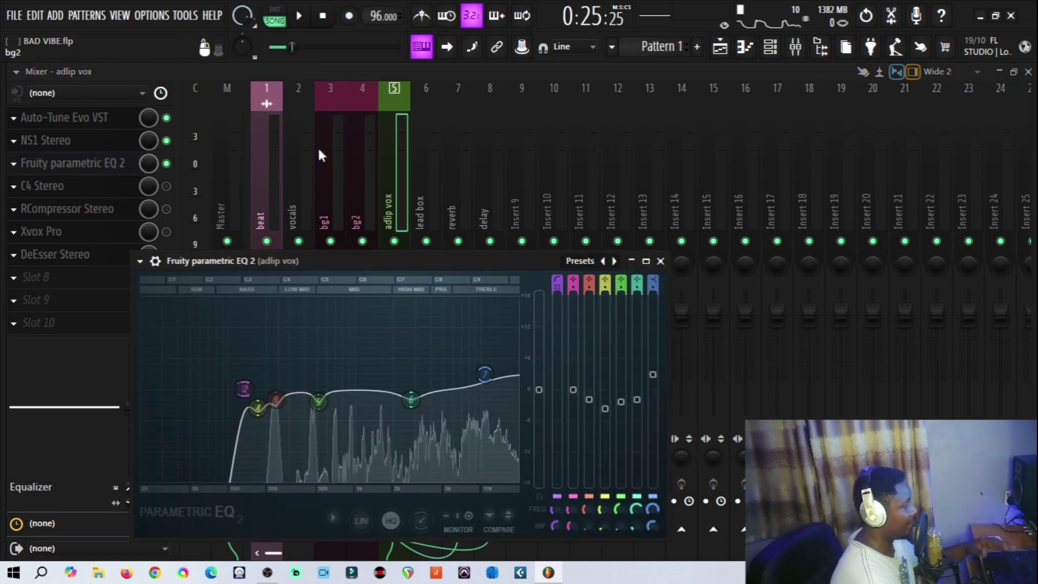
left_click_drag(332, 260, 355, 226)
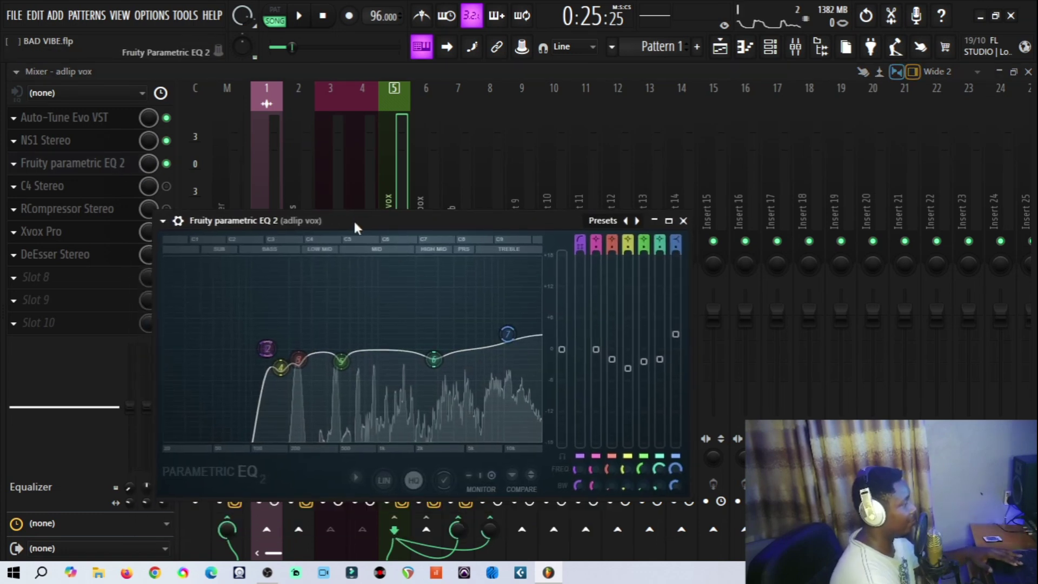
key("space")
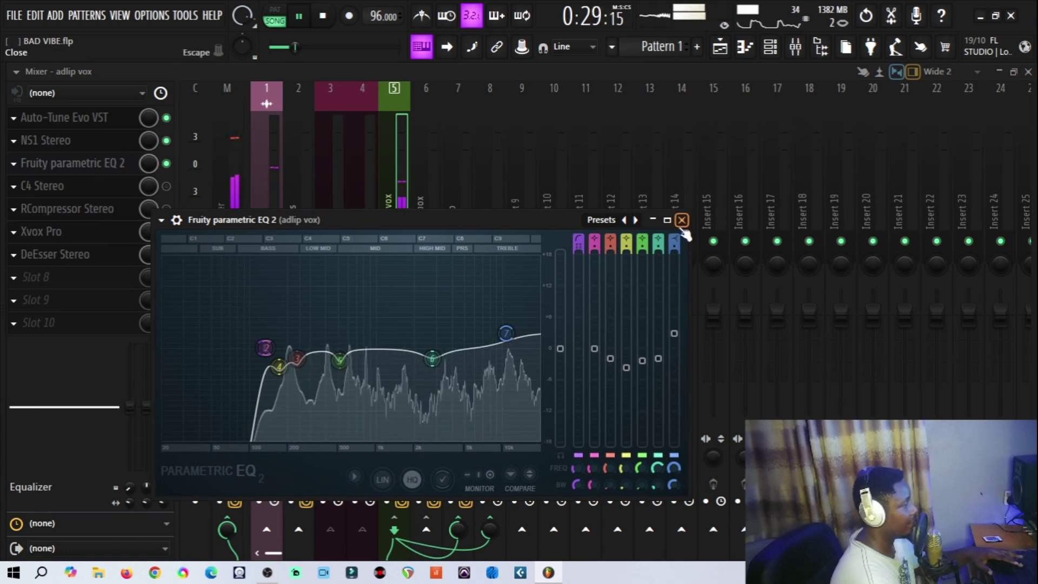
key("space")
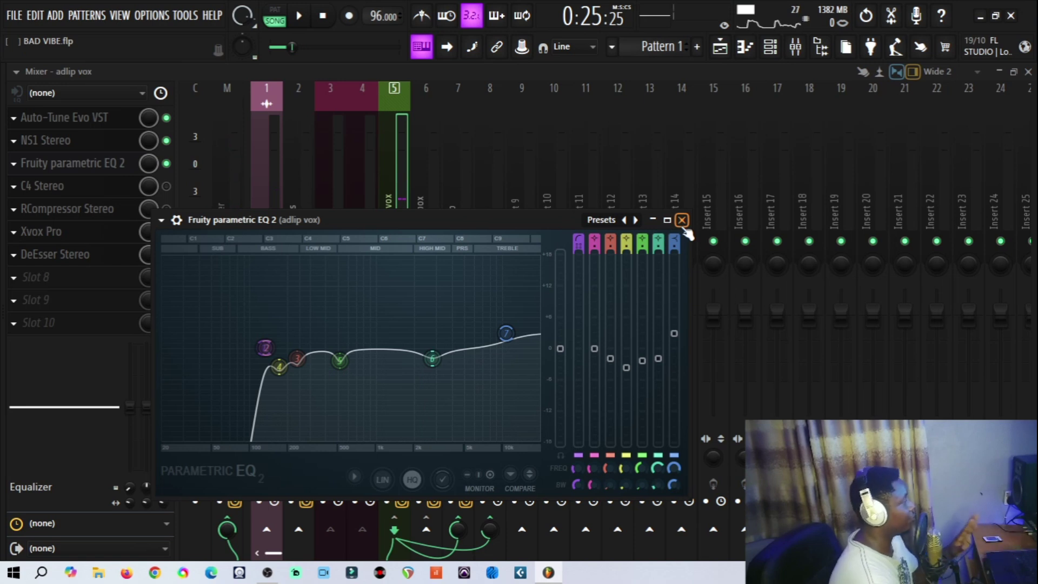
left_click(683, 221)
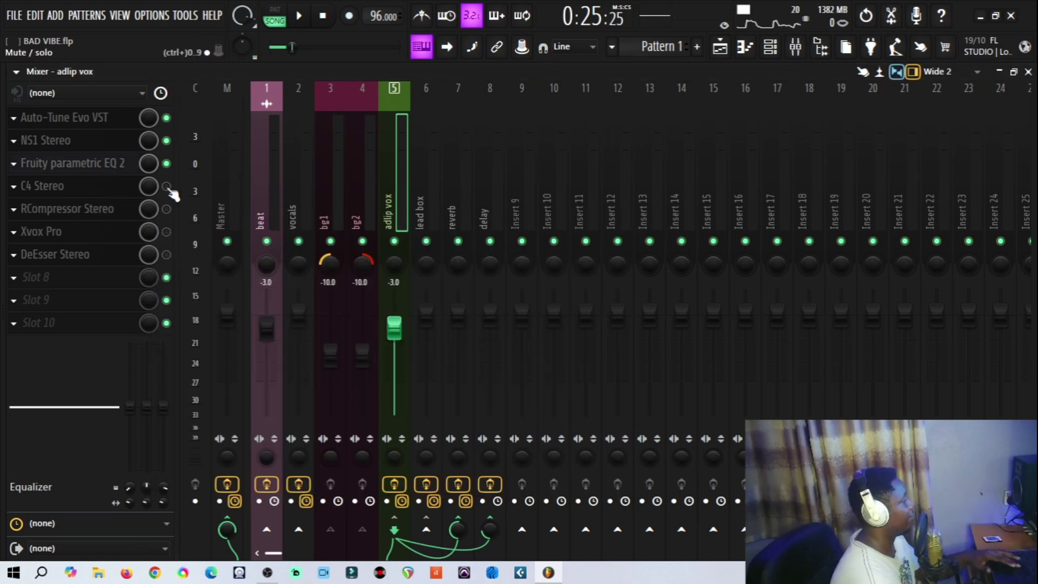
Enable C4 Stereo on the adlip vox track and play the passage twice to audition its multiband settings.
left_click(109, 189)
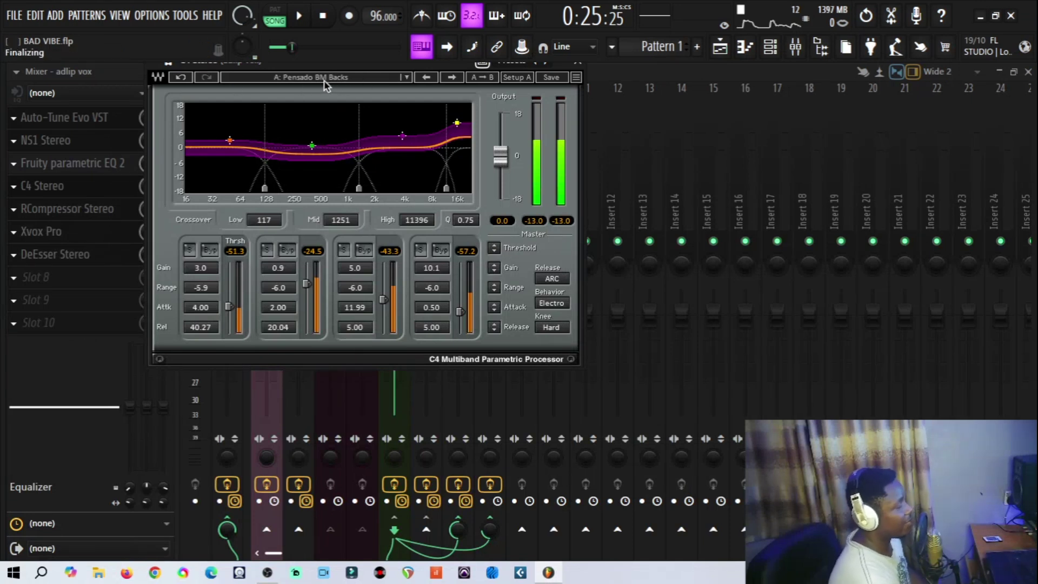
left_click(299, 16)
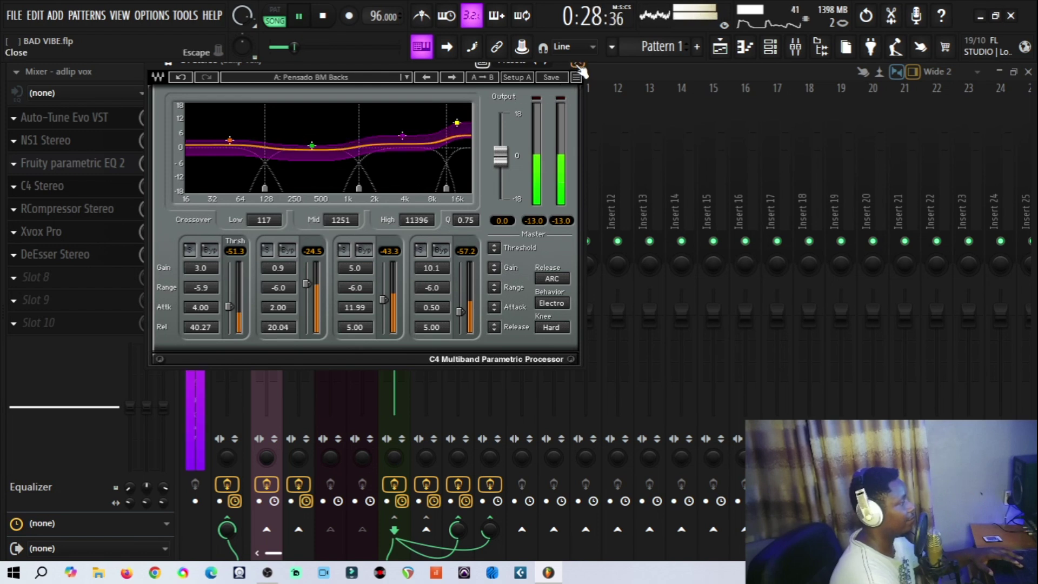
key("space")
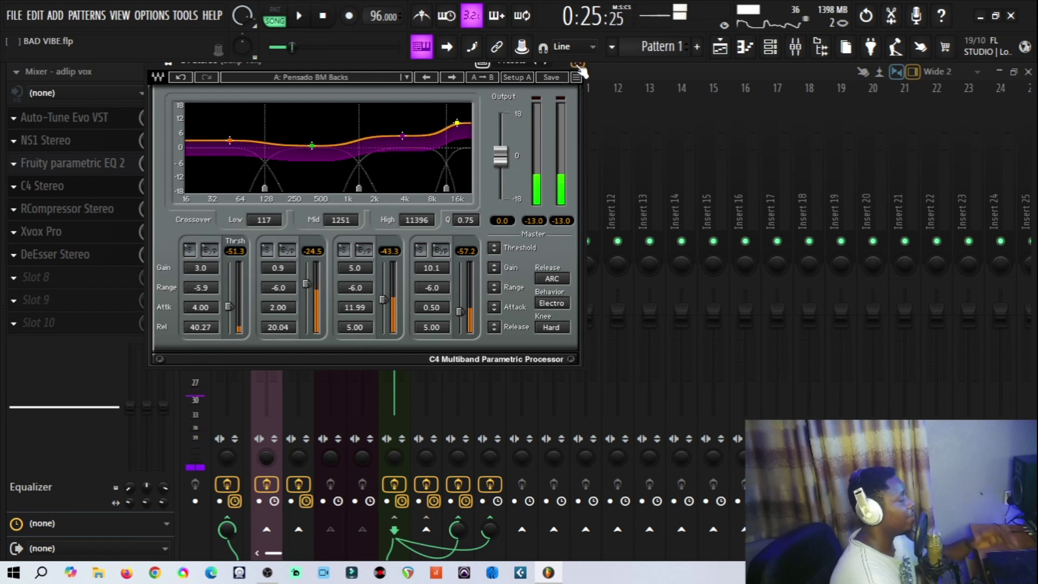
left_click_drag(329, 68, 329, 97)
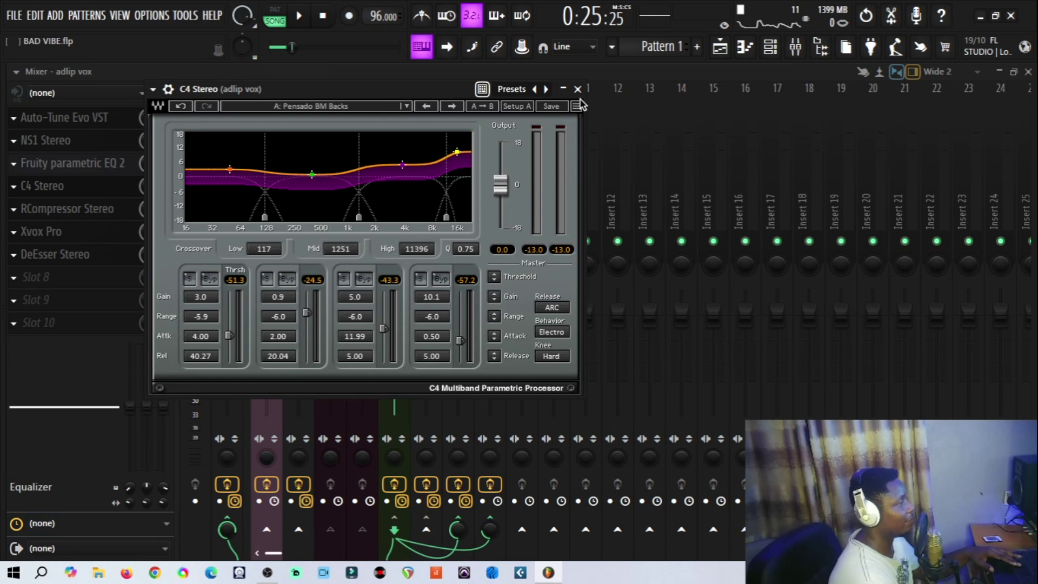
key("space")
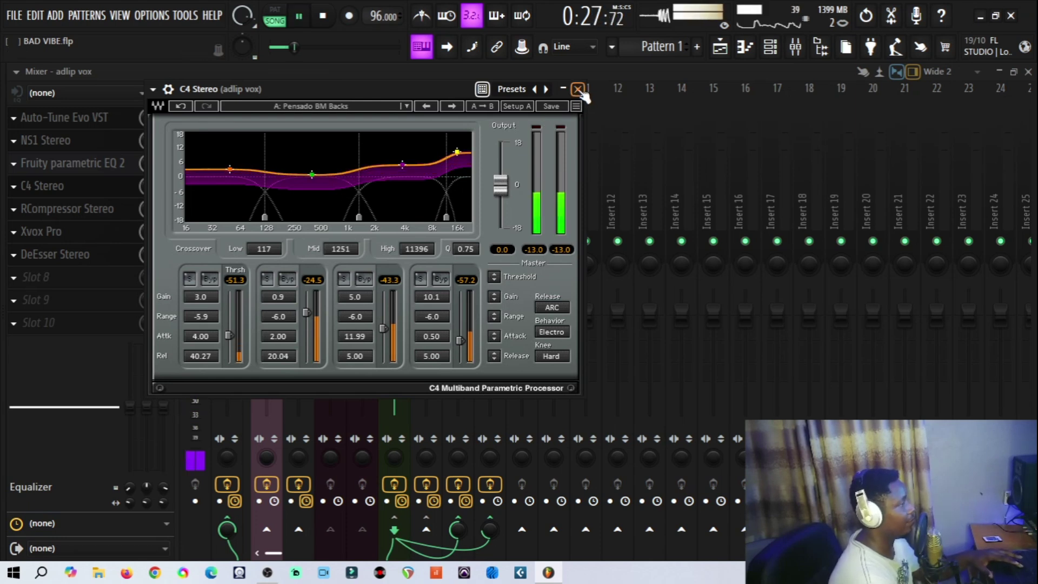
key("space")
Mute the beat track in the mixer, audition the adlip vox with C4 Stereo open, then close the plugin and stop playback.
left_click_drag(369, 93, 335, 304)
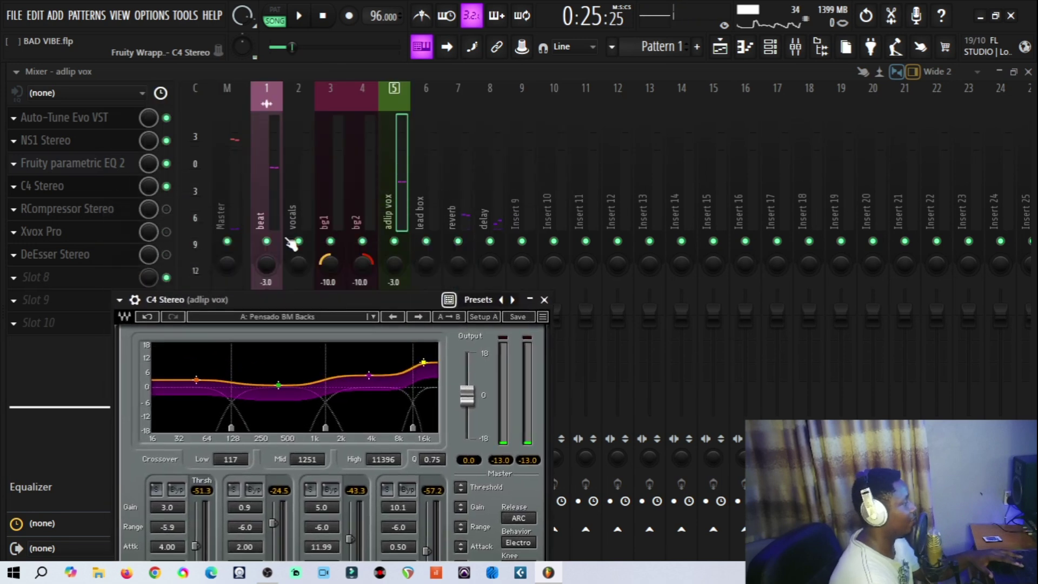
left_click(266, 241)
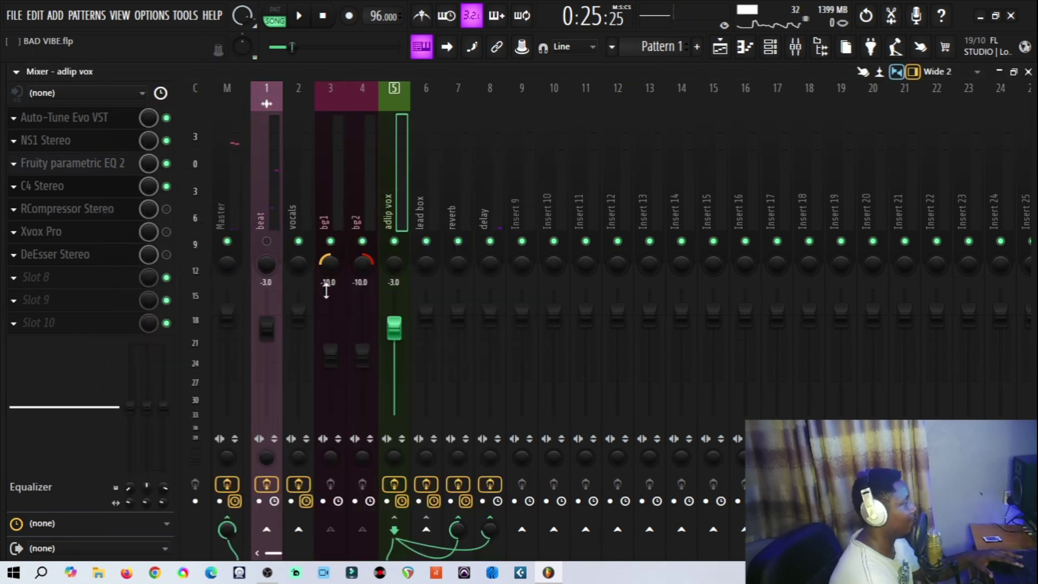
left_click(111, 189)
key("space")
left_click_drag(340, 302, 354, 169)
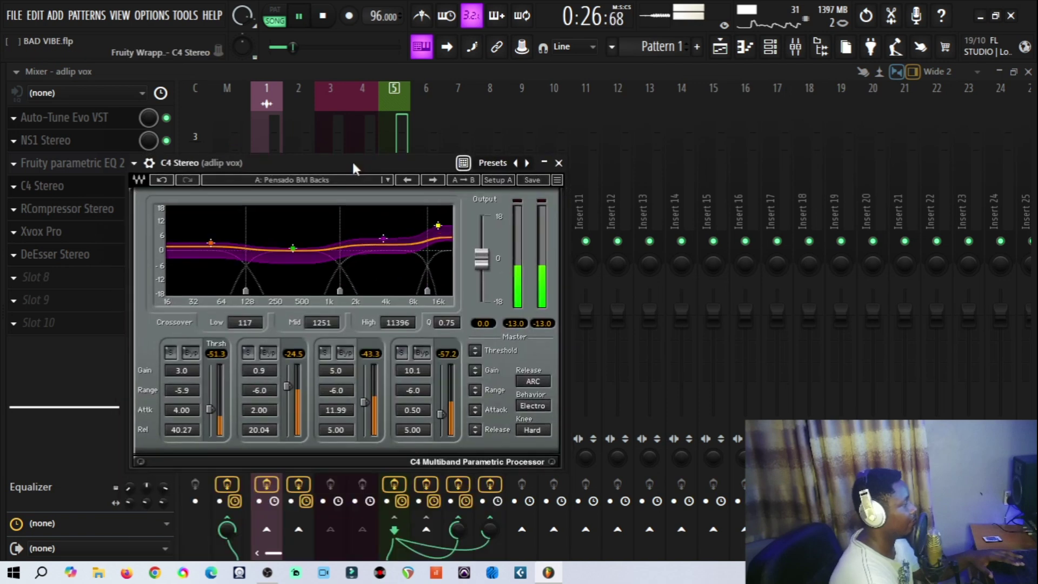
left_click(559, 163)
key("space")
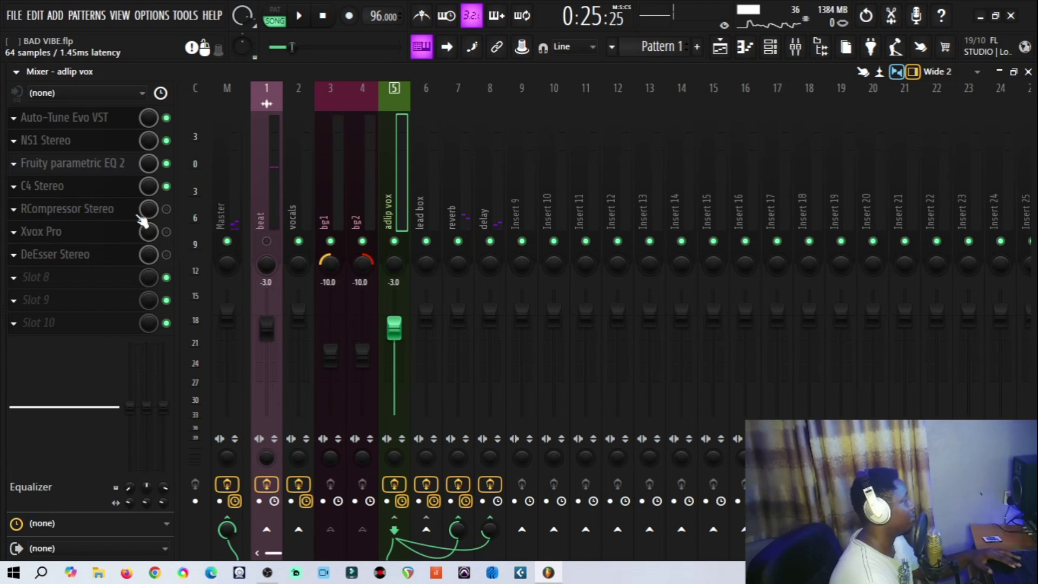
Enable RCompressor Stereo on the adlip vox track, set its ratio to 2.99 during playback, then close it and stop.
left_click(122, 212)
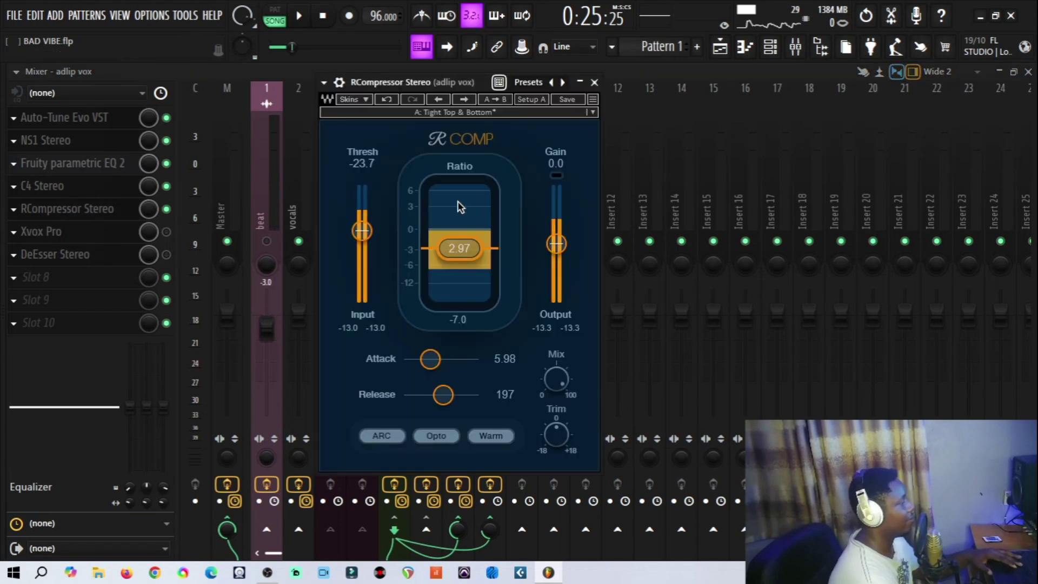
key("space")
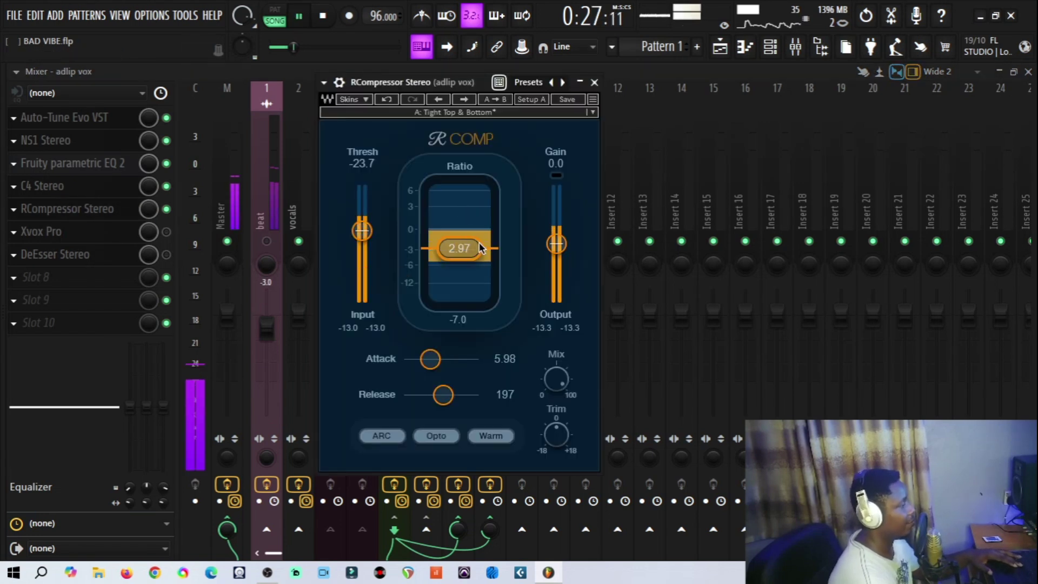
left_click_drag(480, 248, 481, 246)
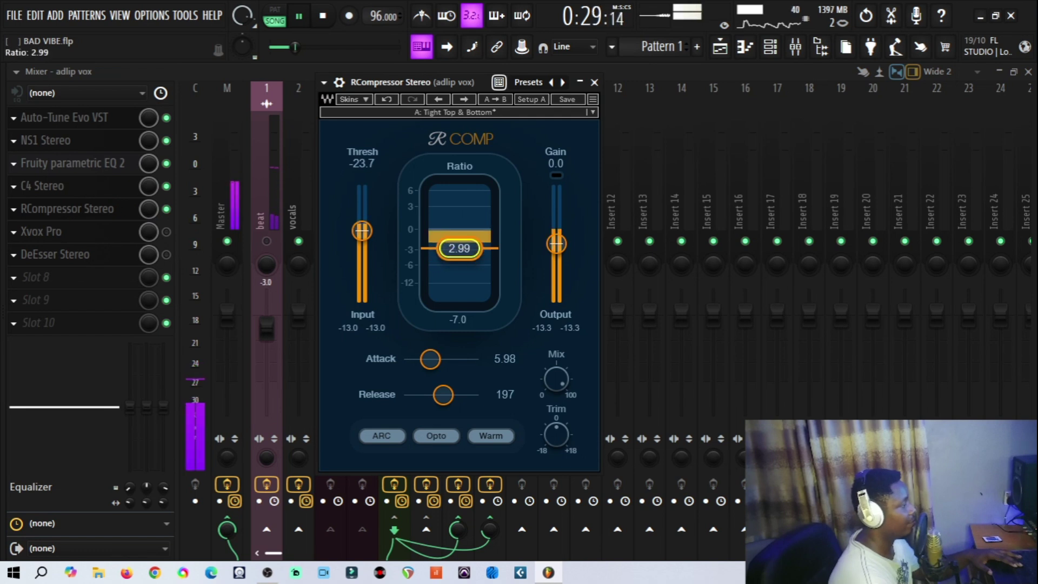
left_click(594, 83)
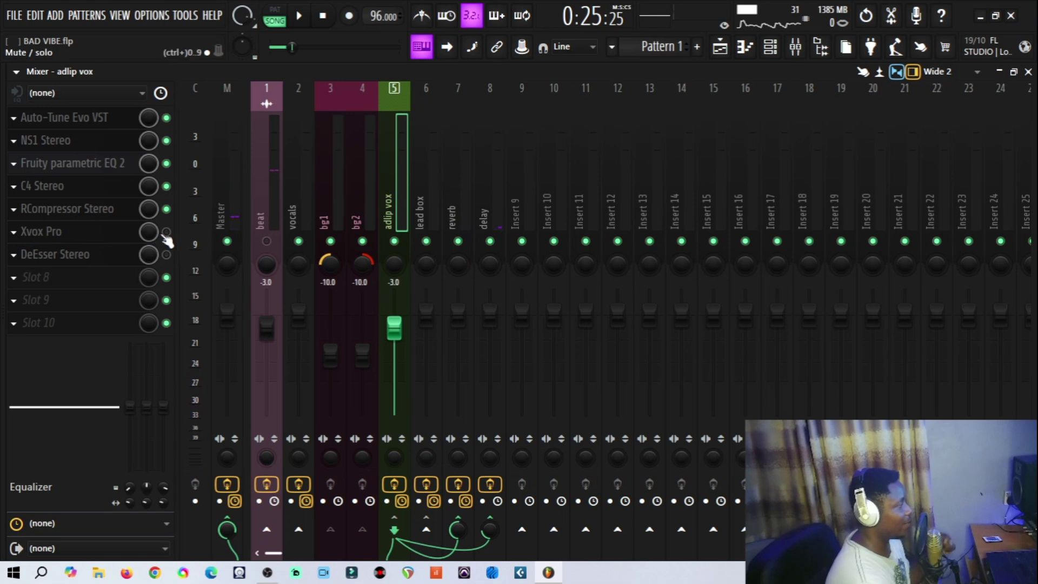
Enable Xvox Pro on the adlip vox track, examine its modules while playing the song, then close it and stop playback.
left_click(115, 238)
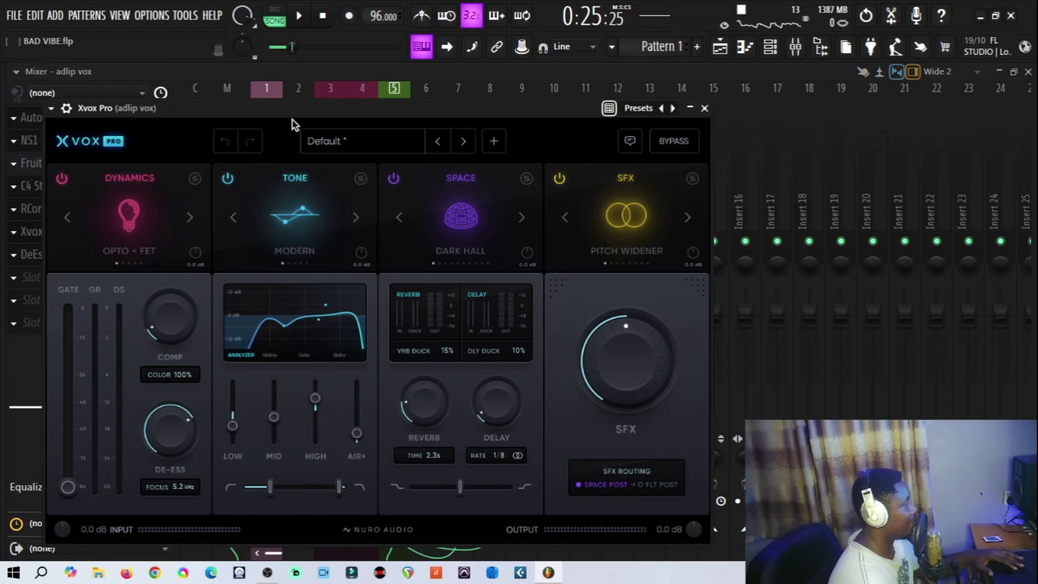
left_click_drag(297, 108, 279, 75)
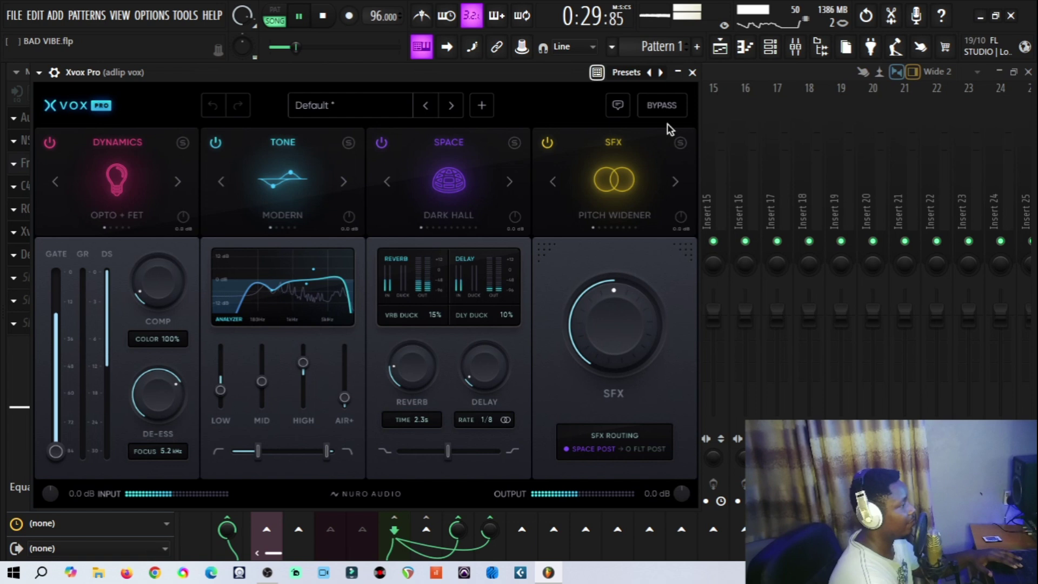
left_click(692, 72)
key("space")
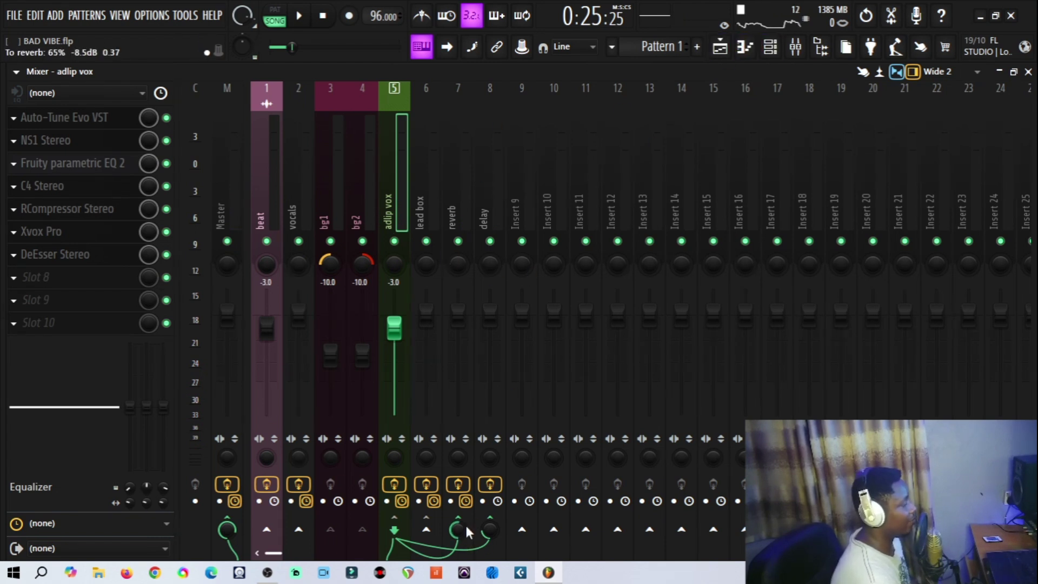
Solo the vocals track in the playlist and unsolo it again so that all the tracks are active.
left_click(720, 47)
right_click(198, 194)
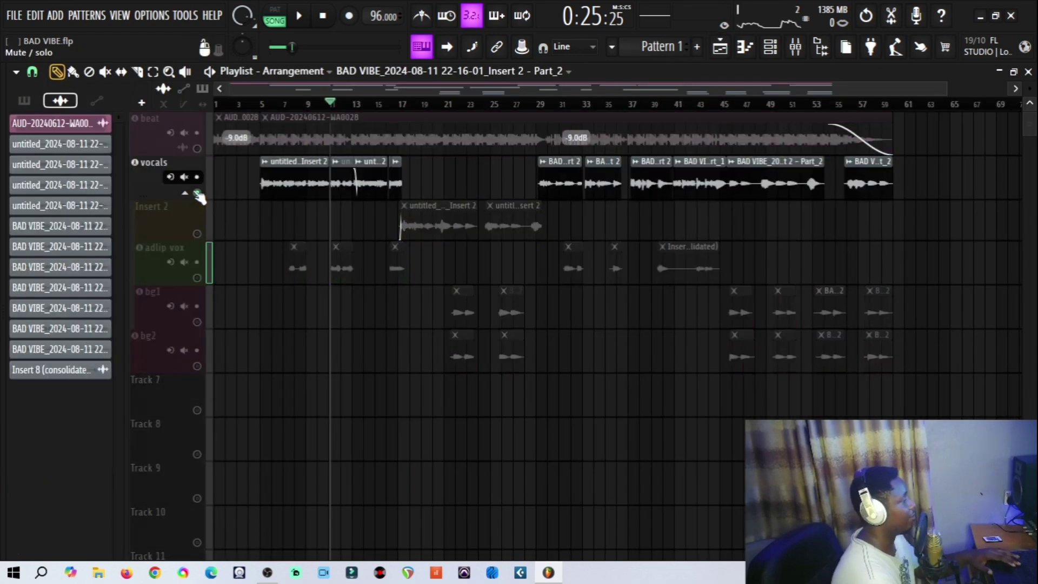
right_click(198, 193)
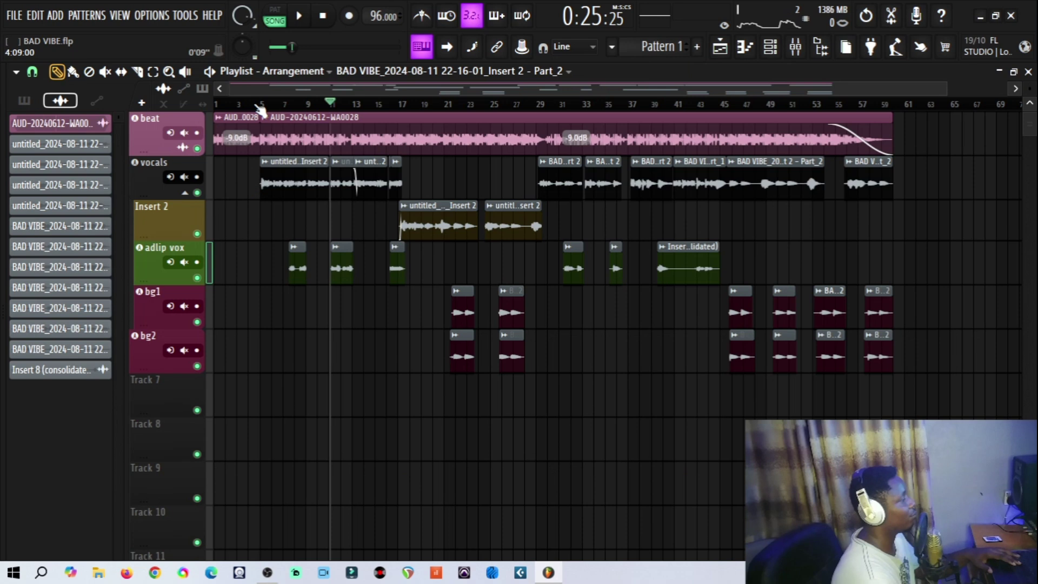
Play the full mix from bar 5 with all tracks active and listen to the vocals, adlip vox and backing tracks.
left_click(259, 104)
key("space")
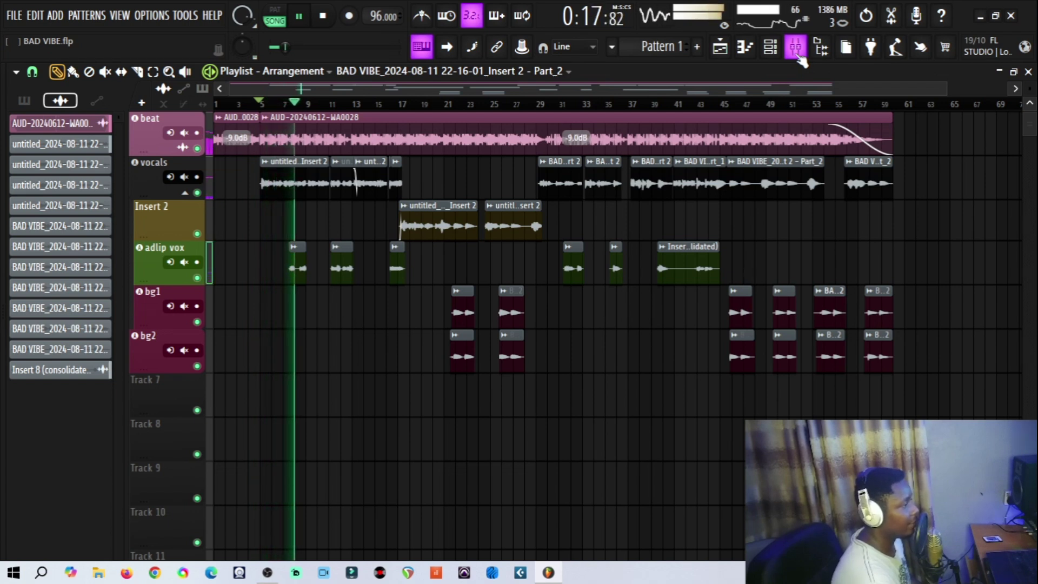
left_click(799, 55)
left_click(798, 55)
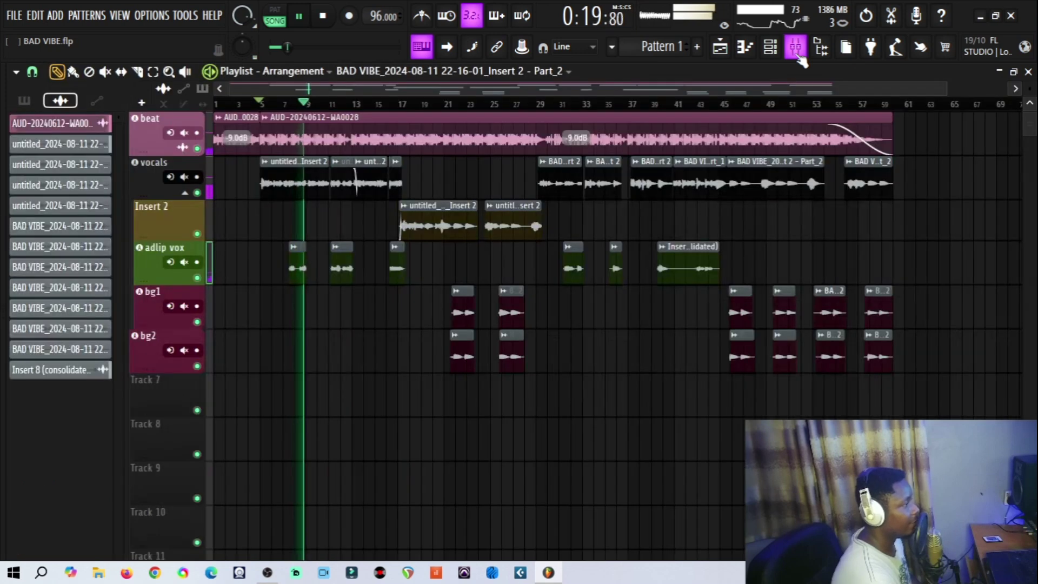
left_click_drag(945, 88, 848, 96)
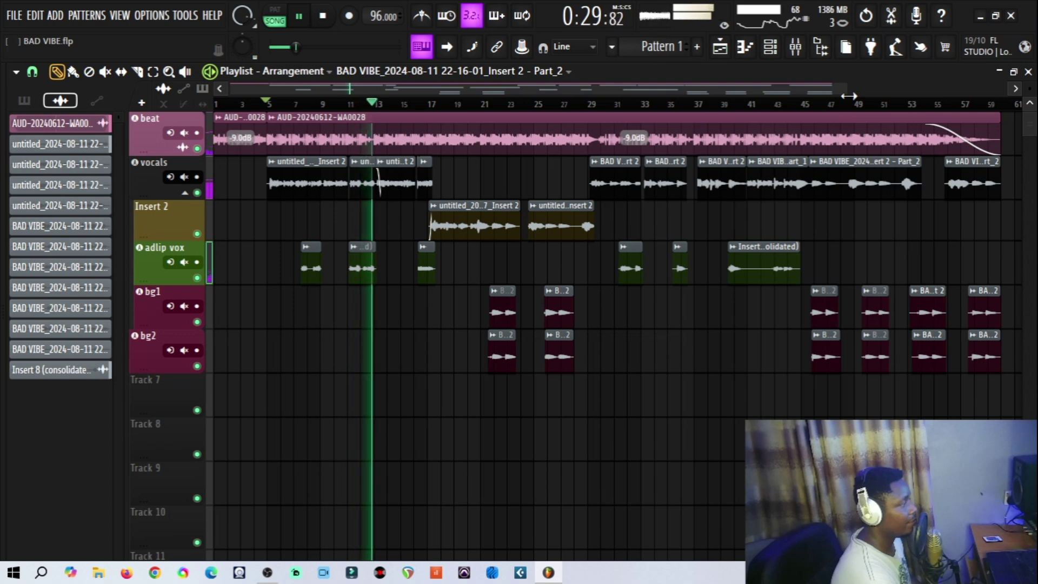
left_click(376, 247)
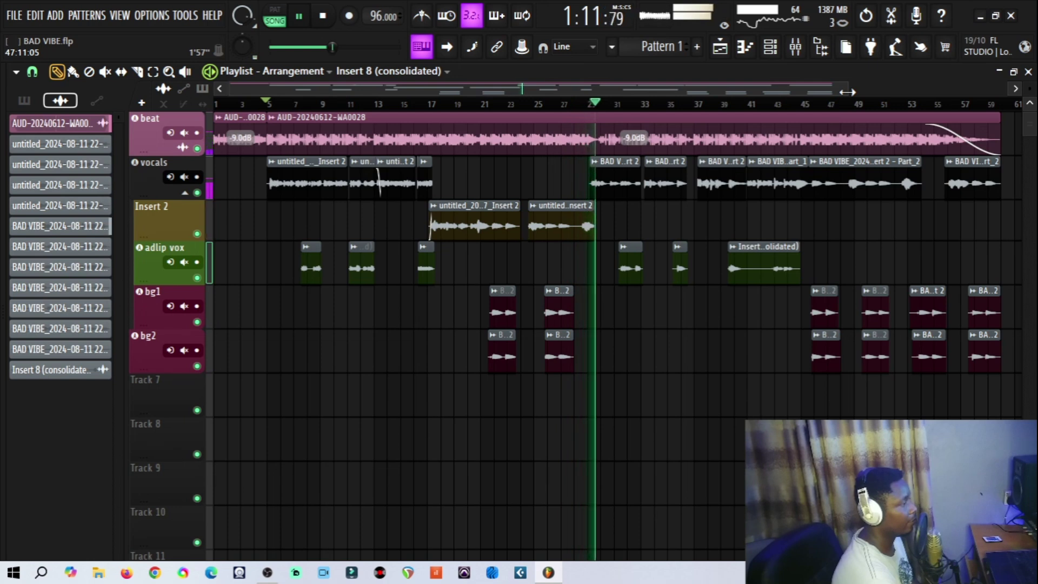
left_click_drag(846, 91, 833, 91)
Examine the Master track's effect chain and levels in the mixer during playback, then return to the playlist.
left_click(795, 47)
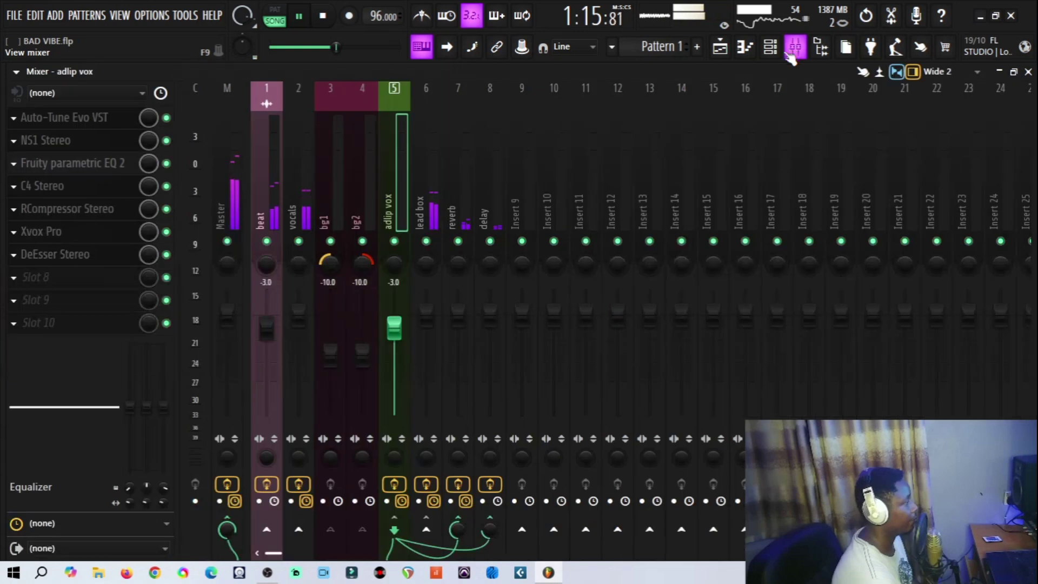
left_click(225, 189)
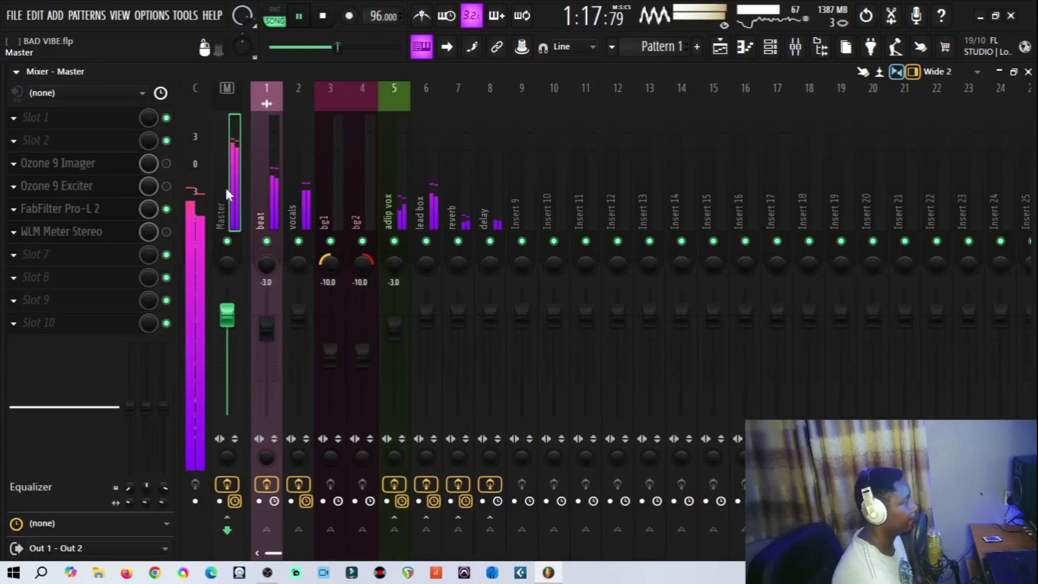
left_click(719, 49)
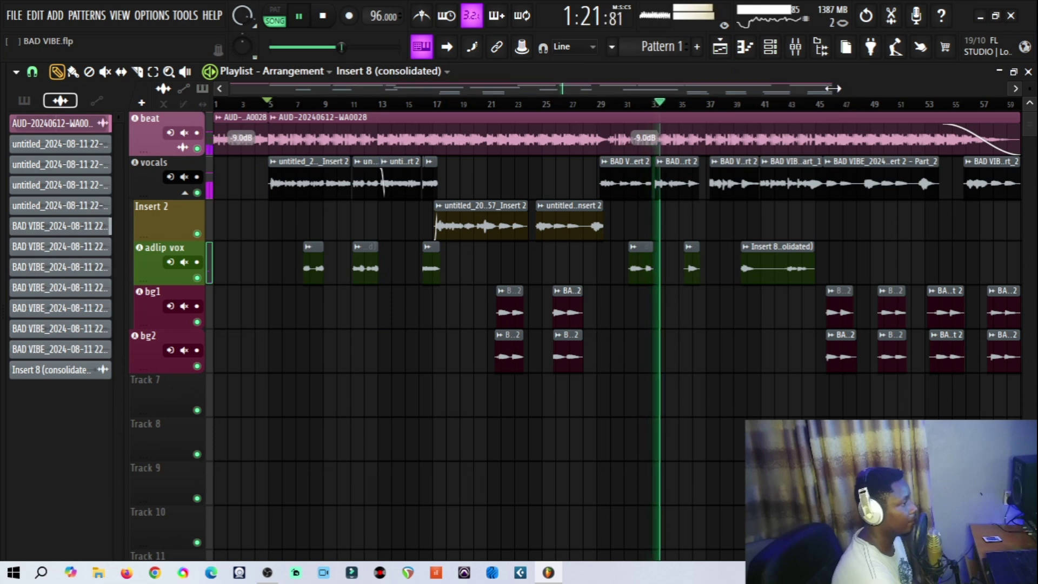
Follow the rest of the arrangement in the playlist while the full mix plays, then pause playback.
left_click_drag(831, 90, 811, 92)
left_click_drag(602, 88, 686, 70)
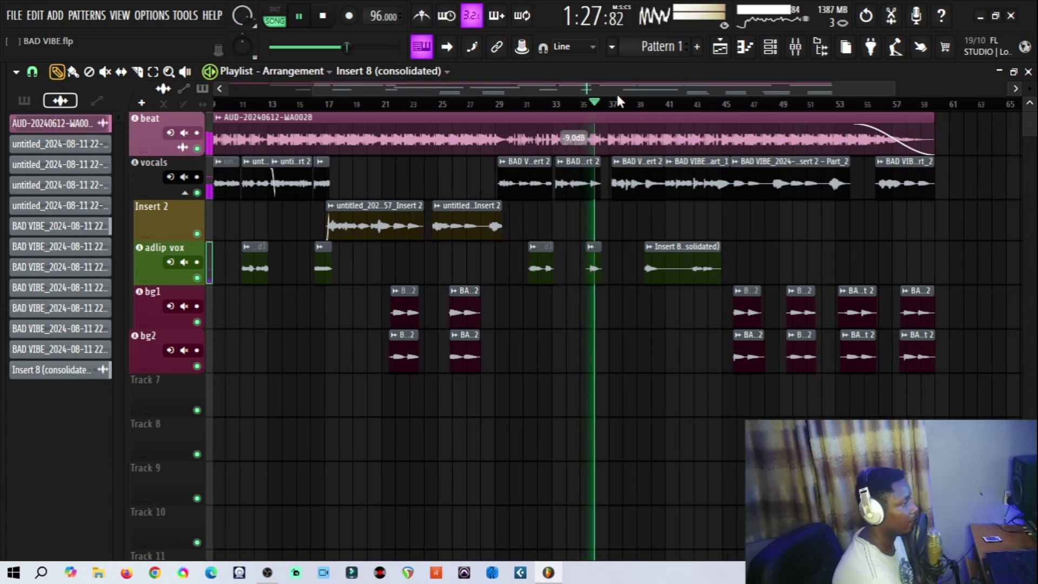
left_click(158, 16)
left_click(184, 15)
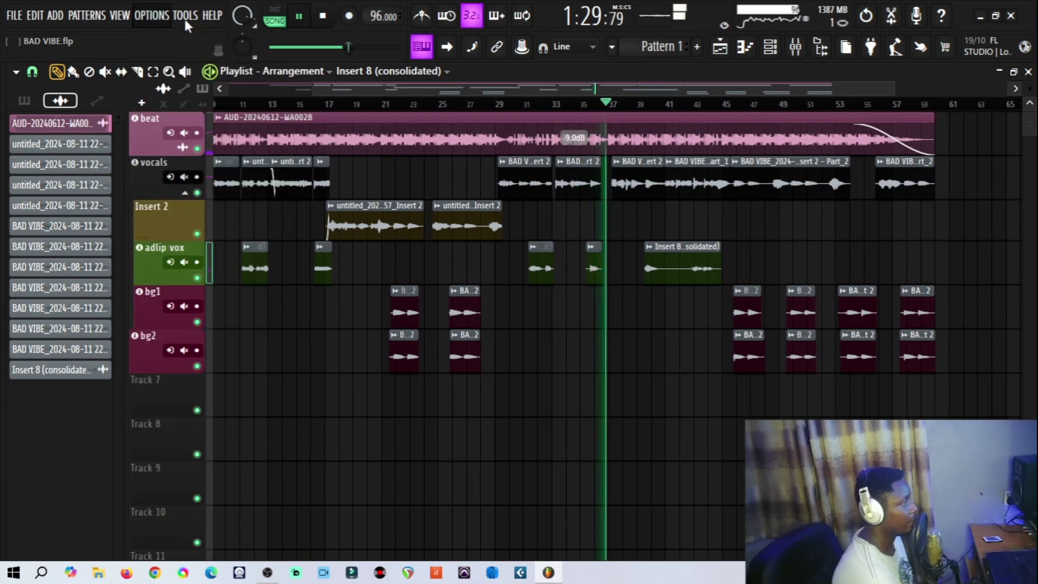
left_click(184, 15)
left_click(794, 86)
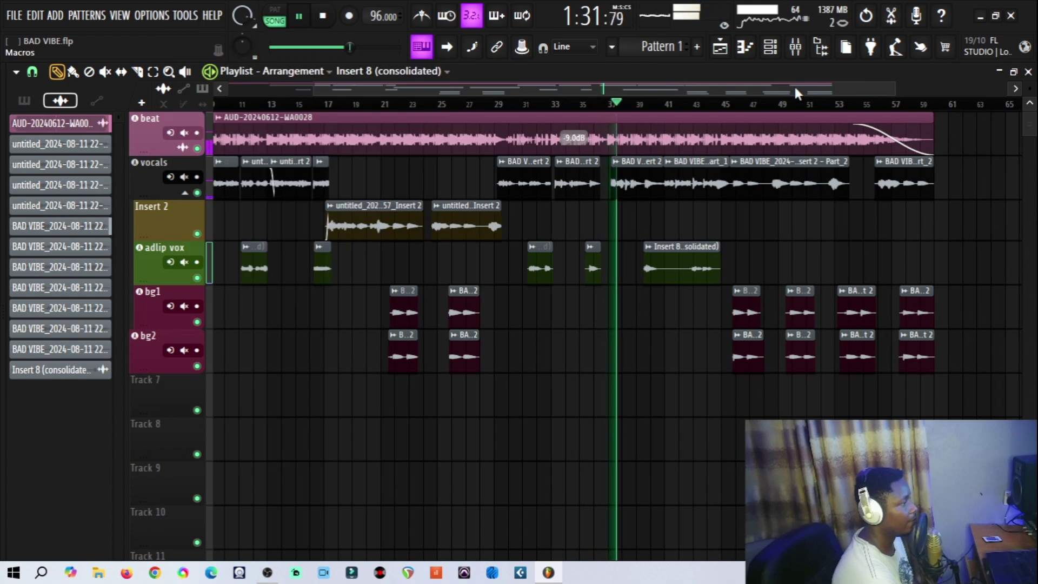
left_click(794, 47)
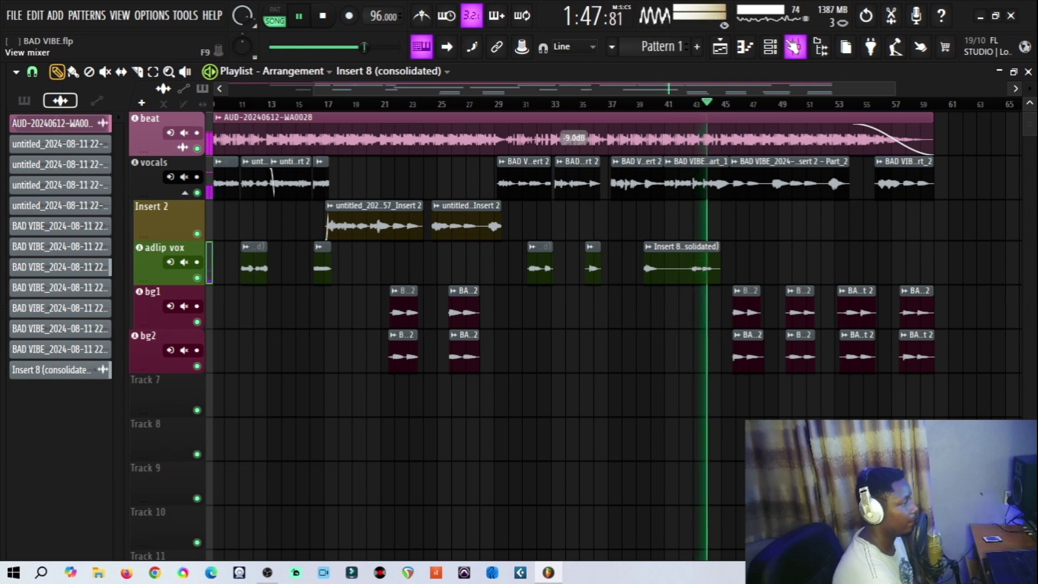
left_click(298, 17)
Review the bg1, bg2, adlip vox and lead box tracks in the mixer, examining their effect chains and routing.
left_click(796, 48)
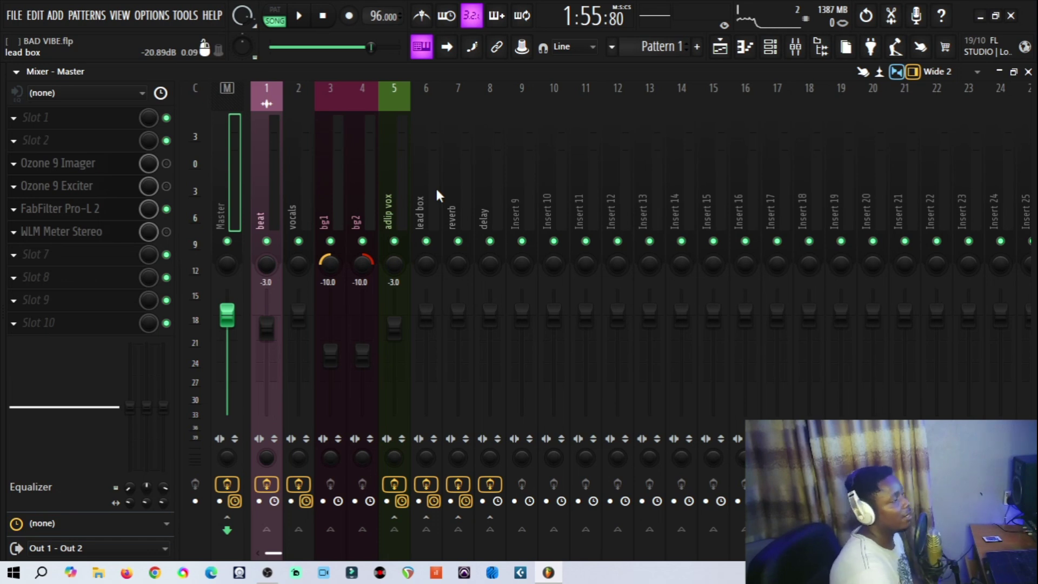
left_click(316, 150)
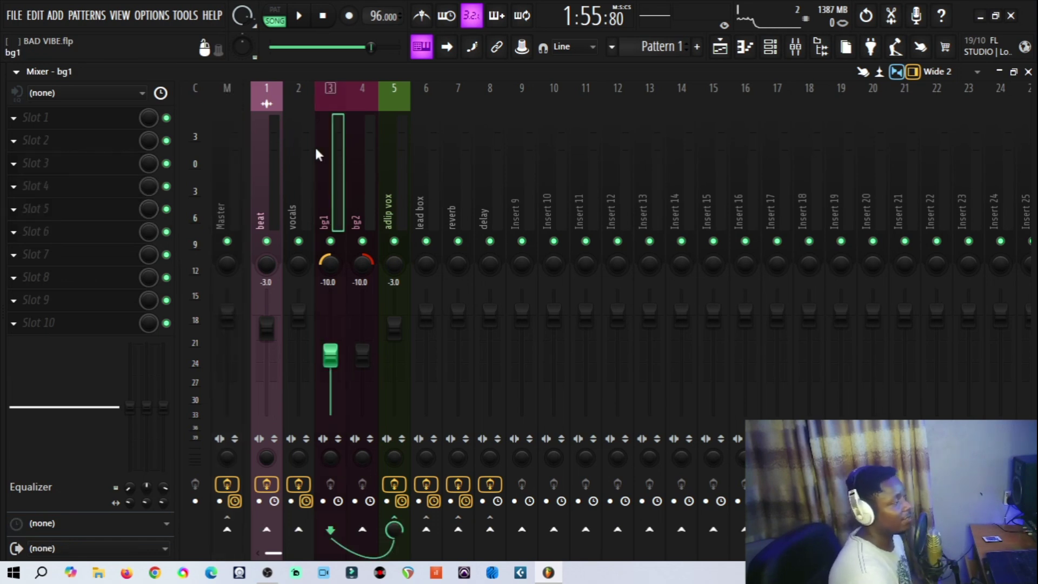
left_click(353, 174)
left_click(387, 174)
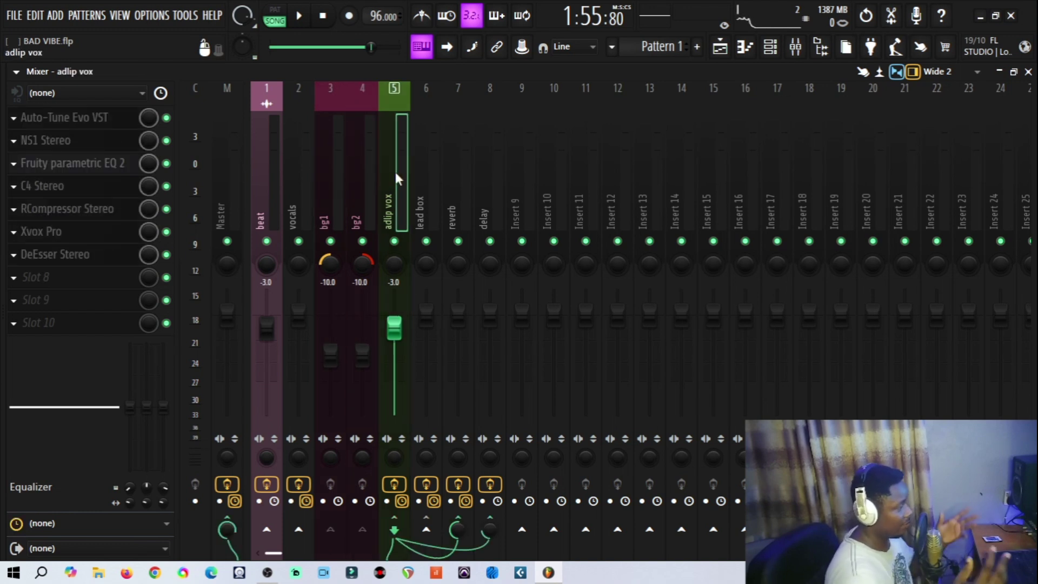
left_click(422, 201)
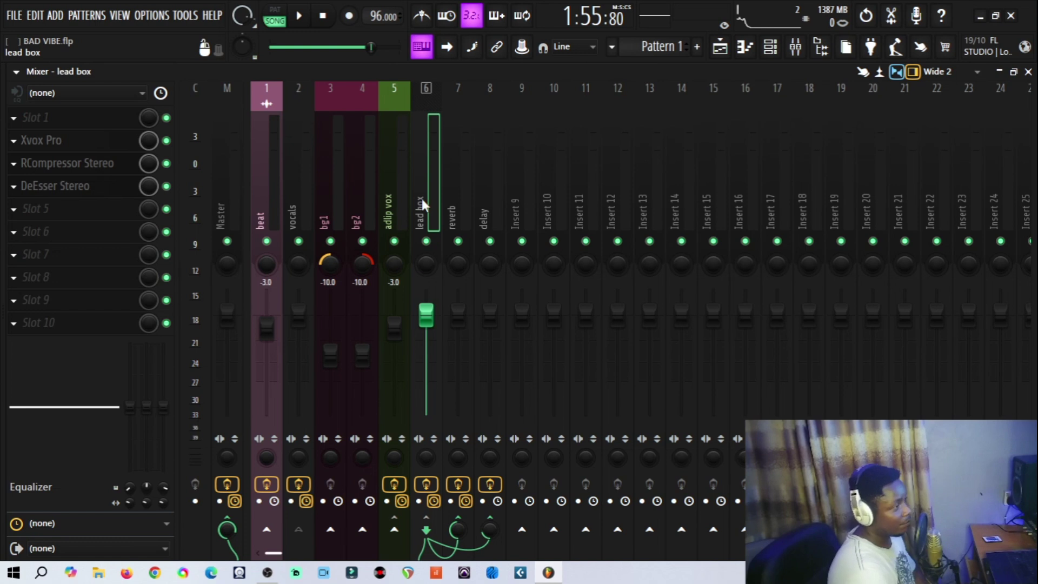